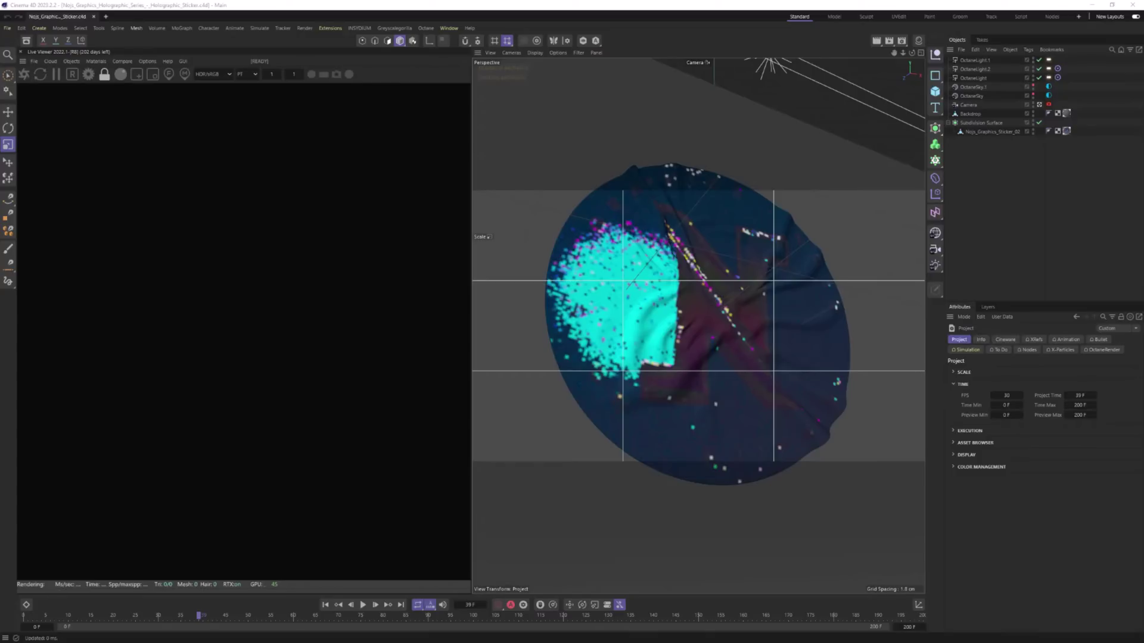
Start the Octane live render and open the render settings to examine the path tracing kernel's ray epsilon.
left_click(23, 74)
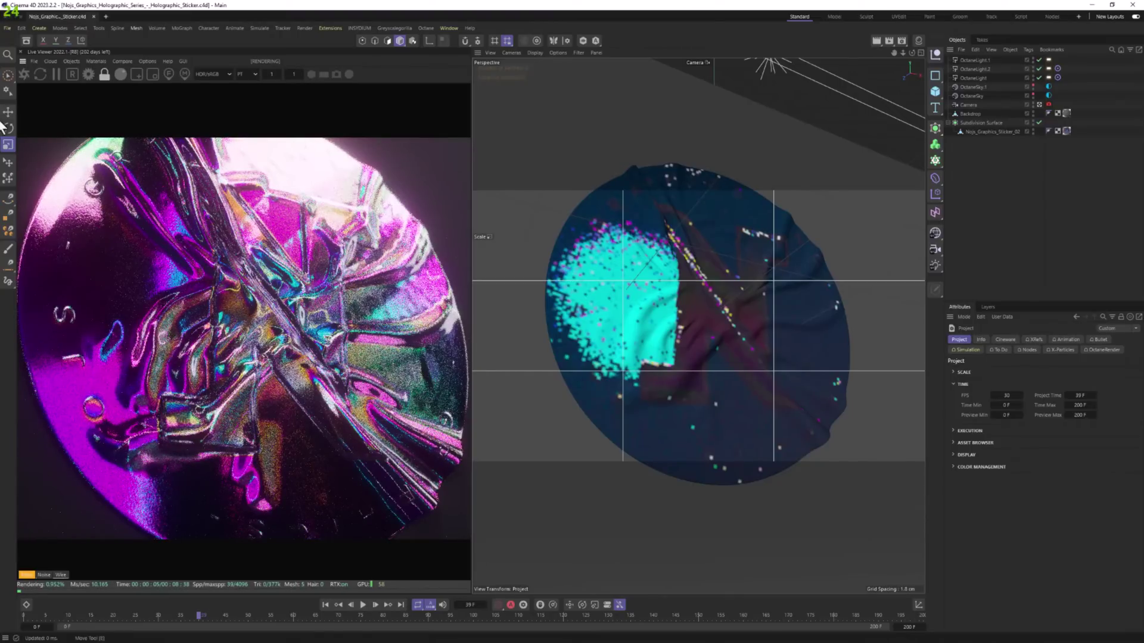
left_click(89, 75)
left_click_drag(63, 13, 401, 123)
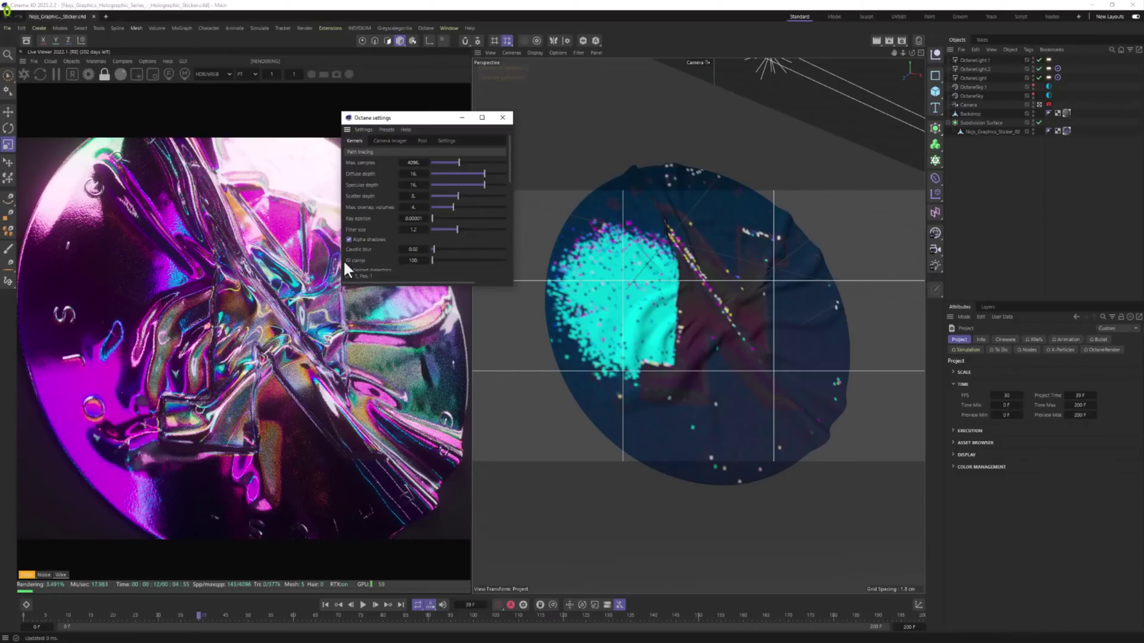
left_click(413, 218)
left_click(417, 219)
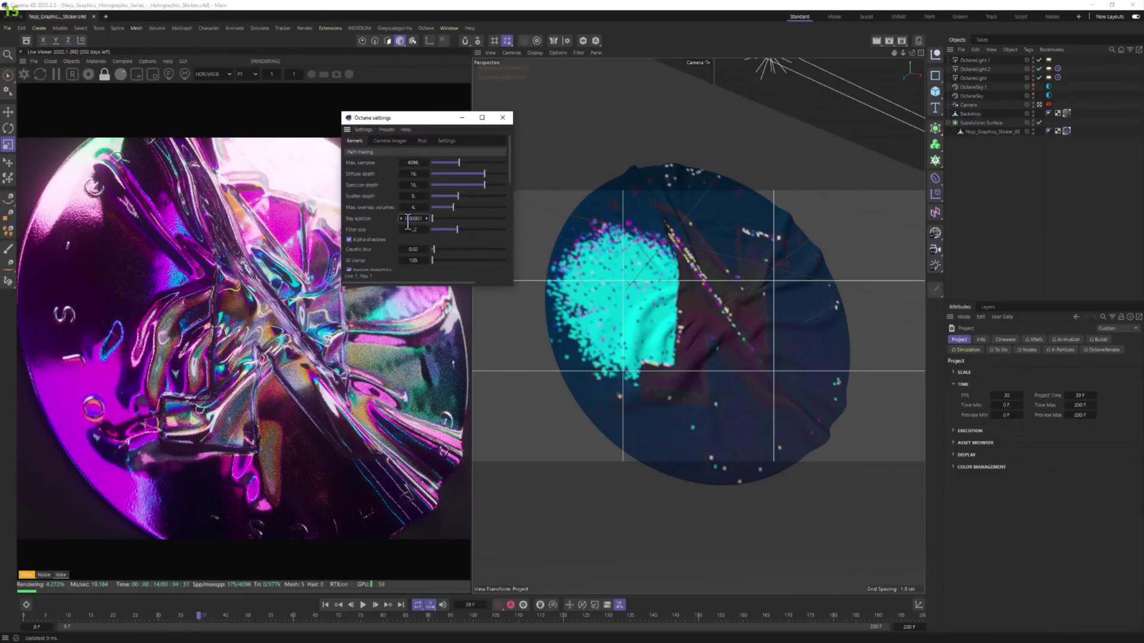
Examine the camera imager's tone mapping, response and gamma options in the Octane settings.
left_click(380, 141)
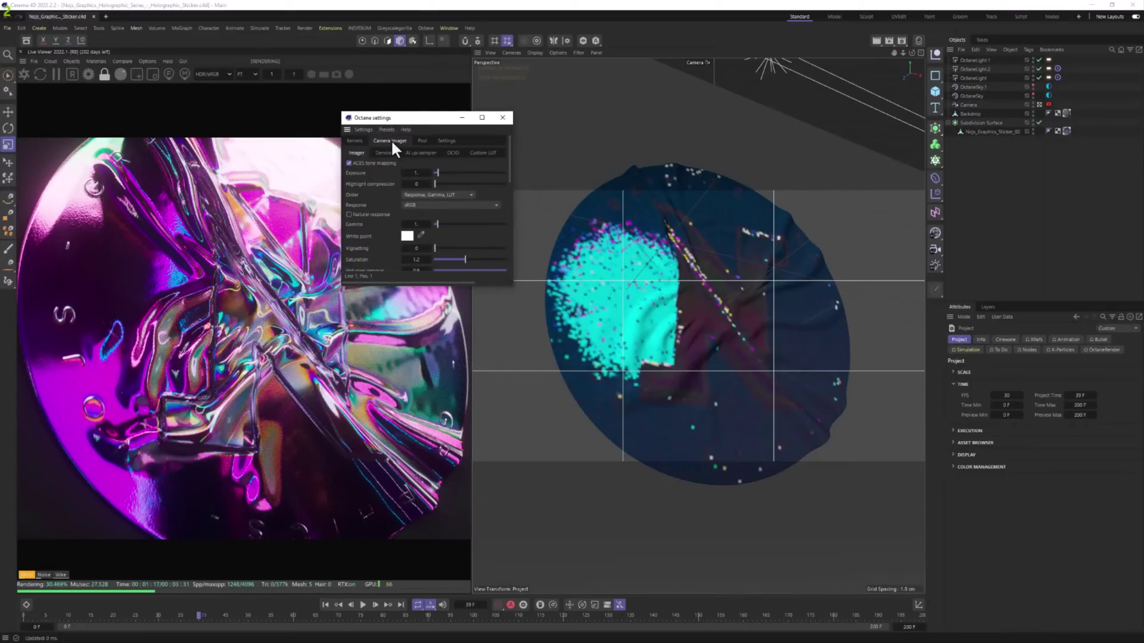
left_click(350, 162)
left_click_drag(508, 165, 506, 184)
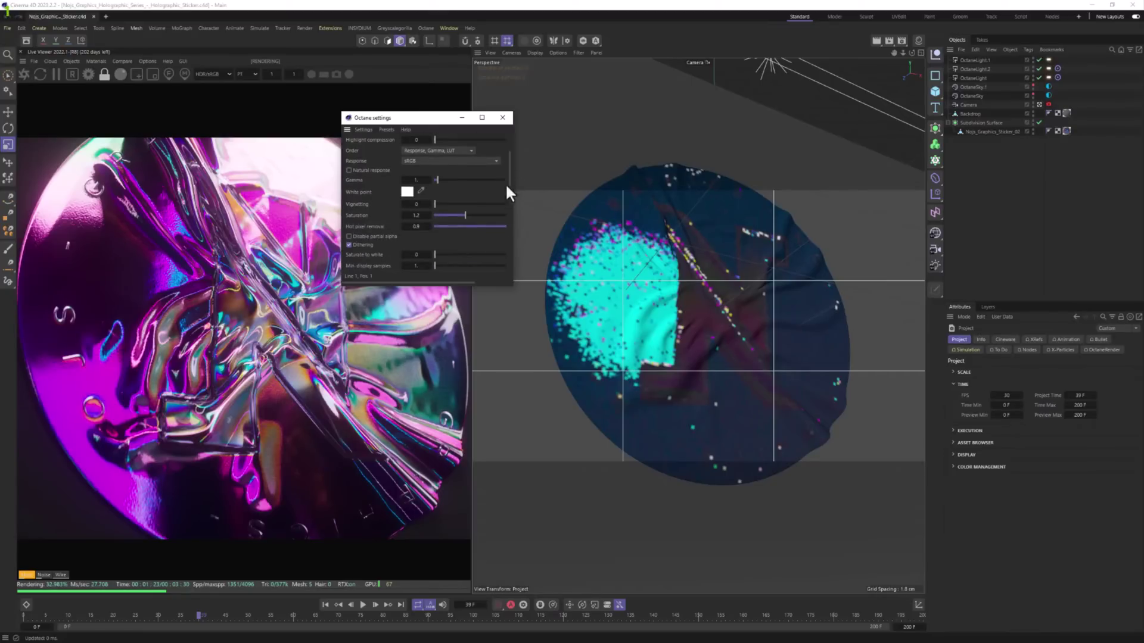
Test a lower imager saturation, restore it to 1.2, and check the hot pixel removal value.
left_click_drag(413, 213, 409, 214)
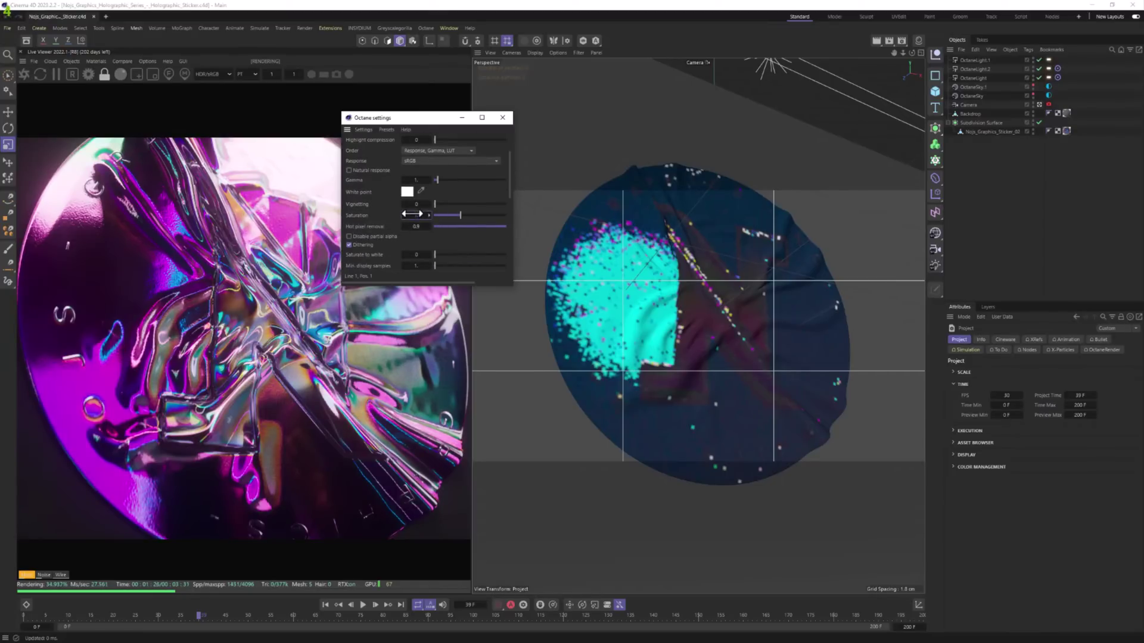
left_click(413, 214)
type("1.2")
key("Return")
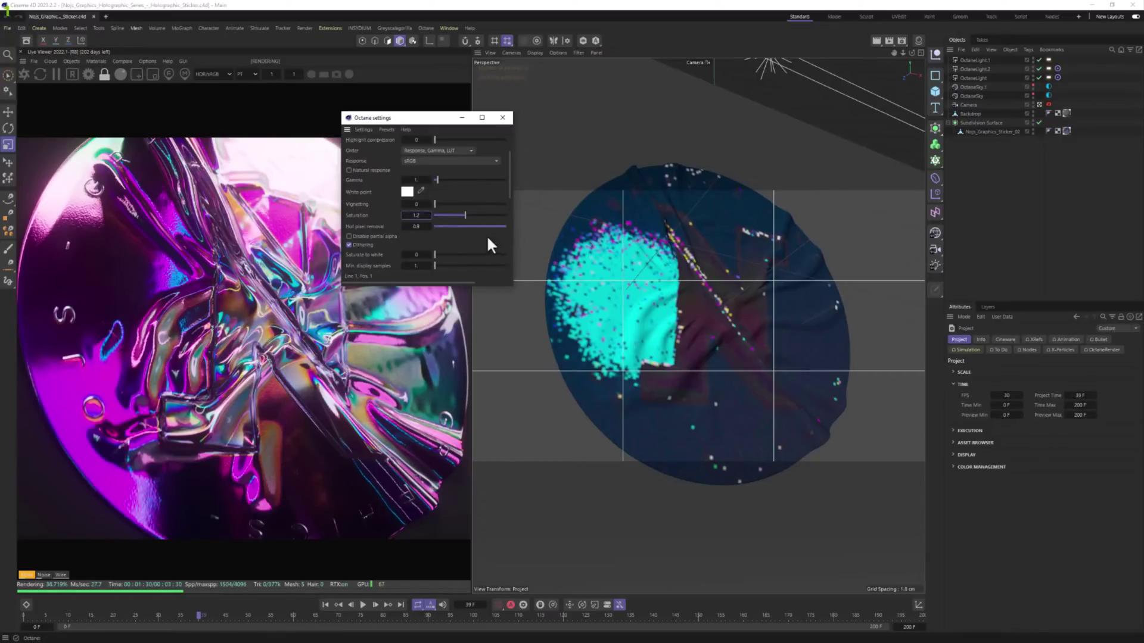
left_click(415, 226)
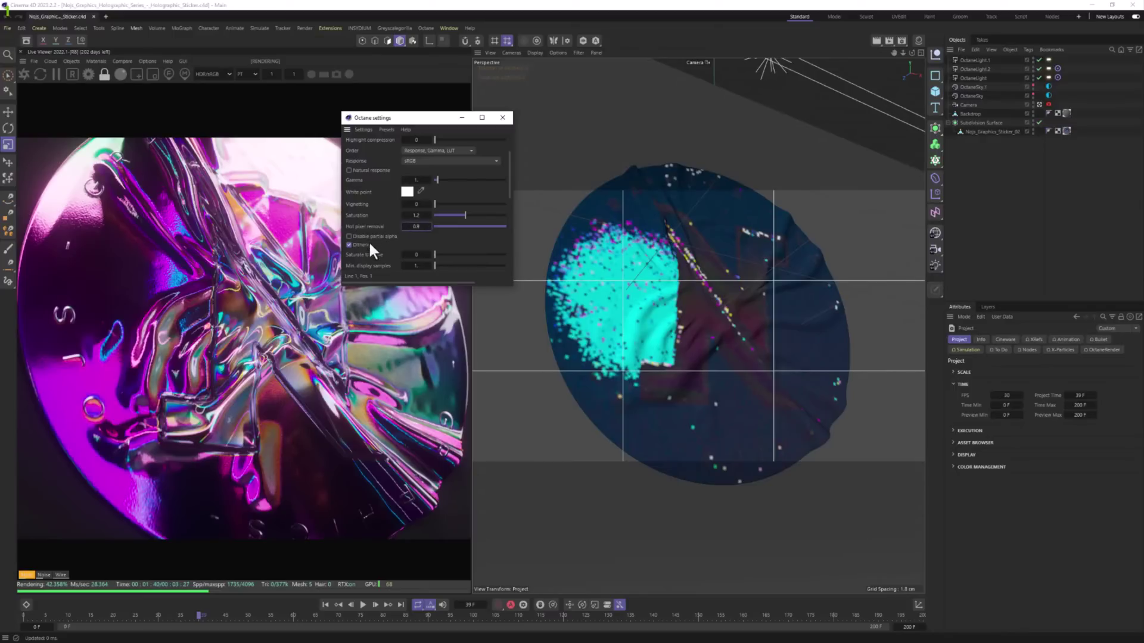
scroll(399, 231, "up", 2)
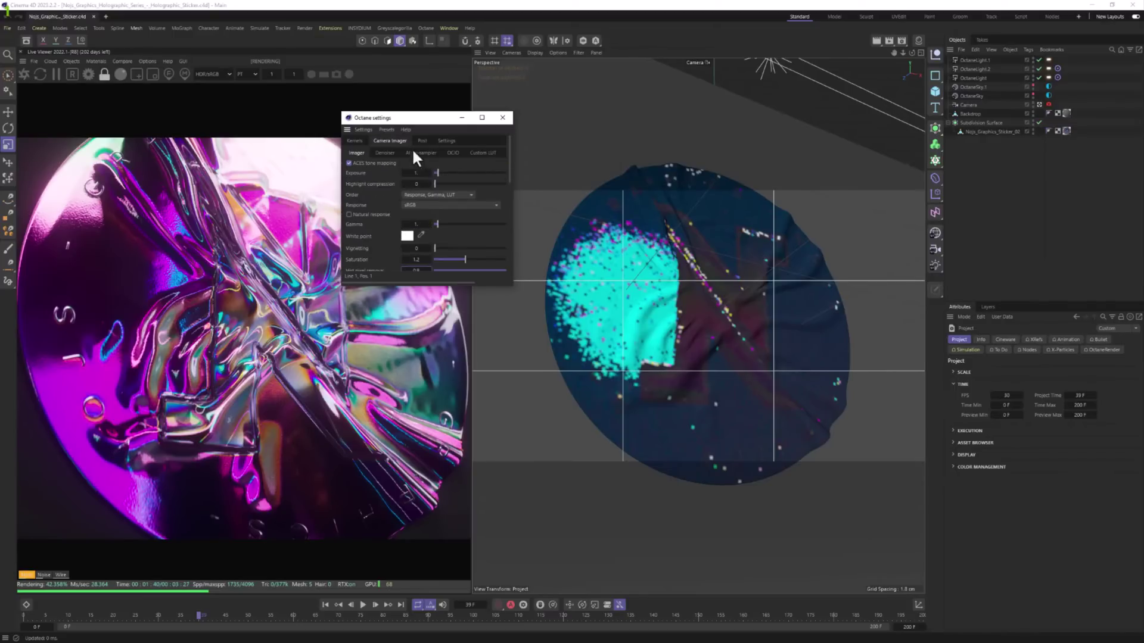
Test the post-processing bloom power at 0.0001, set it back to 30, and close the Octane settings.
left_click(421, 141)
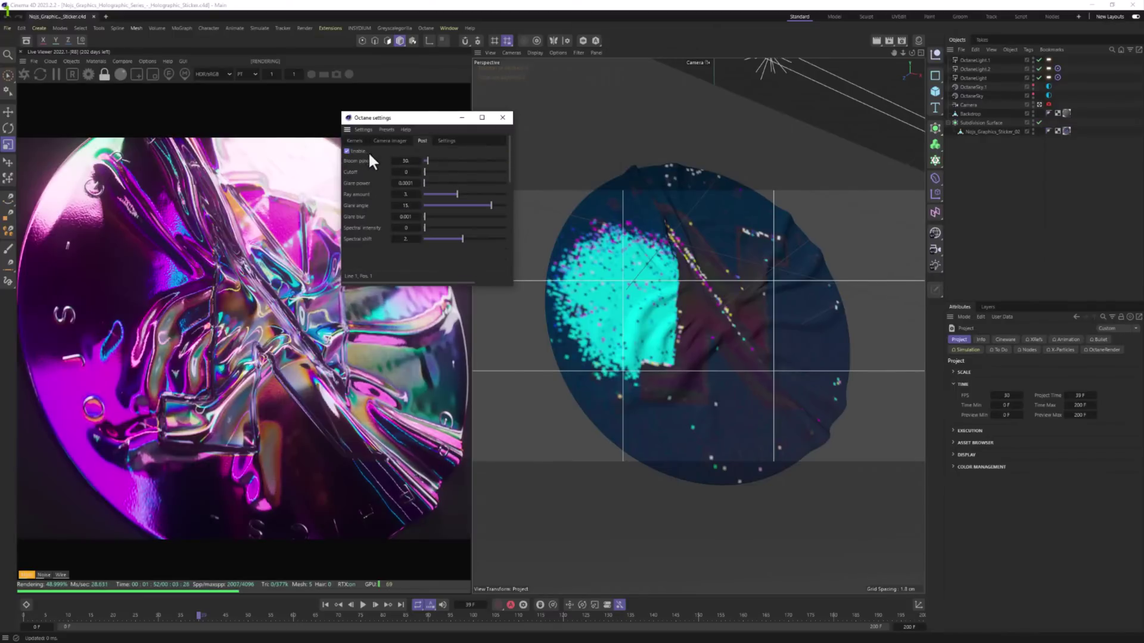
double_click(403, 160)
type("0.0001")
key("Return")
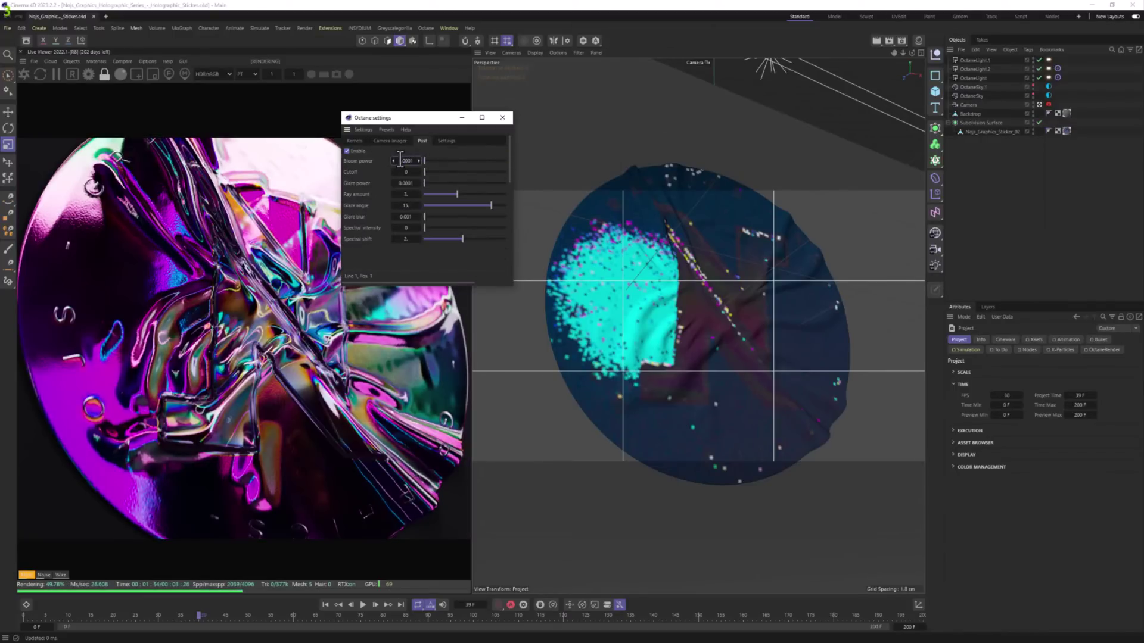
double_click(403, 160)
type("30")
key("Return")
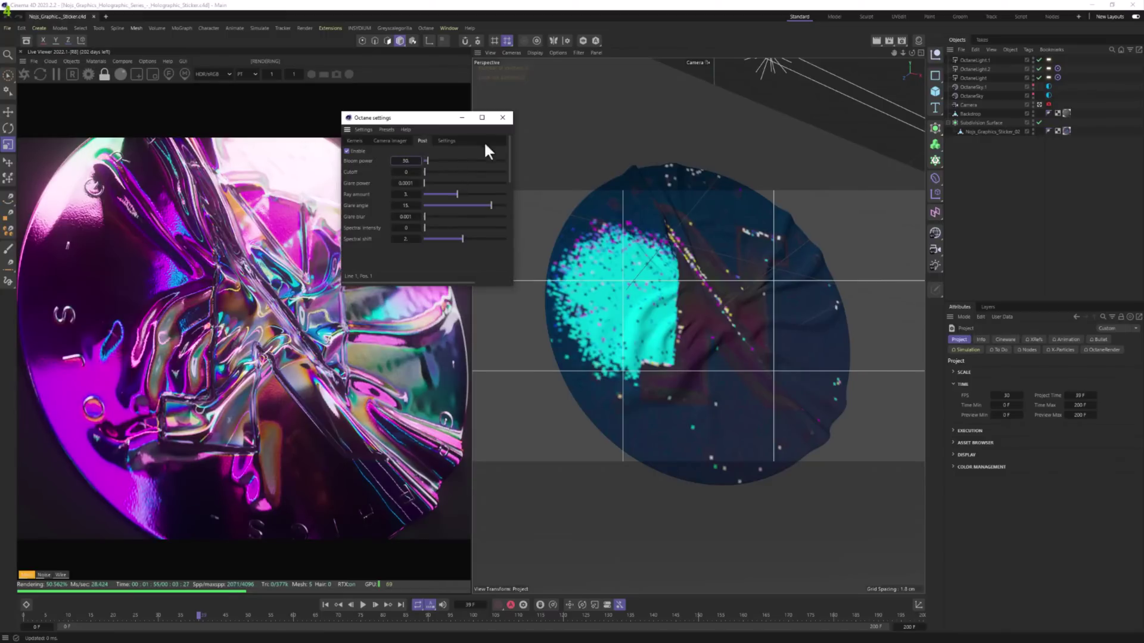
left_click(505, 117)
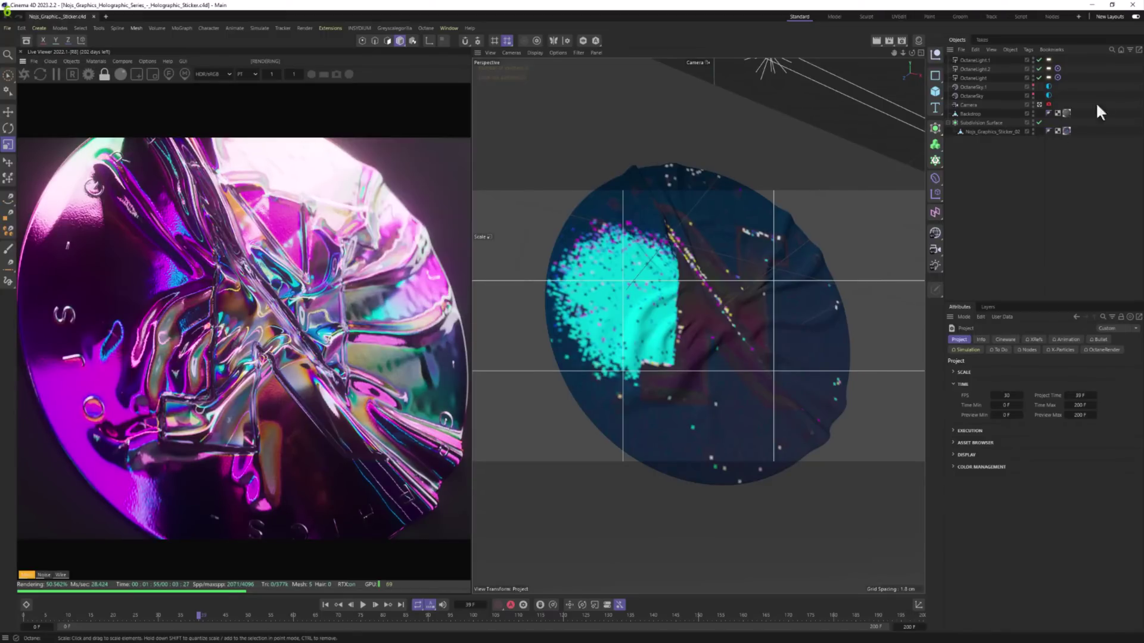
Examine the scene's lights, skies, the camera tag's depth of field, the backdrop and the sticker mesh.
left_click(972, 78)
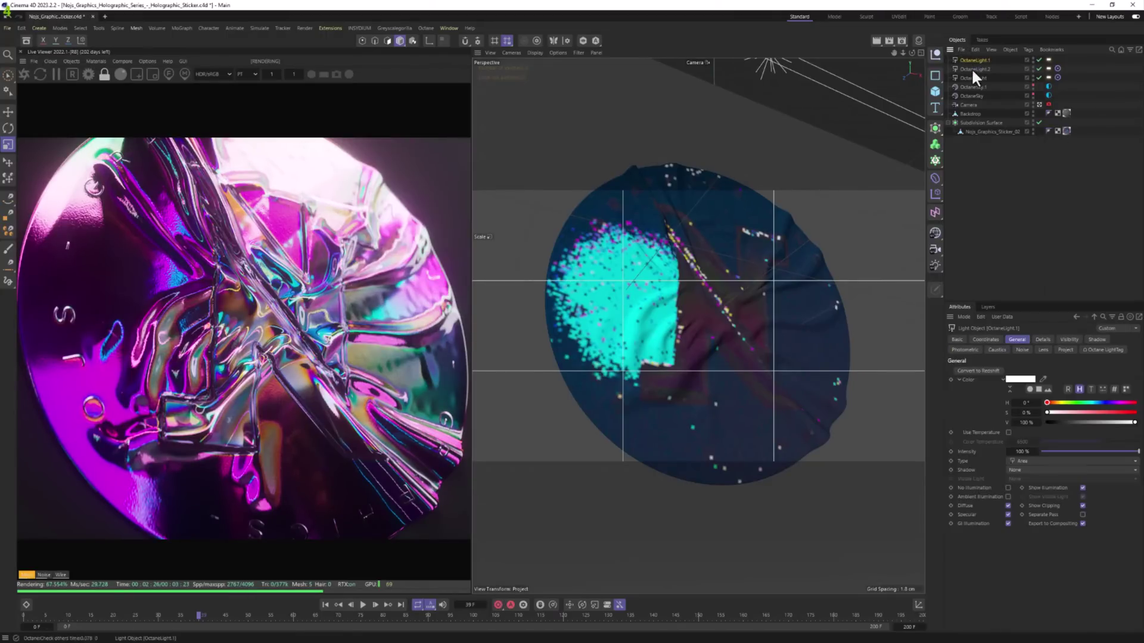
left_click(972, 95)
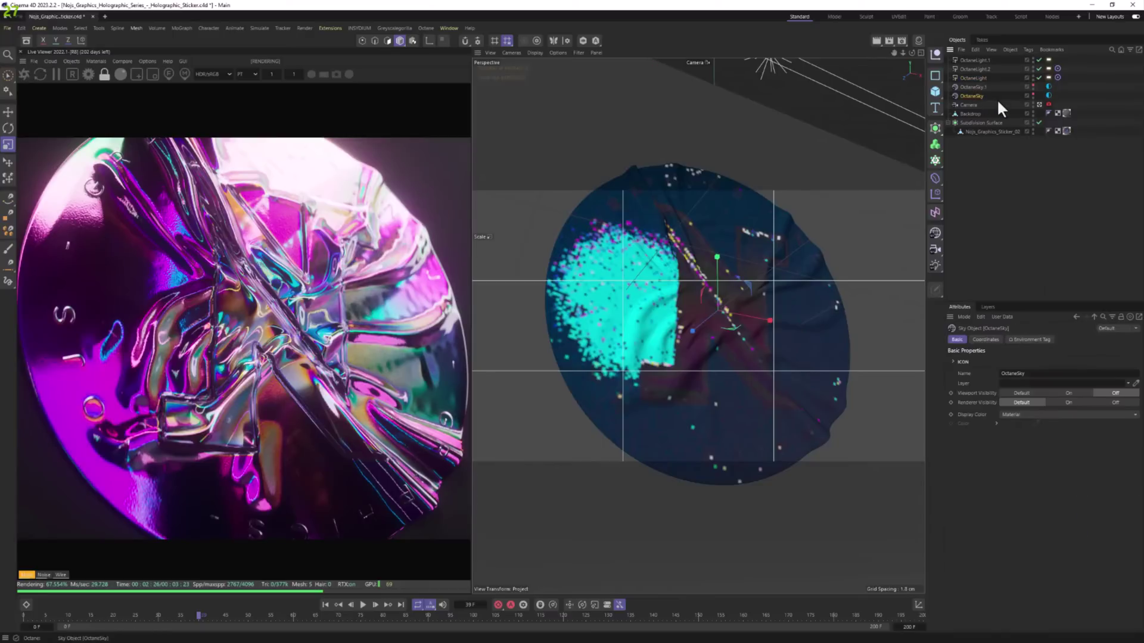
left_click(961, 105)
left_click(1048, 104)
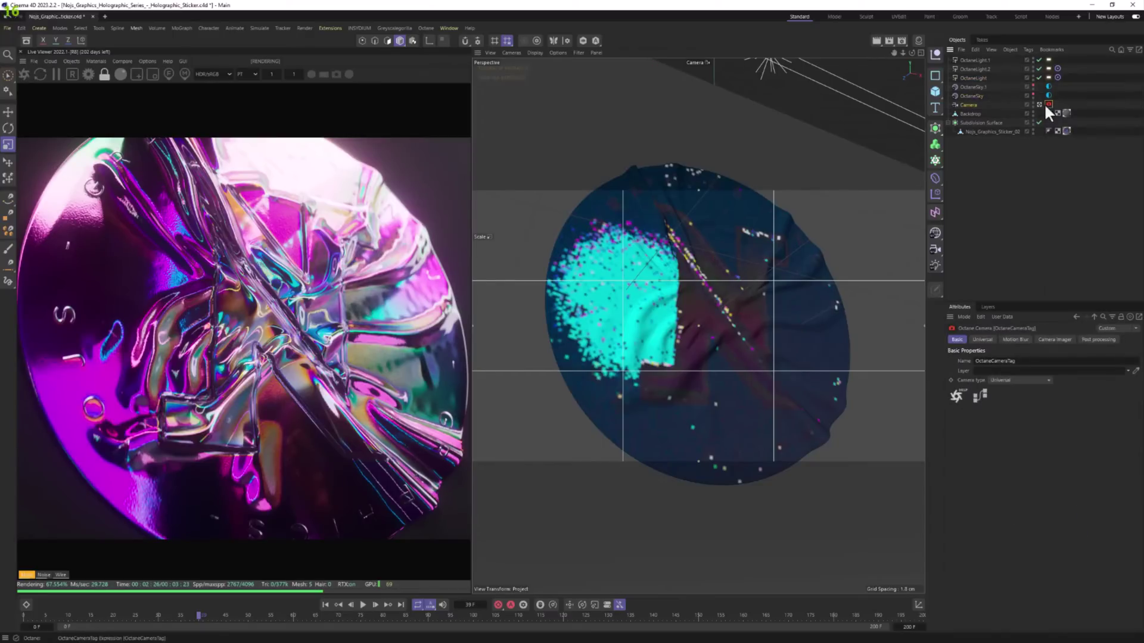
left_click(982, 339)
left_click(974, 429)
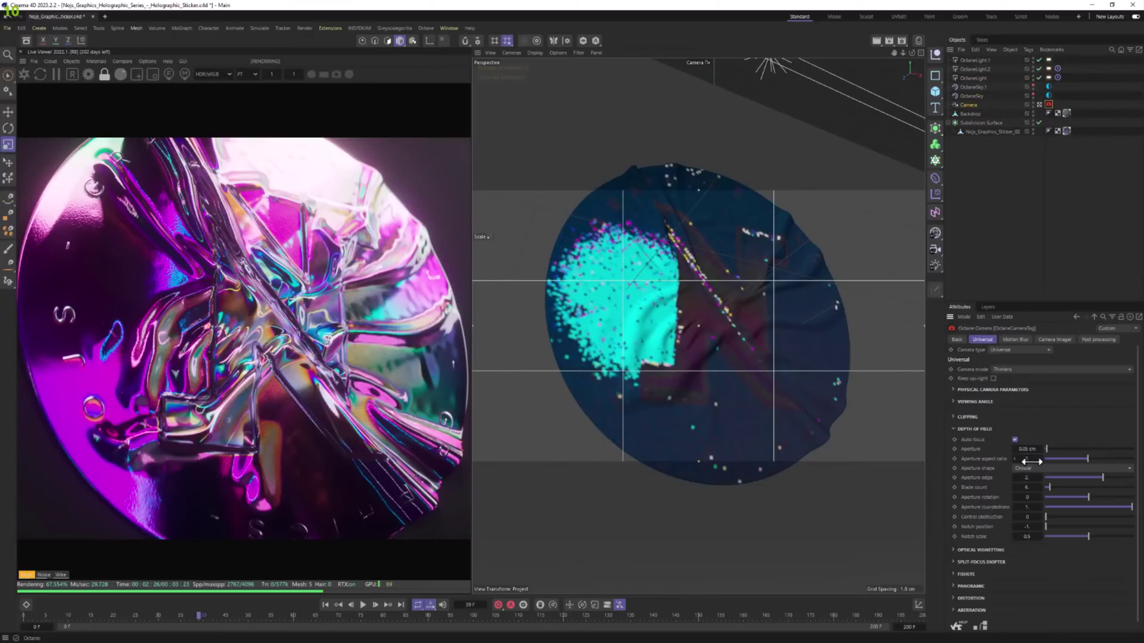
left_click(971, 114)
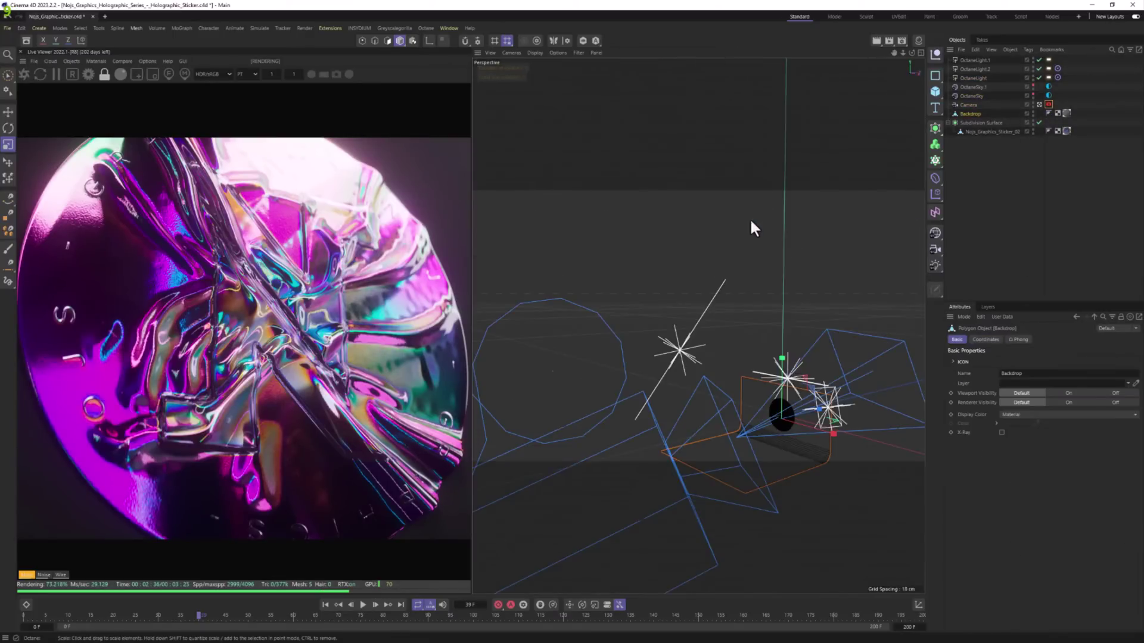
middle_click(750, 220)
middle_click(682, 280)
left_click(985, 130)
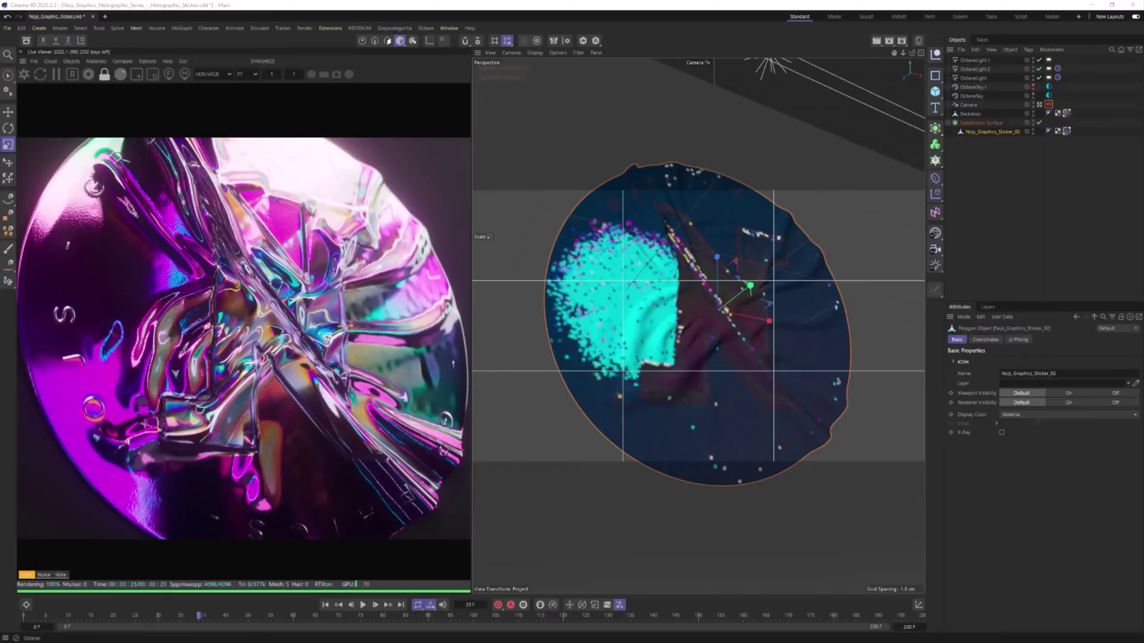
Create a new Octane material and apply it to the sticker mesh in place of its existing material.
left_click(918, 41)
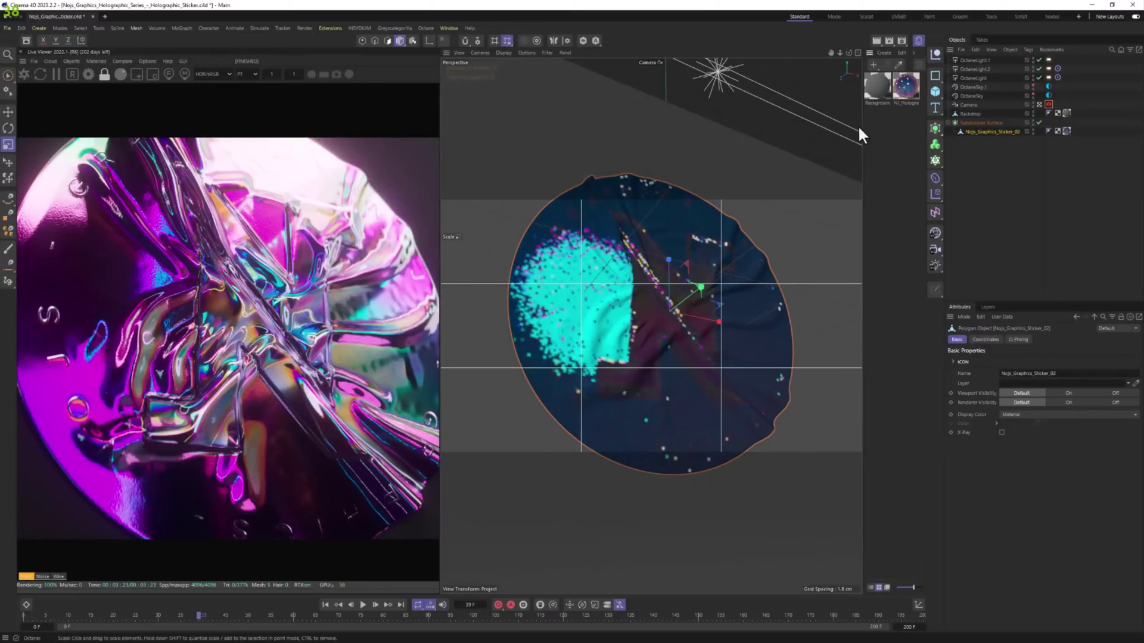
left_click(882, 52)
mouse_move(916, 84)
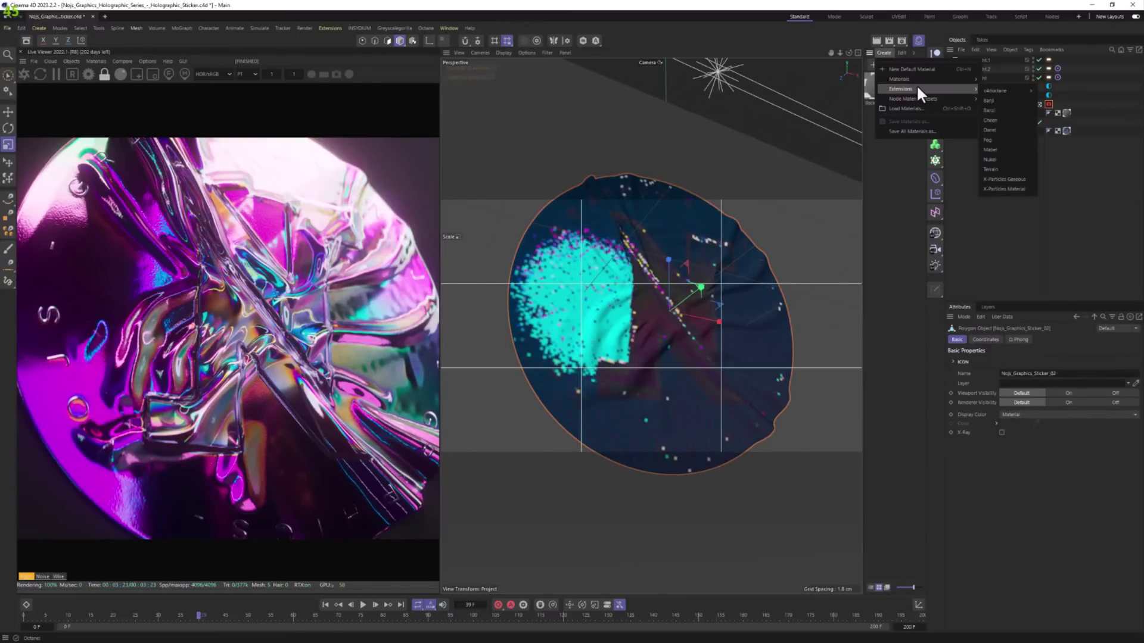
mouse_move(1000, 91)
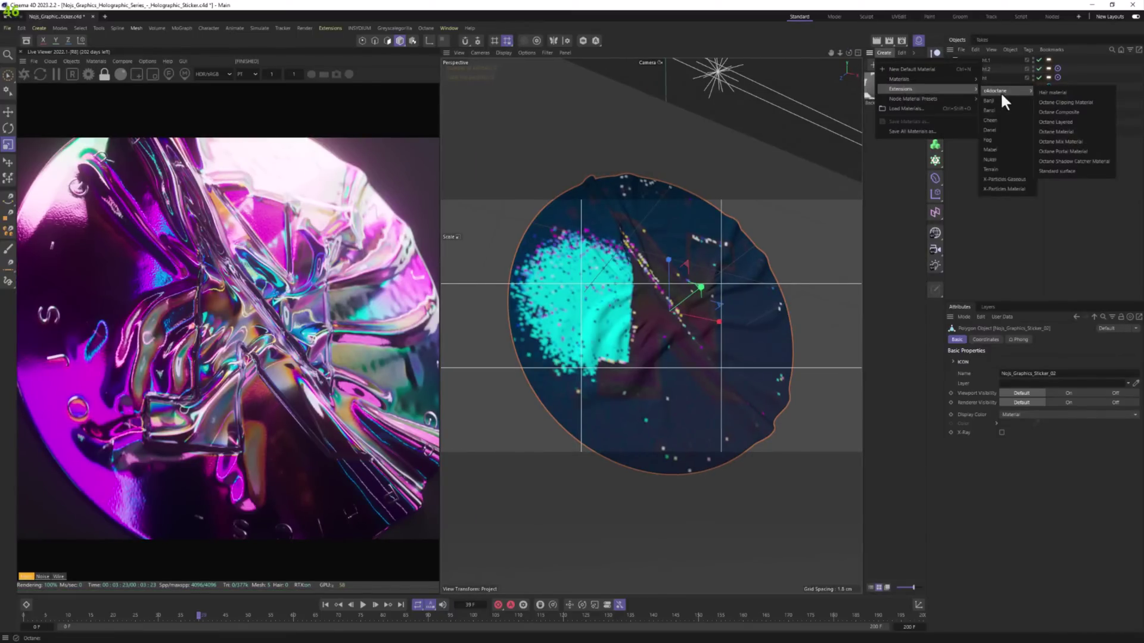
left_click(1063, 128)
left_click_drag(884, 90, 1063, 127)
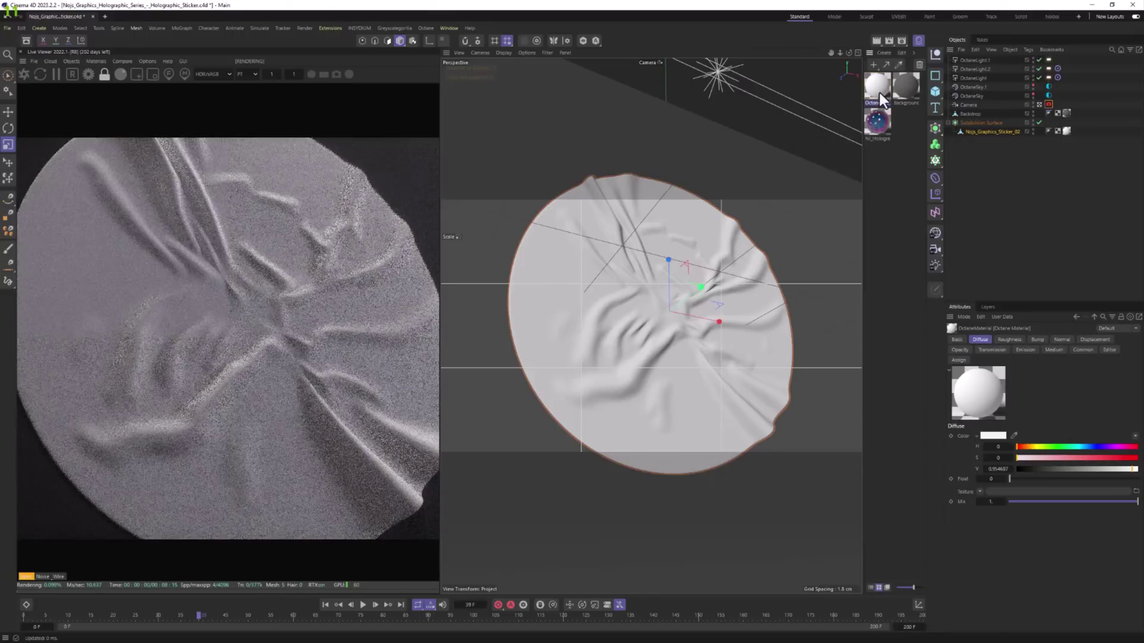
Open the new material in the Octane Node Editor, close the Material Editor, and enlarge the node workspace beside the render.
double_click(879, 92)
left_click(876, 202)
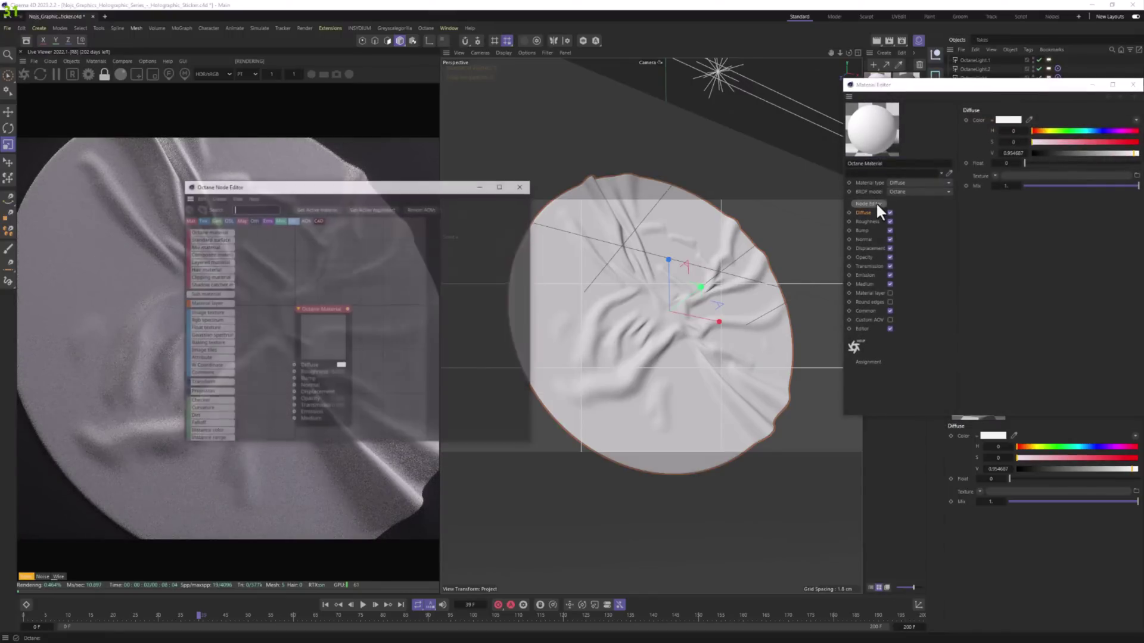
left_click(1132, 84)
left_click_drag(424, 185, 703, 60)
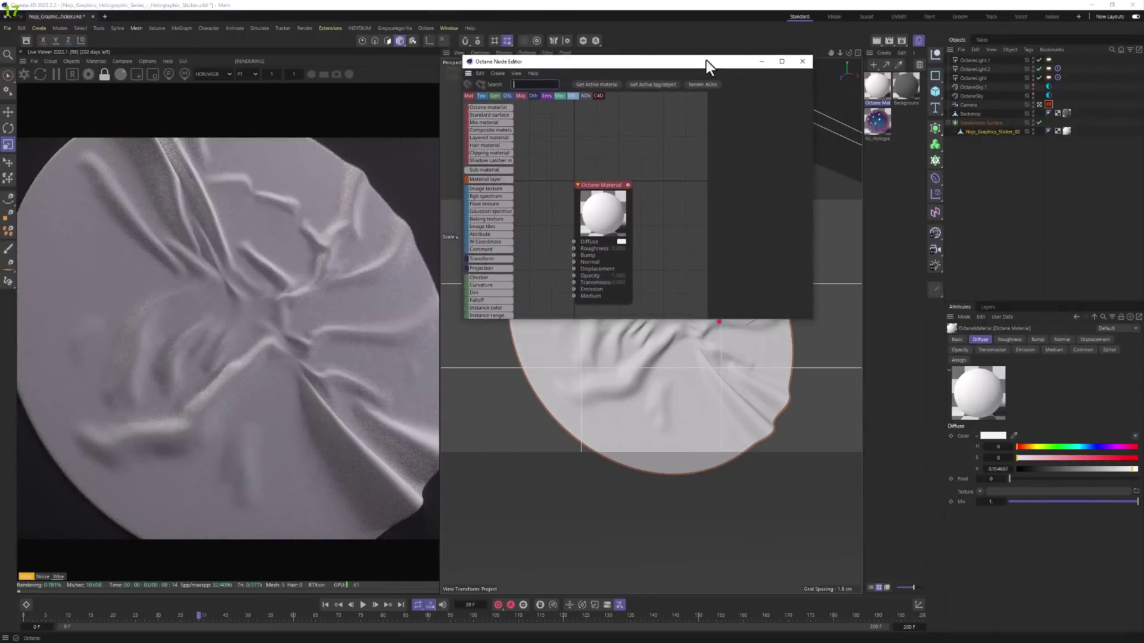
left_click_drag(800, 316, 1023, 600)
Set the material type to Metallic and the BRDF model to GGX (energy preserving).
left_click(864, 95)
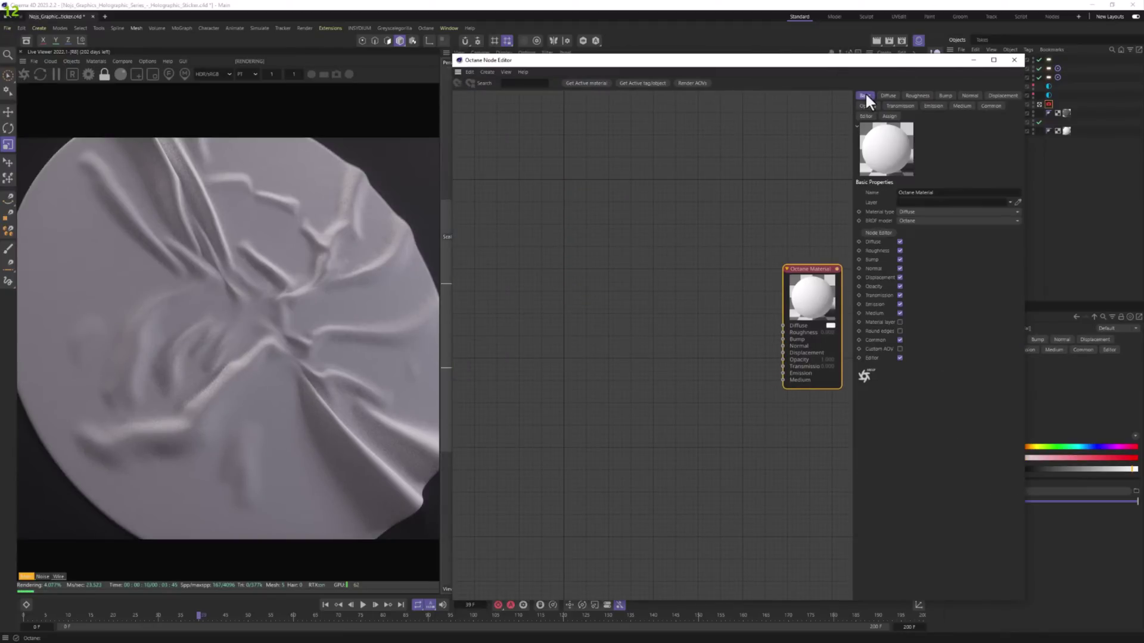
left_click(916, 211)
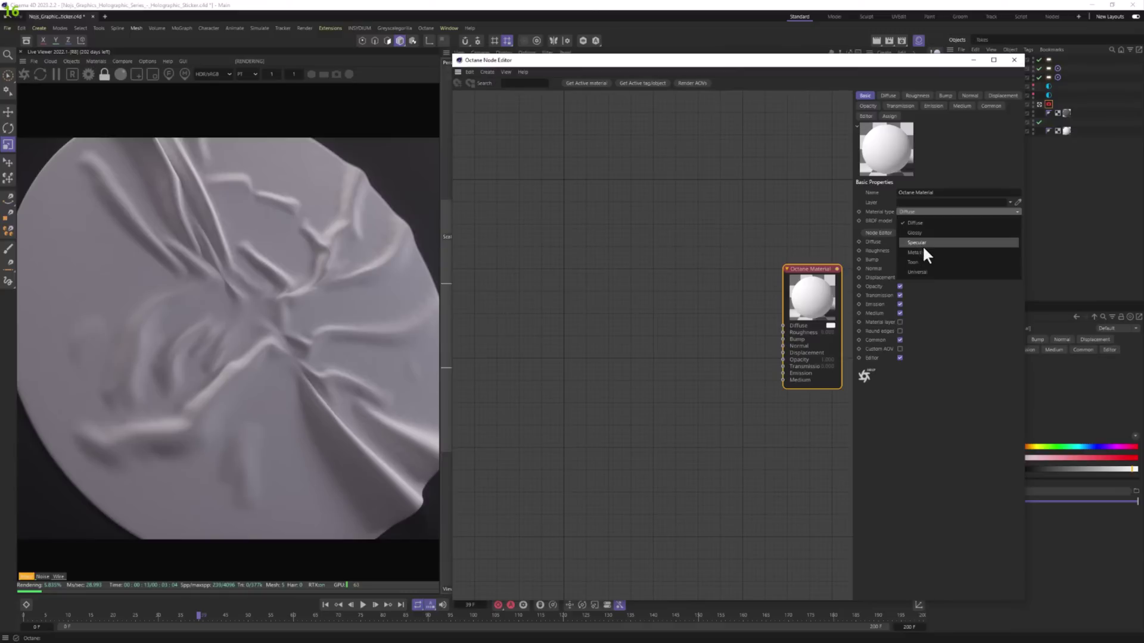
left_click(921, 252)
left_click(903, 221)
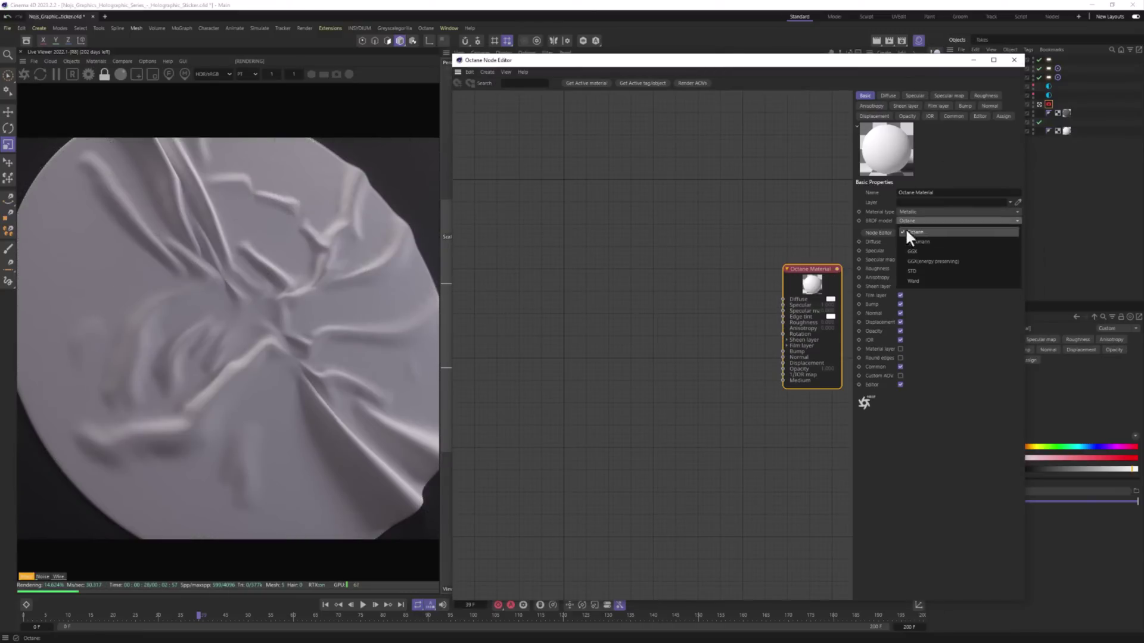
left_click(928, 265)
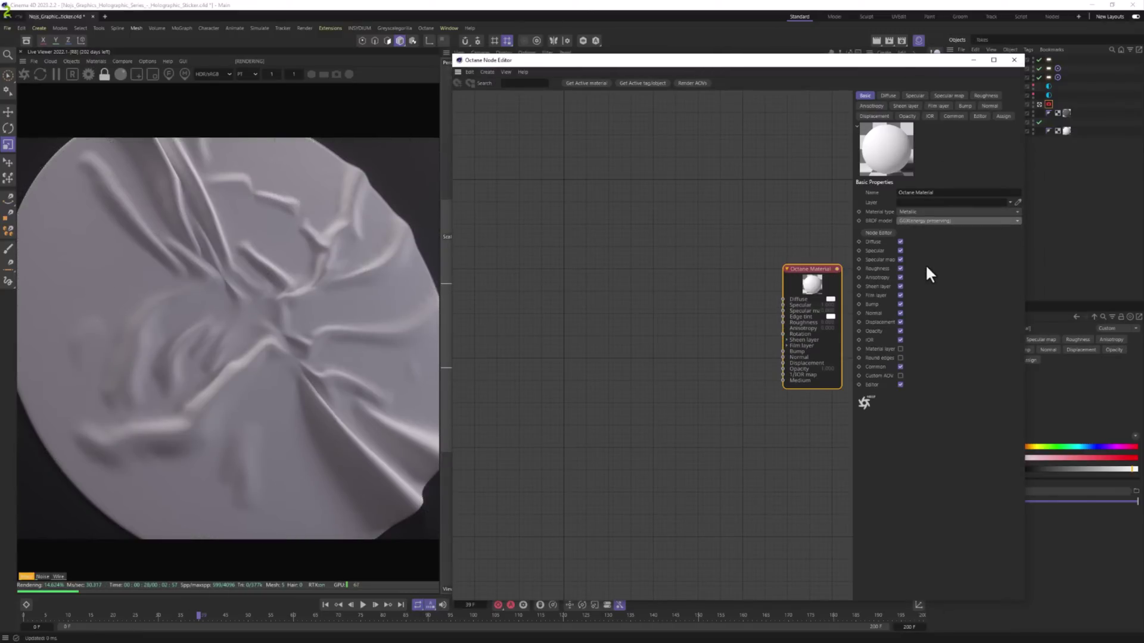
Set the material's specular map Metallic value to 1 and show the node list in the Node Editor.
left_click(948, 95)
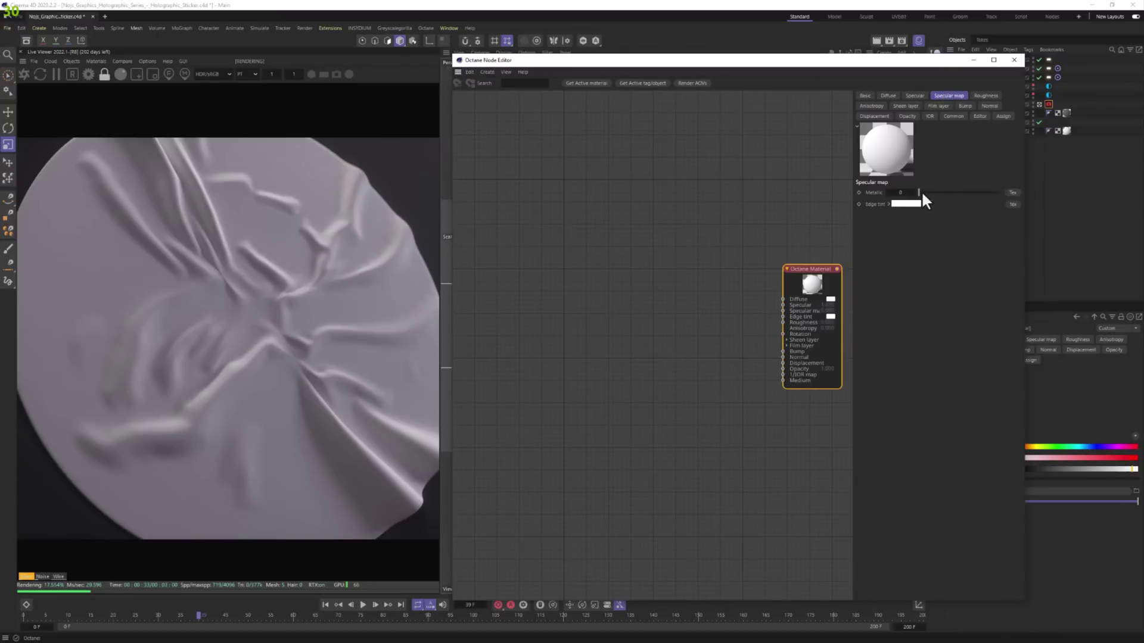
left_click_drag(918, 191, 995, 178)
left_click(457, 83)
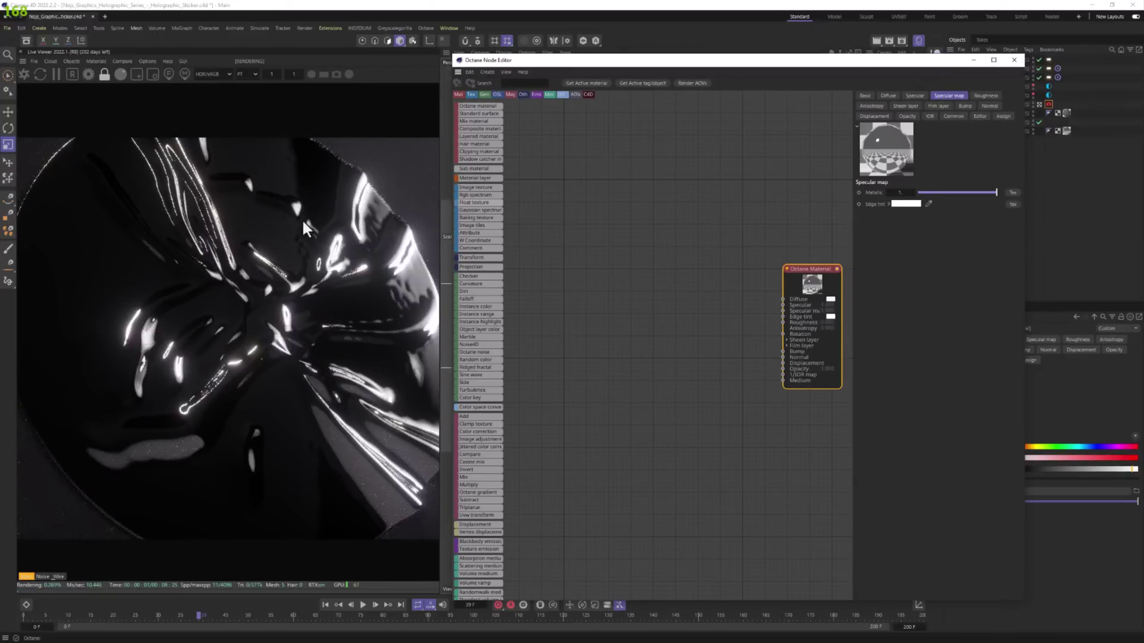
Disable the post-processing effects in the Octane settings and close the settings window.
left_click(89, 72)
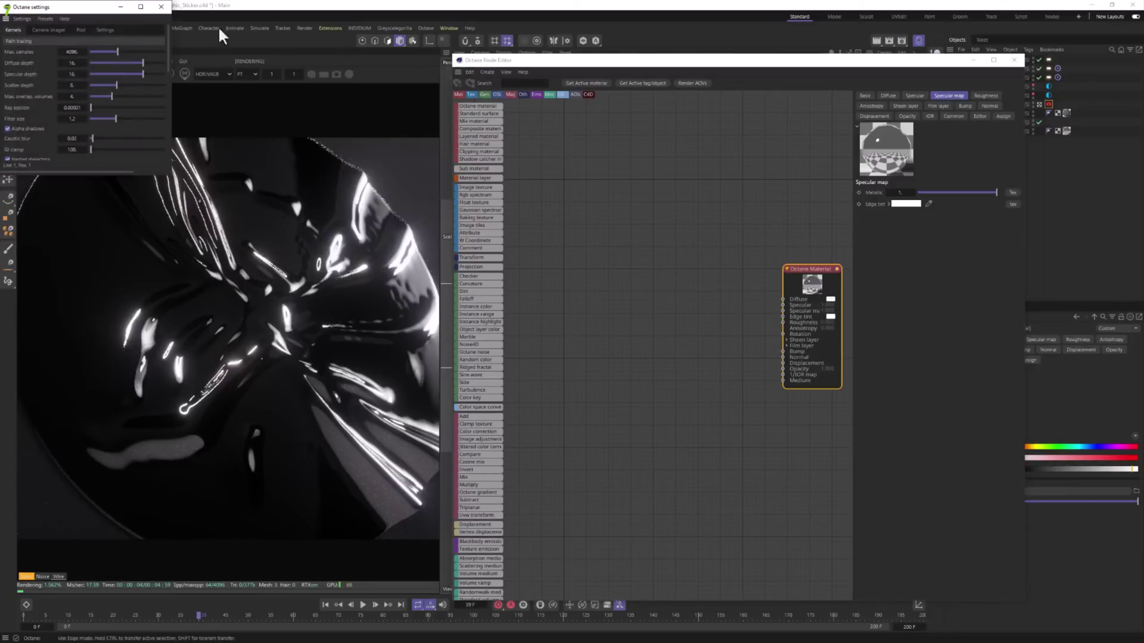
left_click(81, 29)
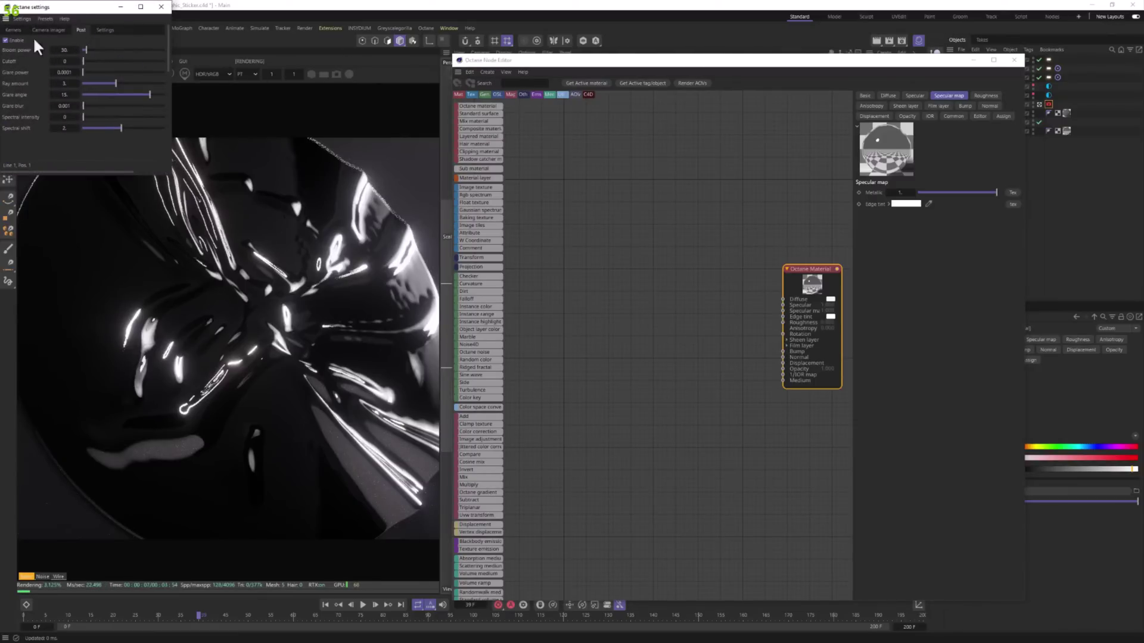
left_click(6, 40)
left_click(160, 8)
Move the Node Editor off the object list and set the Octane camera tag's depth-of-field aperture to 0 cm.
left_click_drag(786, 63, 643, 73)
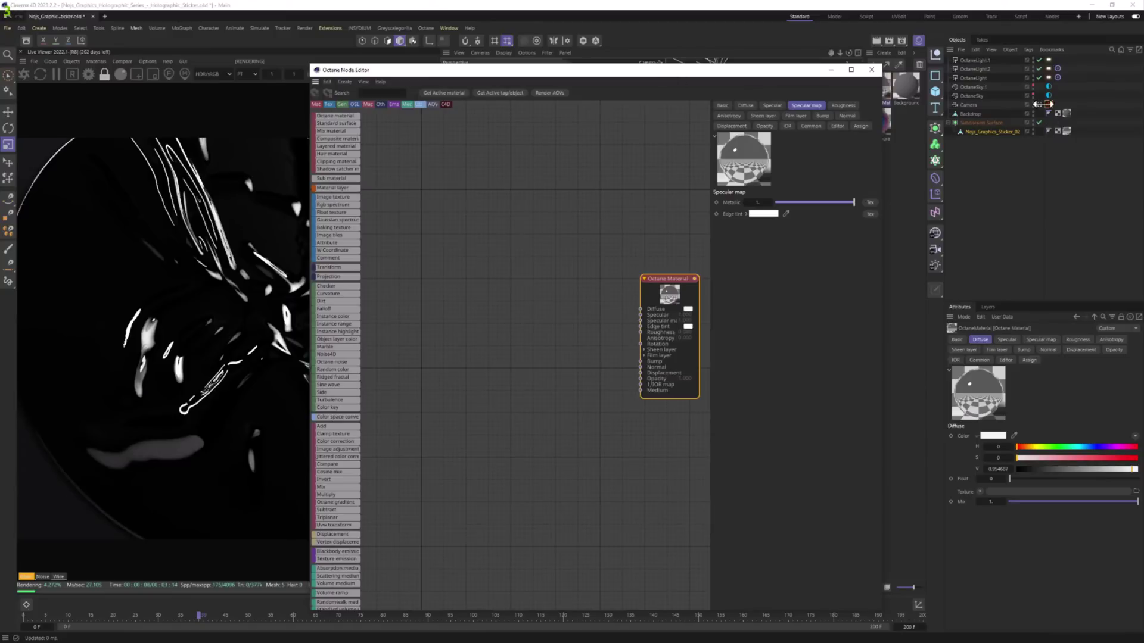
left_click(1048, 104)
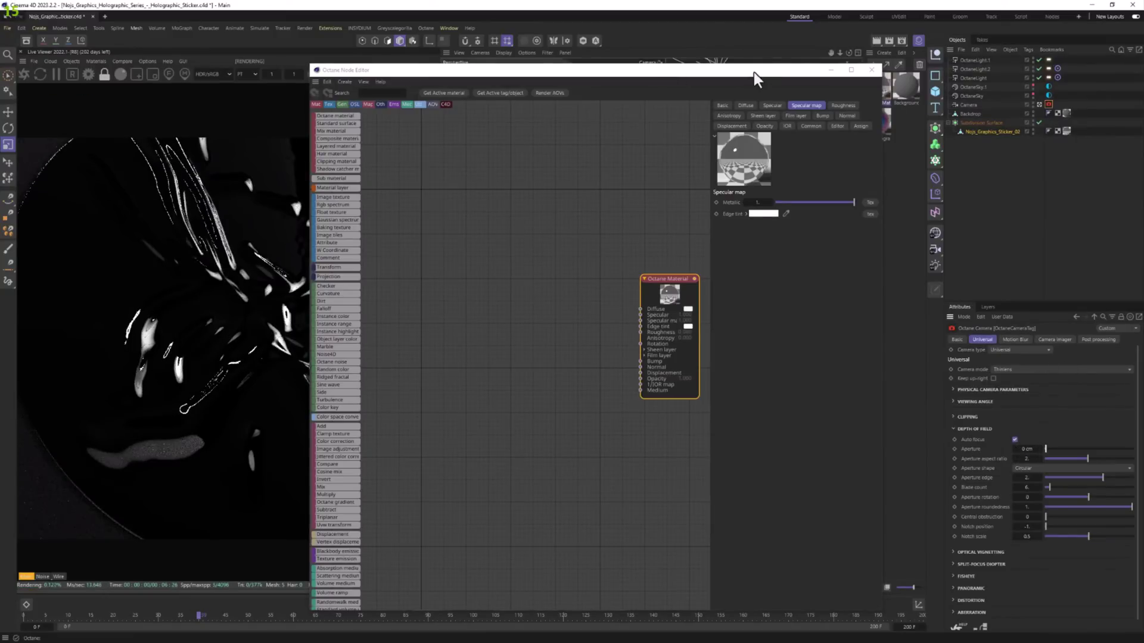
Set the Octane material's roughness float value to 0.1.
left_click_drag(752, 73, 921, 52)
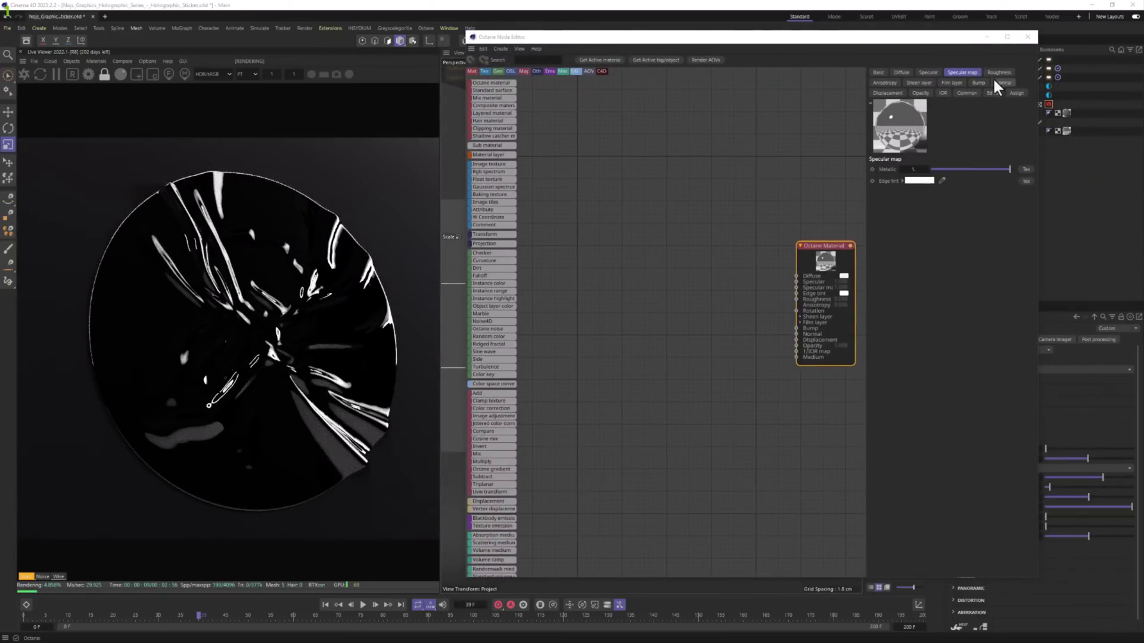
left_click(999, 73)
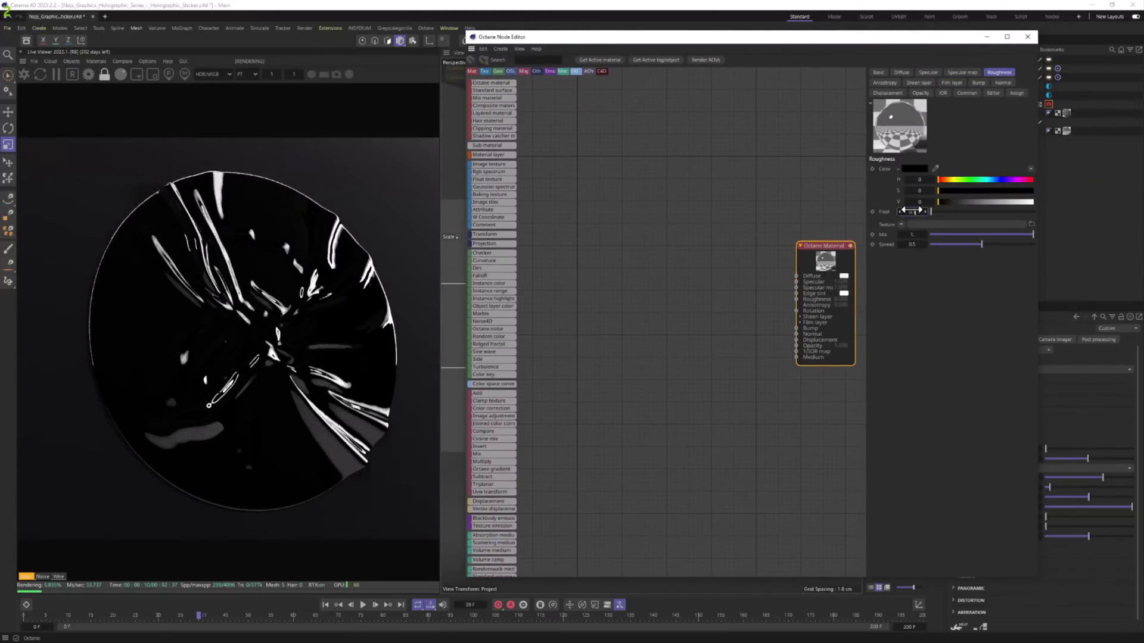
left_click_drag(911, 211, 923, 211)
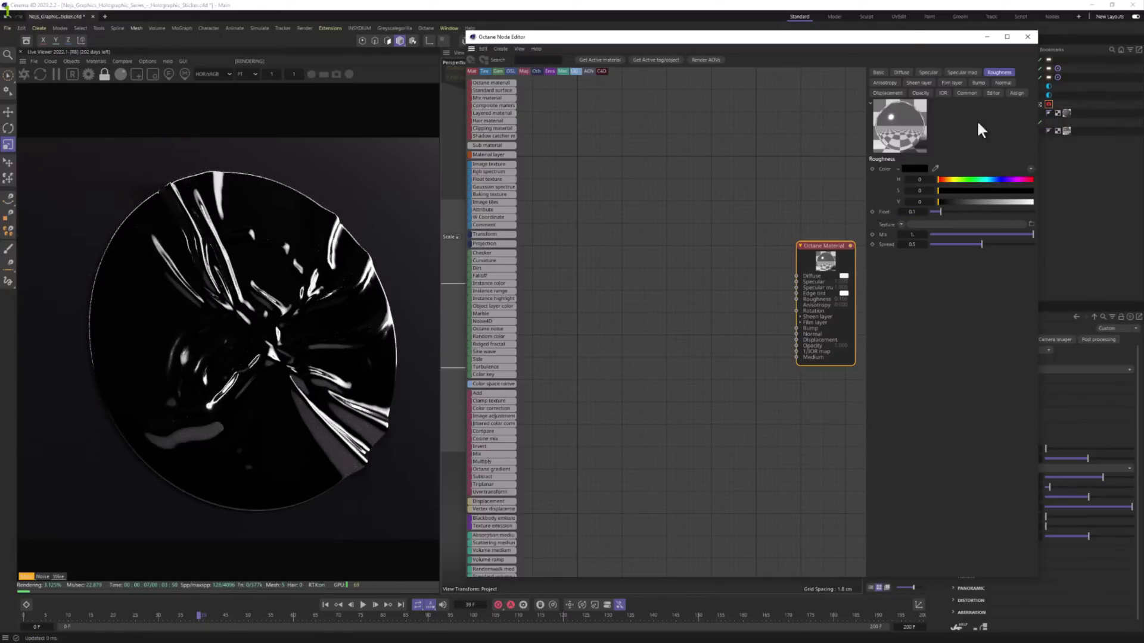
Add a Normal node to the material's node graph.
left_click(956, 83)
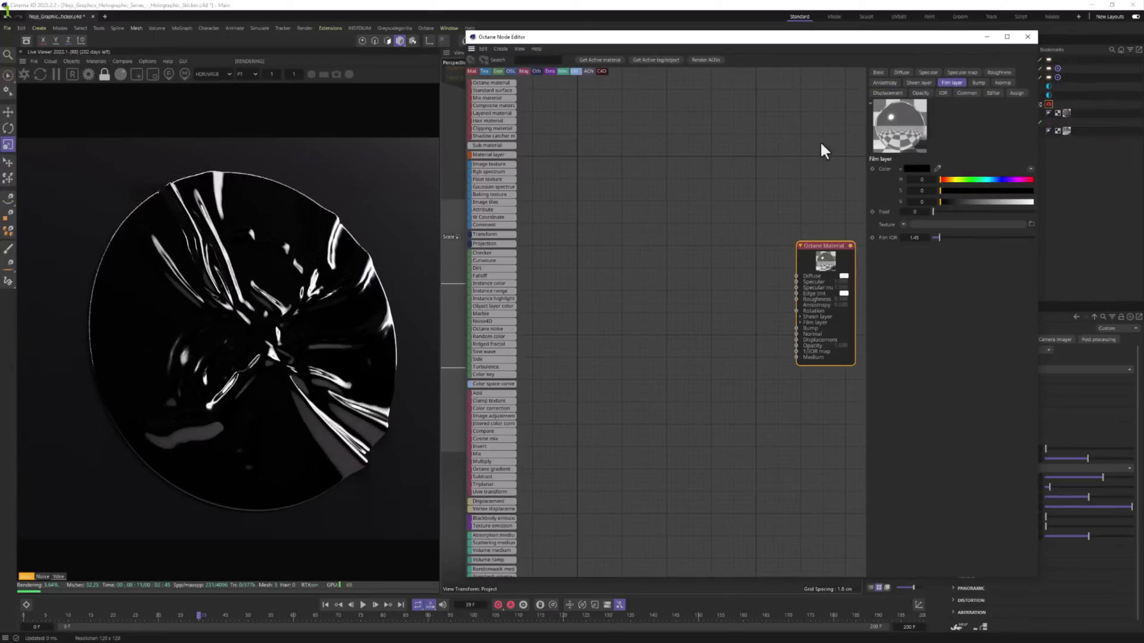
double_click(641, 187)
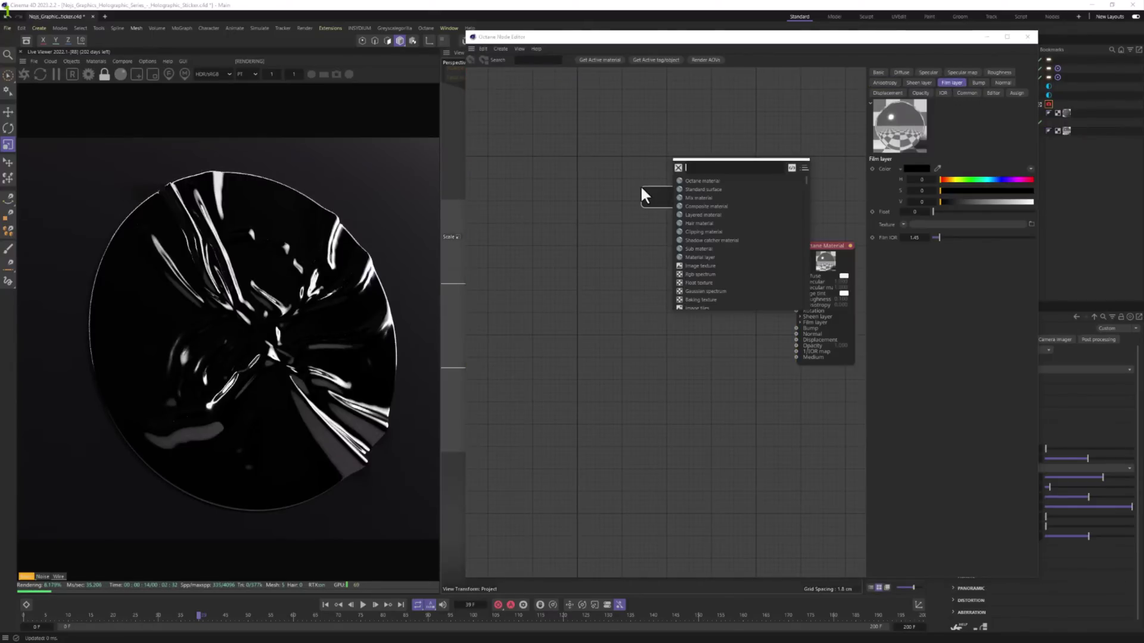
key("Escape")
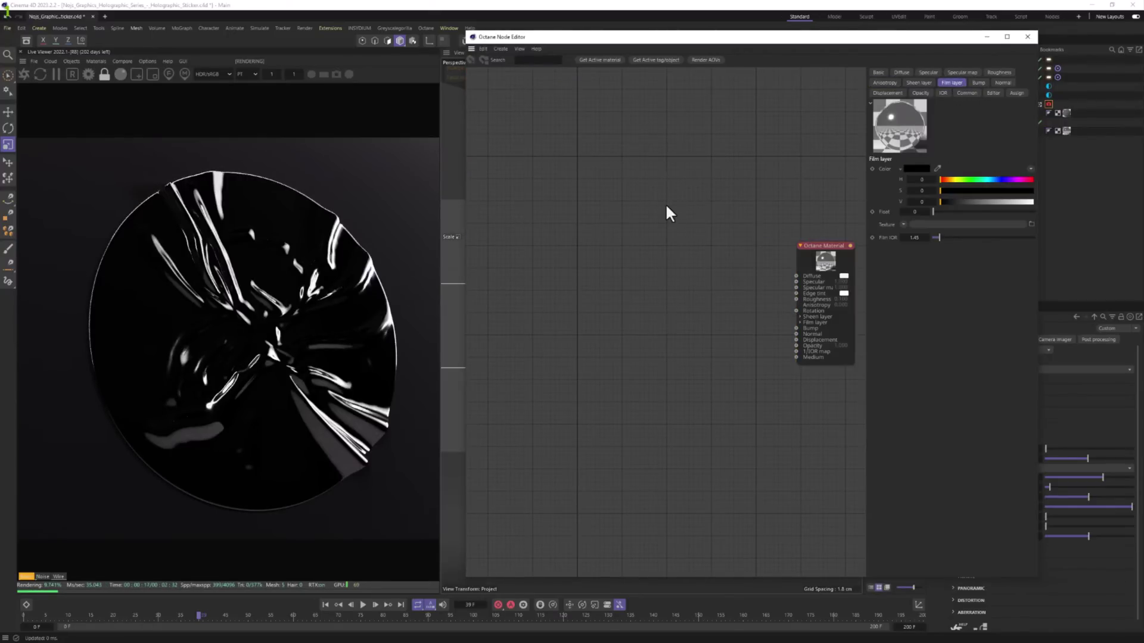
double_click(640, 220)
type("NODEW")
key("BackSpace")
key("BackSpace")
key("BackSpace")
key("BackSpace")
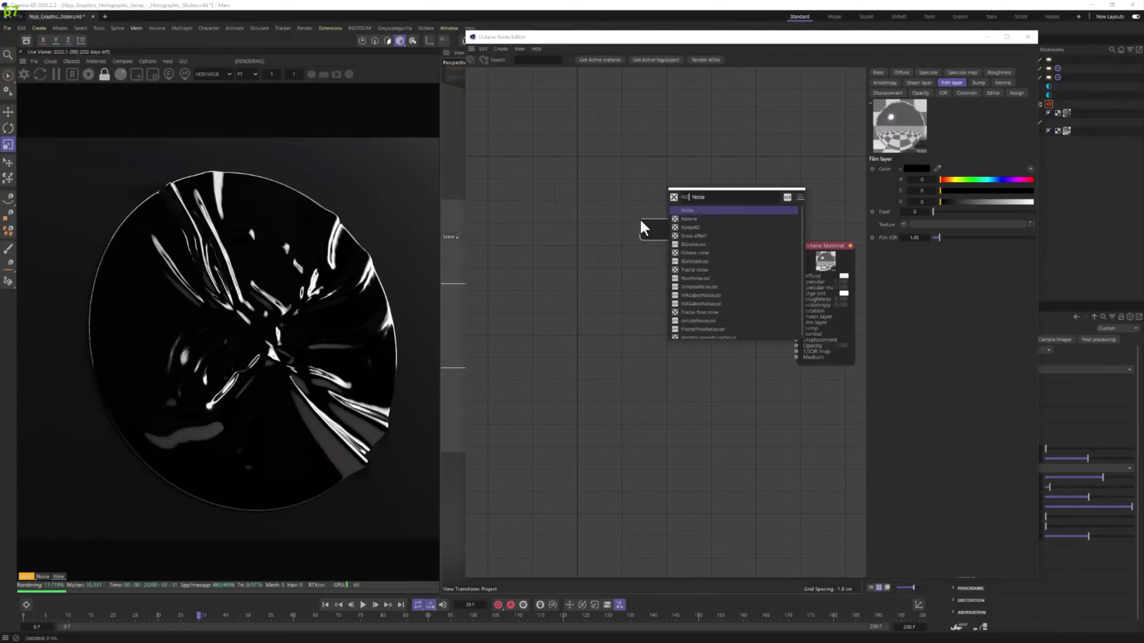
type("ORMAL")
key("Return")
Expand the material node's film layer inputs and connect the Normal node to Film Width.
left_click_drag(680, 223, 770, 307)
left_click(770, 306)
left_click(800, 322)
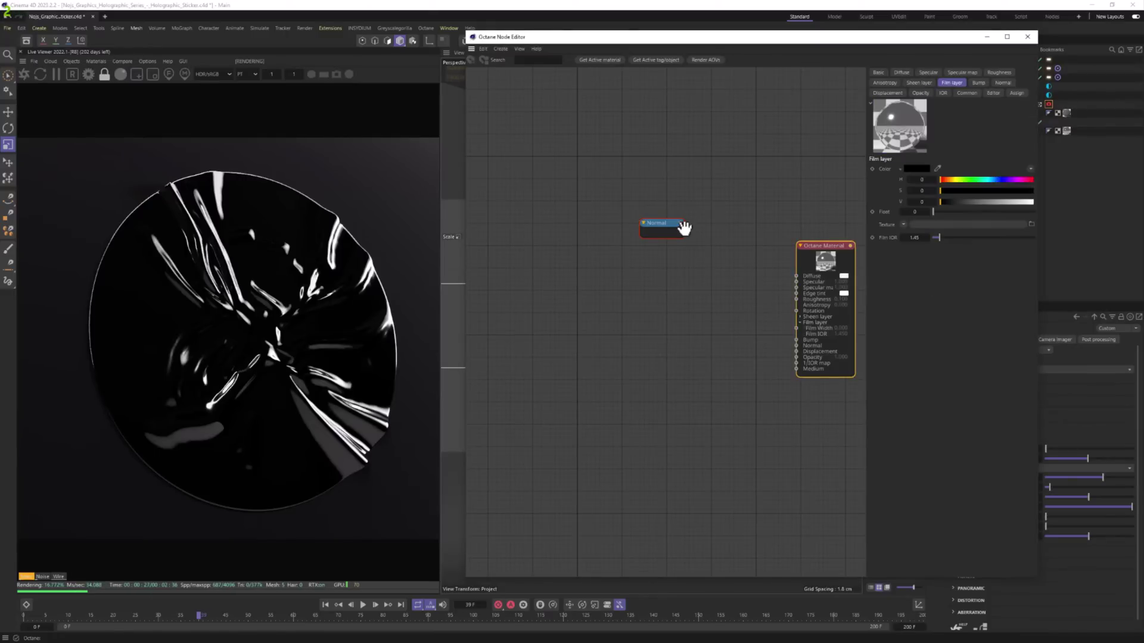
left_click_drag(679, 223, 797, 327)
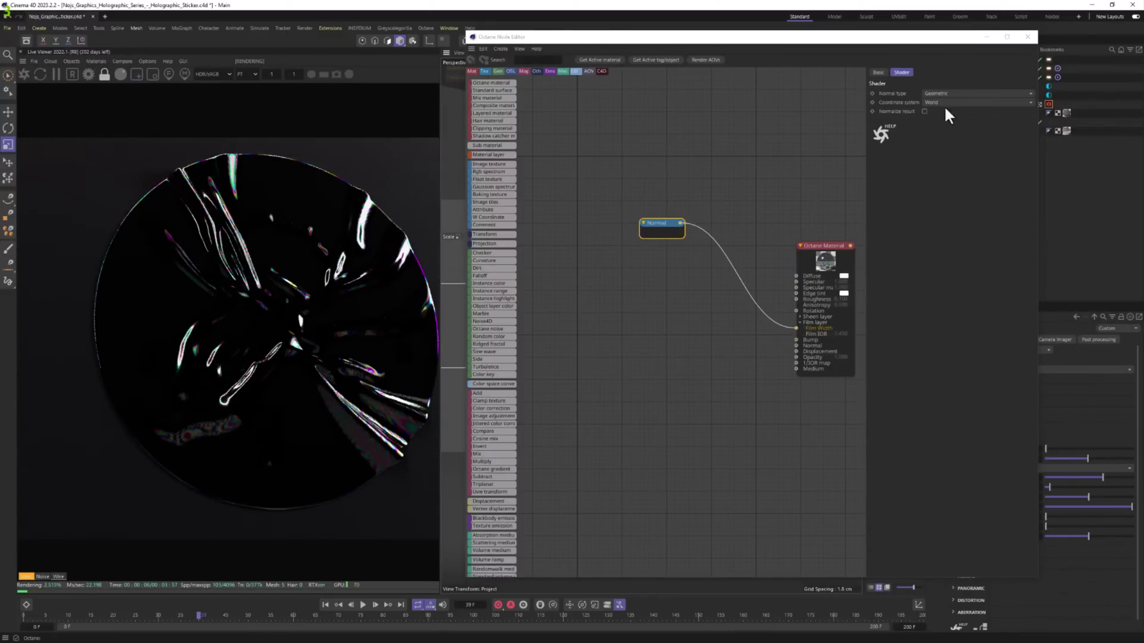
Examine the sticker's surface up close in the render and try the Smooth normal type on the Normal node.
left_click(1027, 37)
scroll(648, 369, "up", 6)
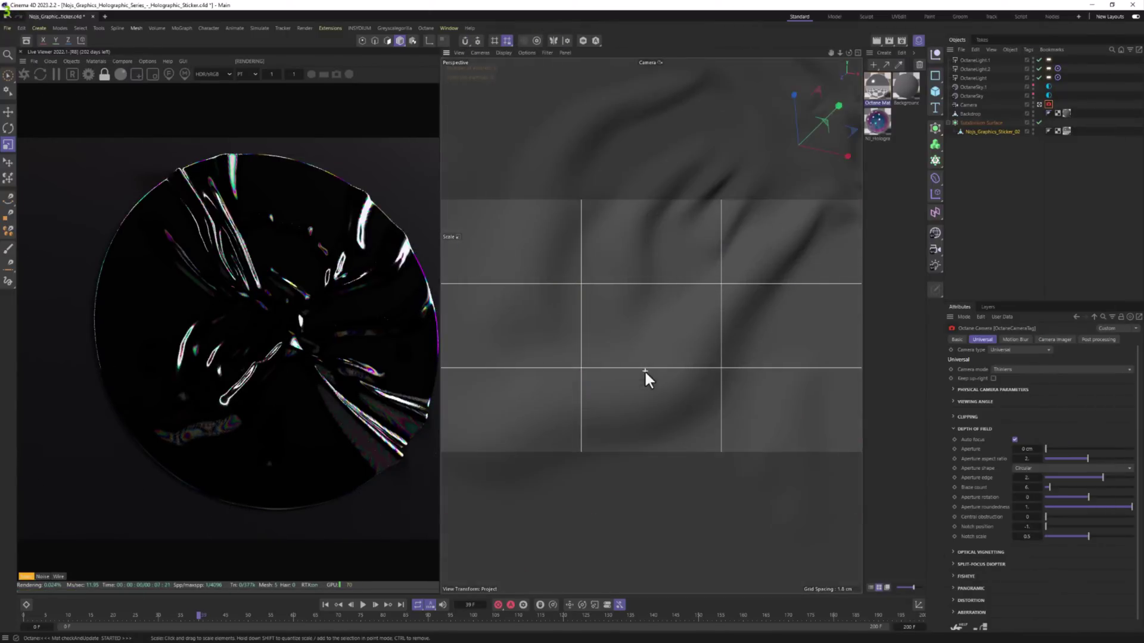
middle_click_drag(656, 361, 707, 245, "alt")
scroll(635, 291, "up", 3)
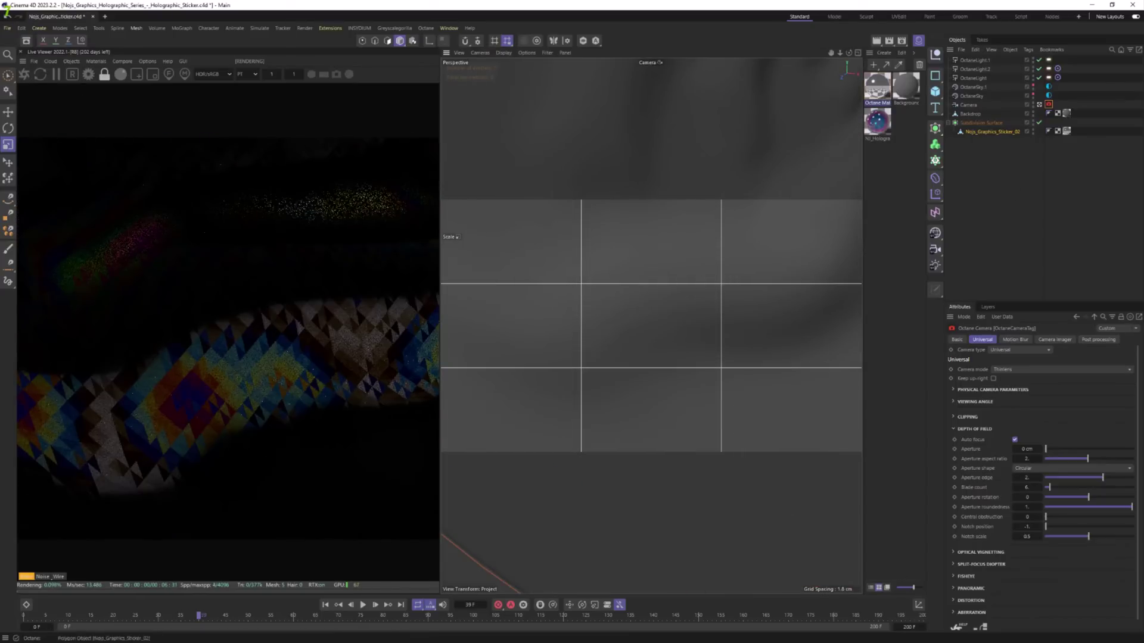
left_click_drag(1143, 36, 591, 69)
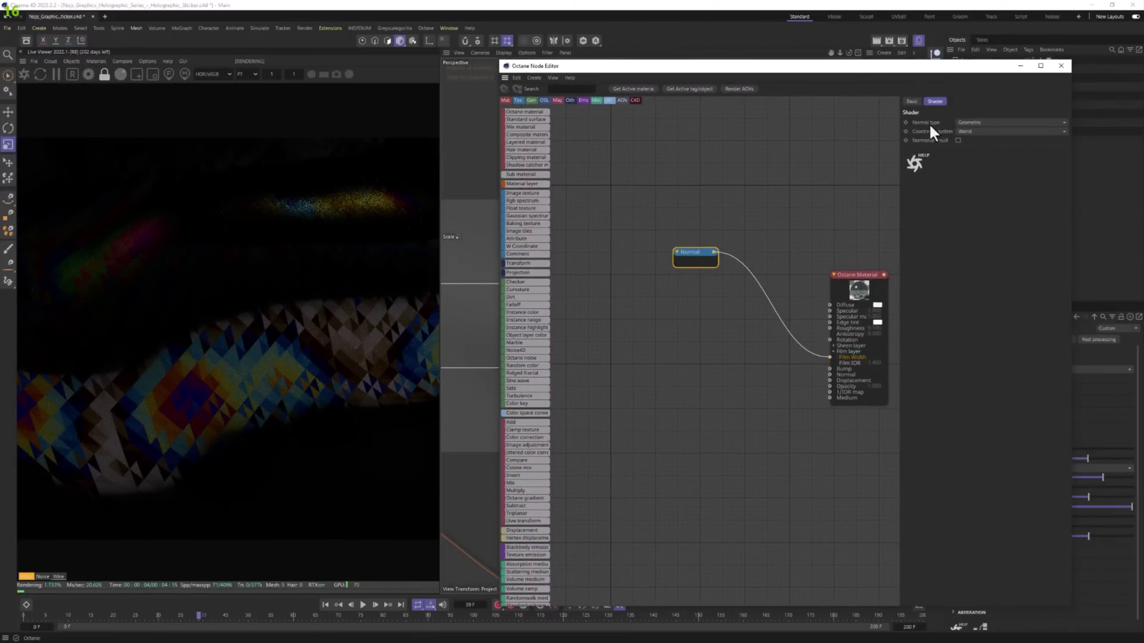
left_click(977, 123)
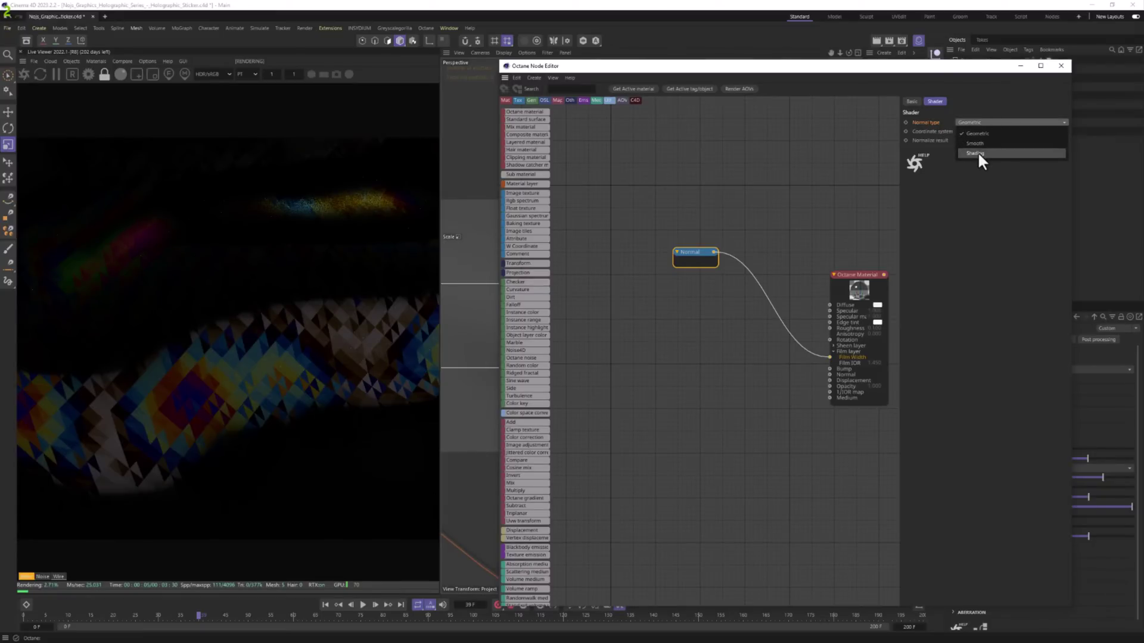
left_click(978, 143)
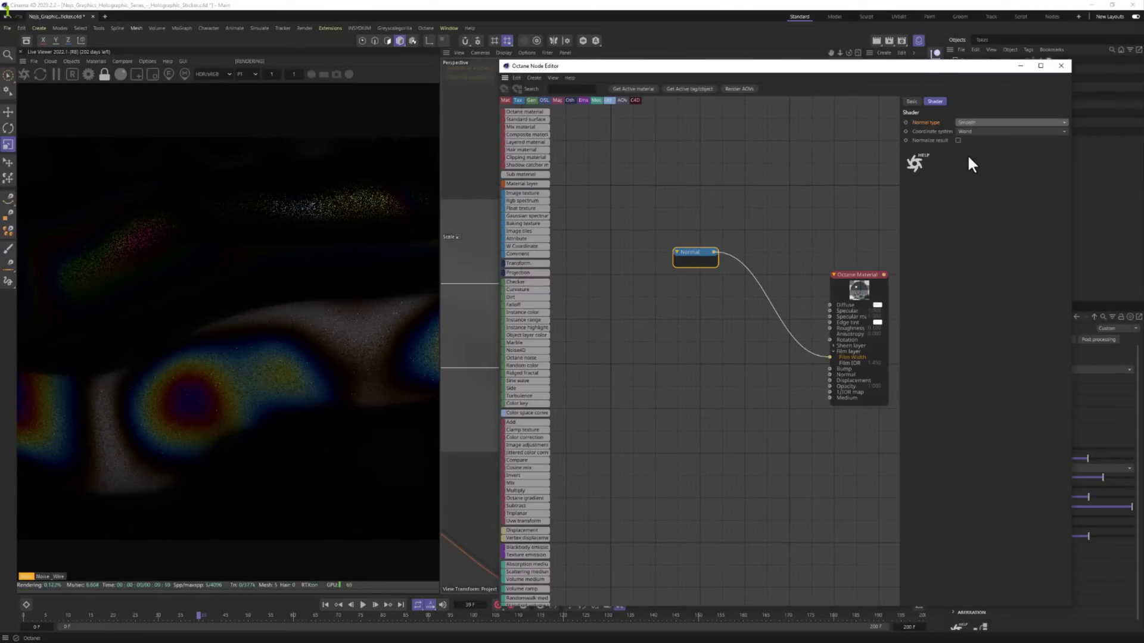
Set the Normal node's normal type to Shading and look through its coordinate system options.
left_click(983, 123)
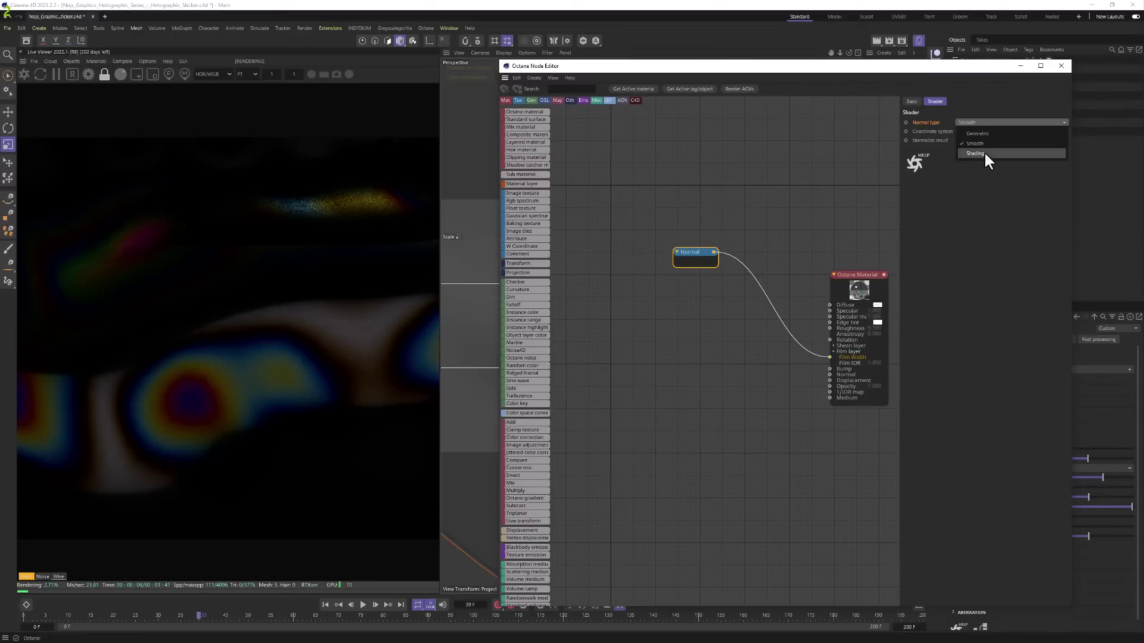
left_click(984, 154)
left_click(973, 122)
left_click(974, 183)
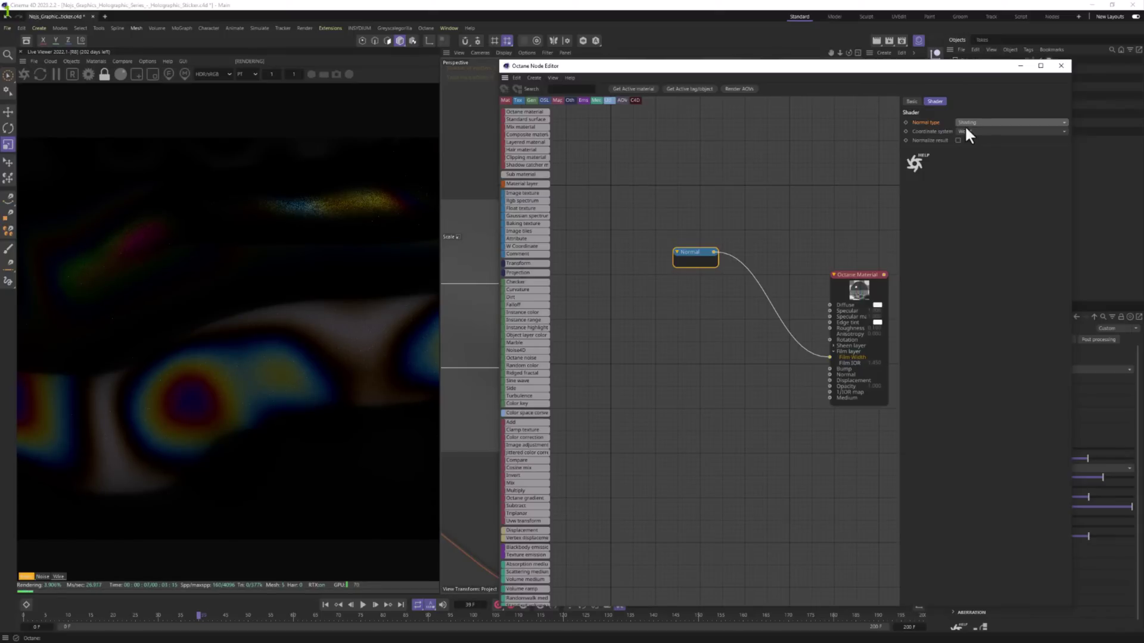
left_click(992, 131)
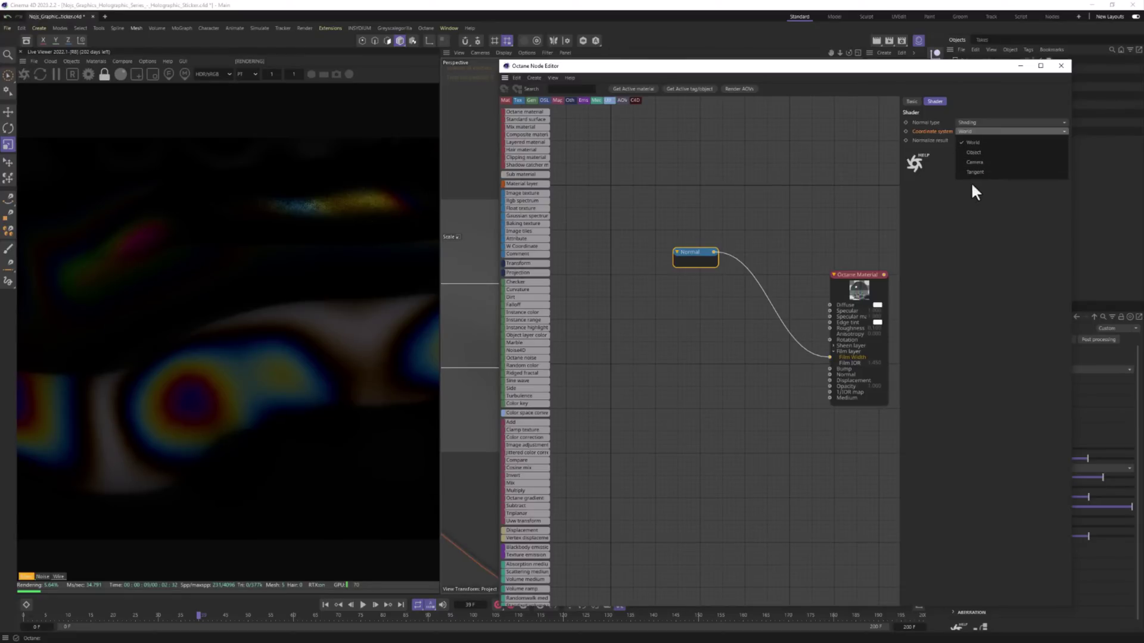
left_click(910, 222)
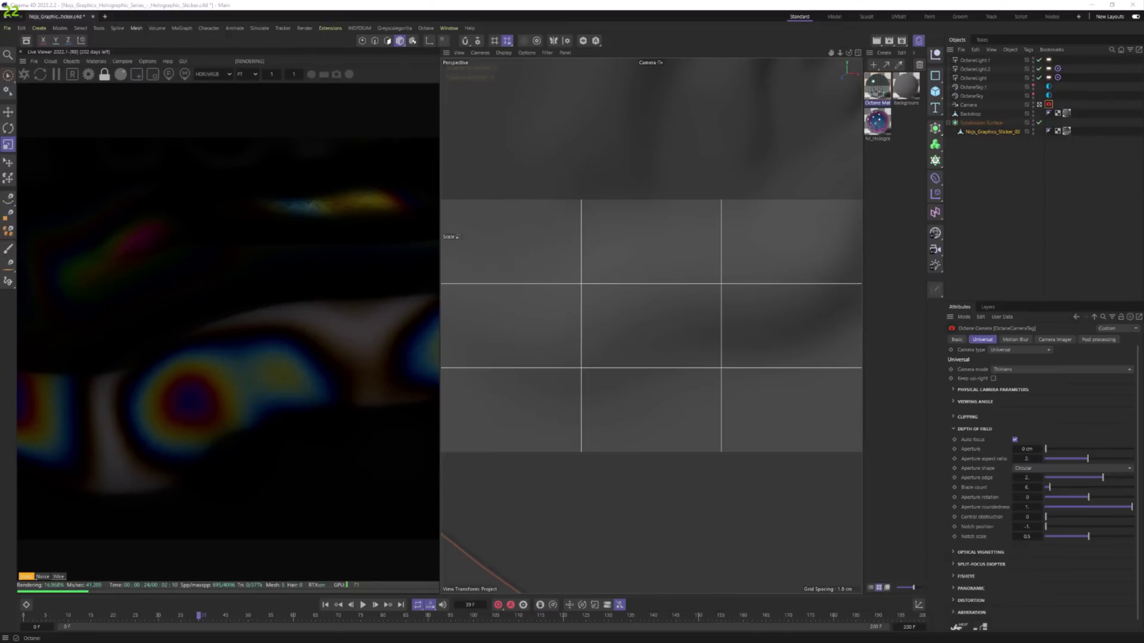
From the Patterns 2 folder in File Explorer, bring the Holographic_Pattern_05 image into the Node Editor as an image texture.
scroll(705, 235, "down", 5)
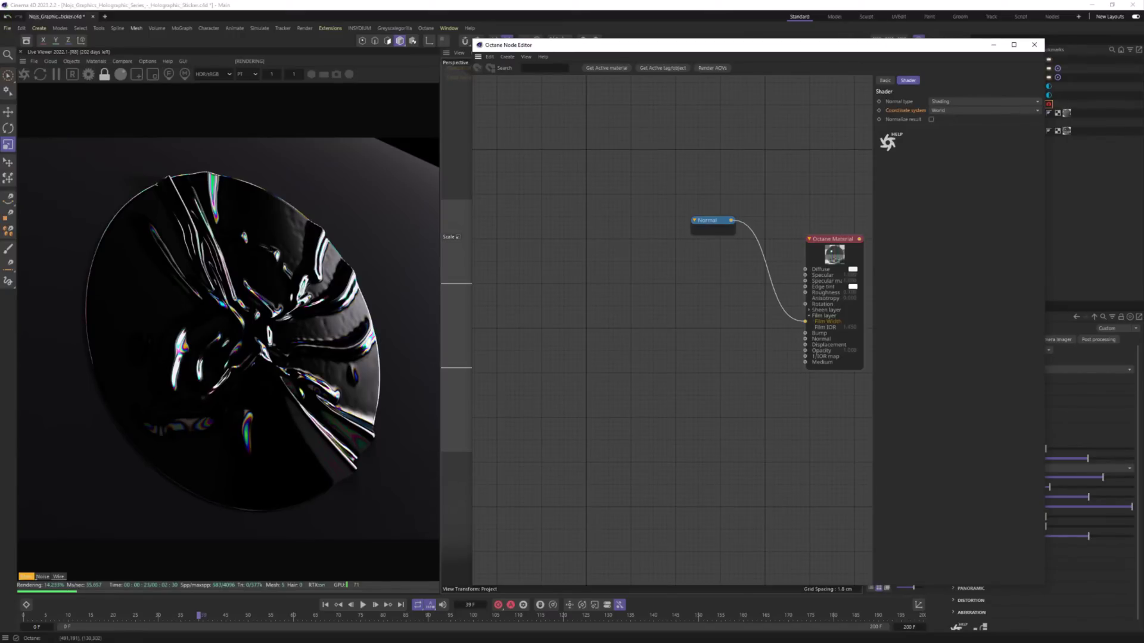
left_click_drag(1143, 161, 271, 151)
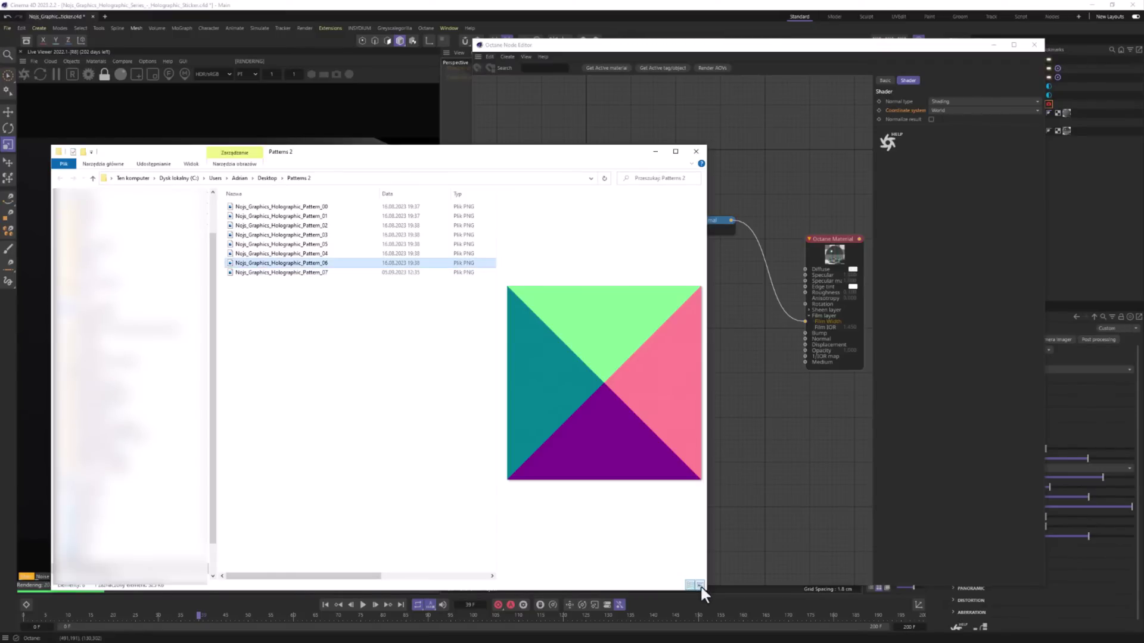
left_click(700, 585)
left_click(472, 230)
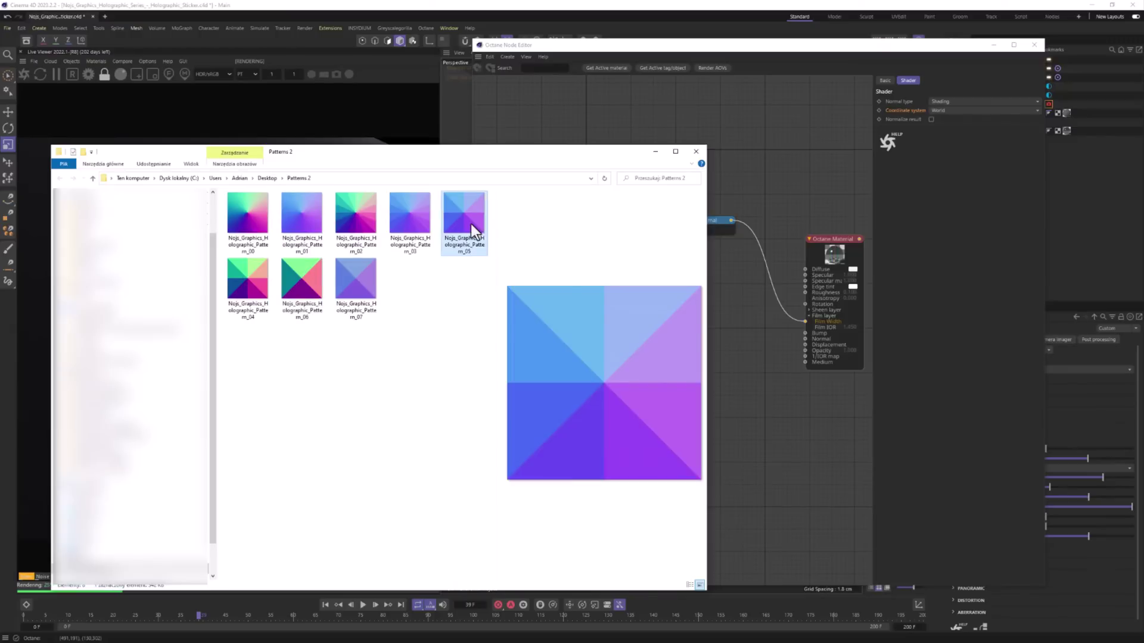
left_click_drag(473, 155, 256, 155)
left_click_drag(256, 217, 572, 281)
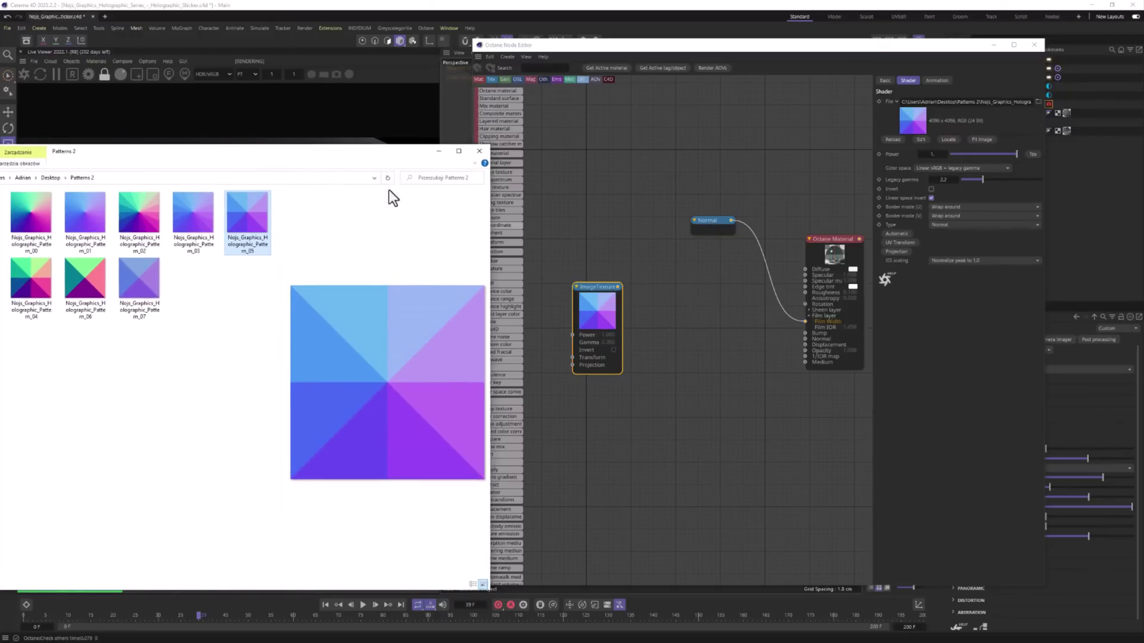
left_click(432, 153)
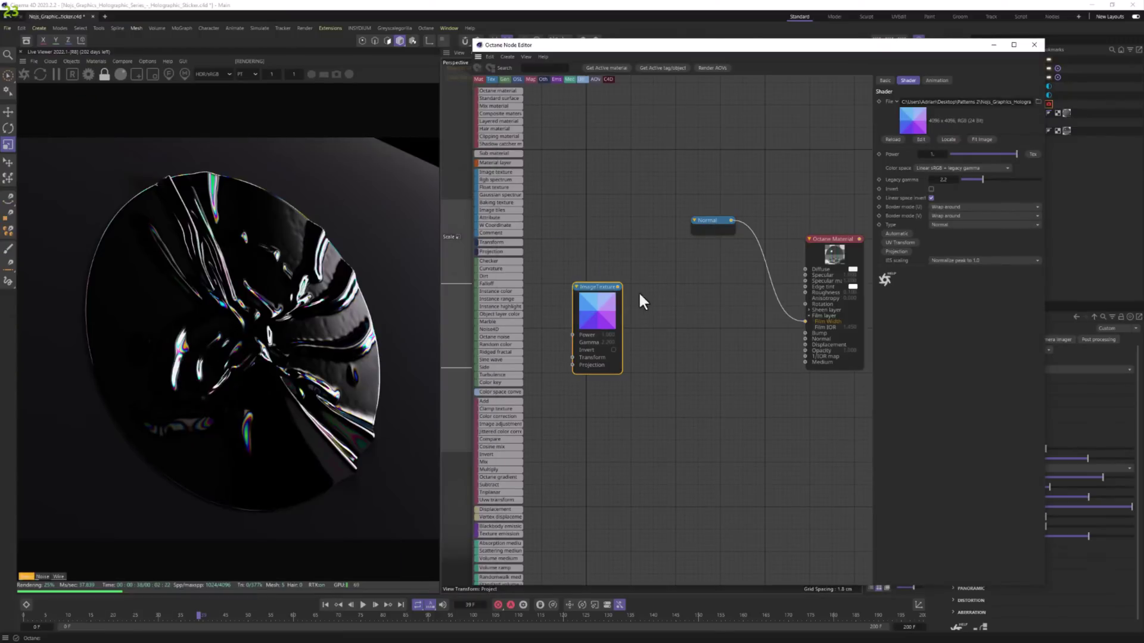
Connect the image texture to the material's Normal input and show the texture alone in solo mode.
left_click_drag(618, 287, 805, 338)
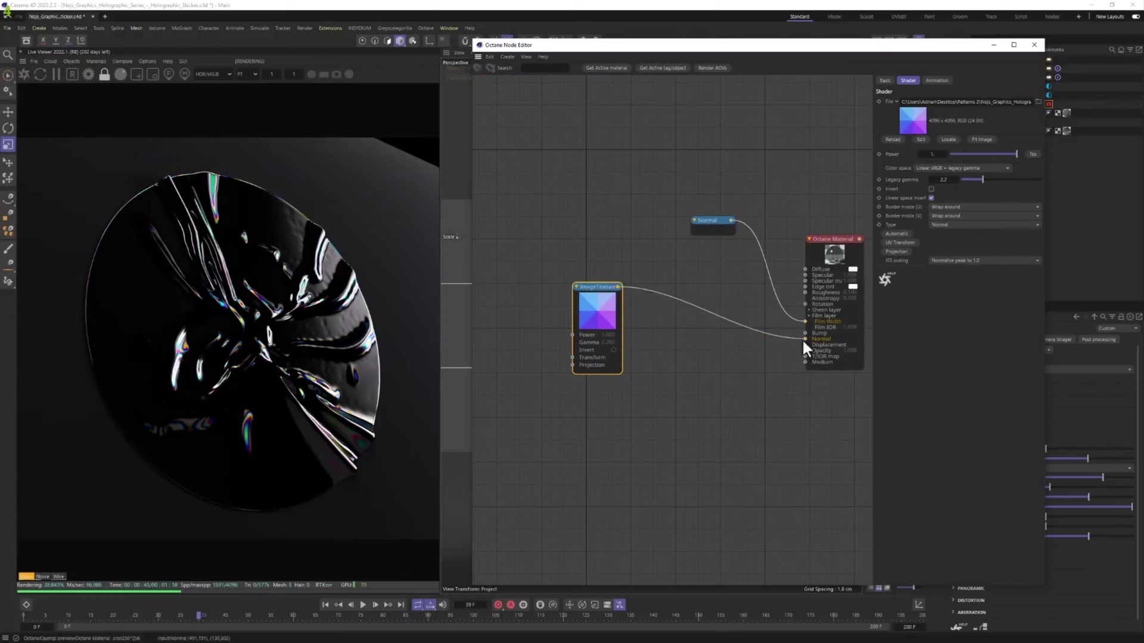
left_click_drag(595, 291, 636, 278)
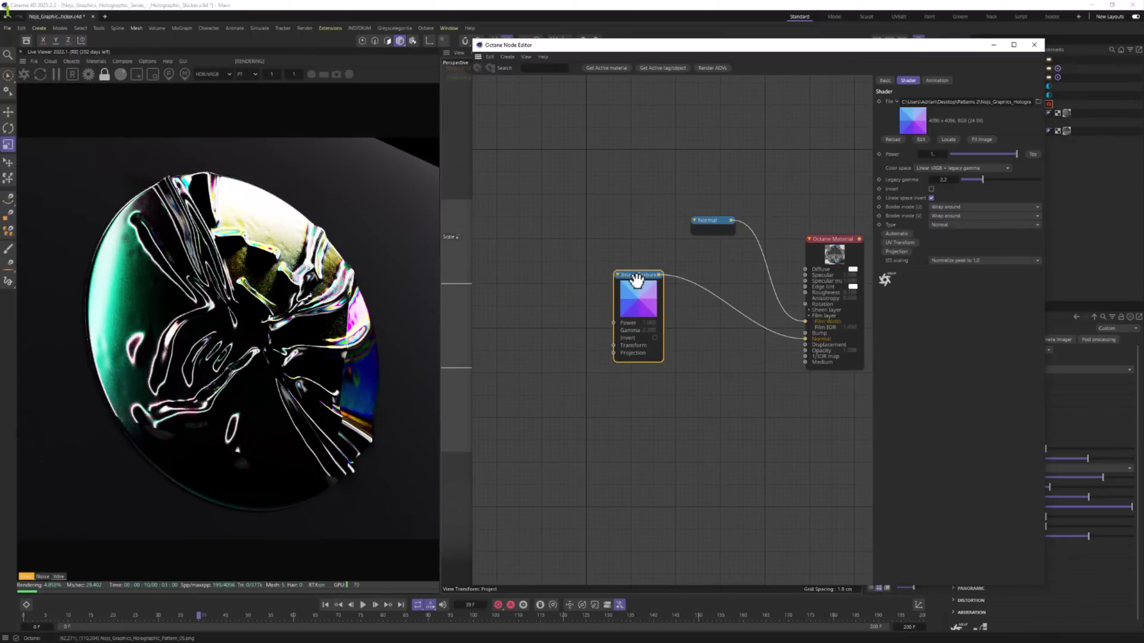
right_click(639, 292)
left_click(653, 315)
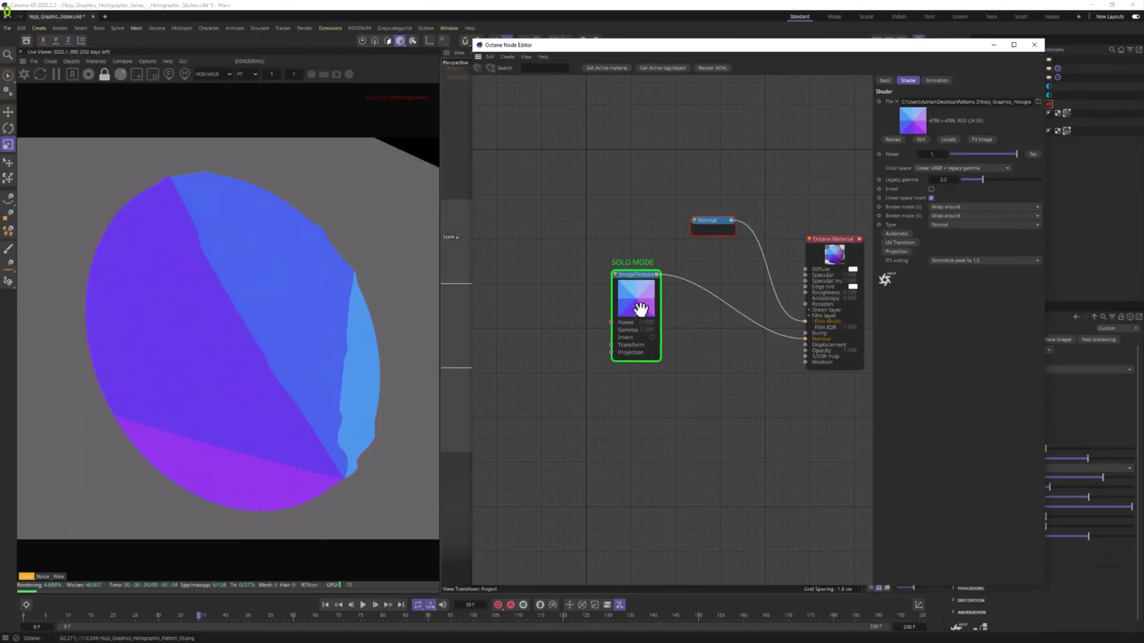
Add a UV Transform node to the image texture and set its scale to 0.00001 with the aspect ratio locked.
left_click(901, 245)
left_click_drag(603, 348, 587, 284)
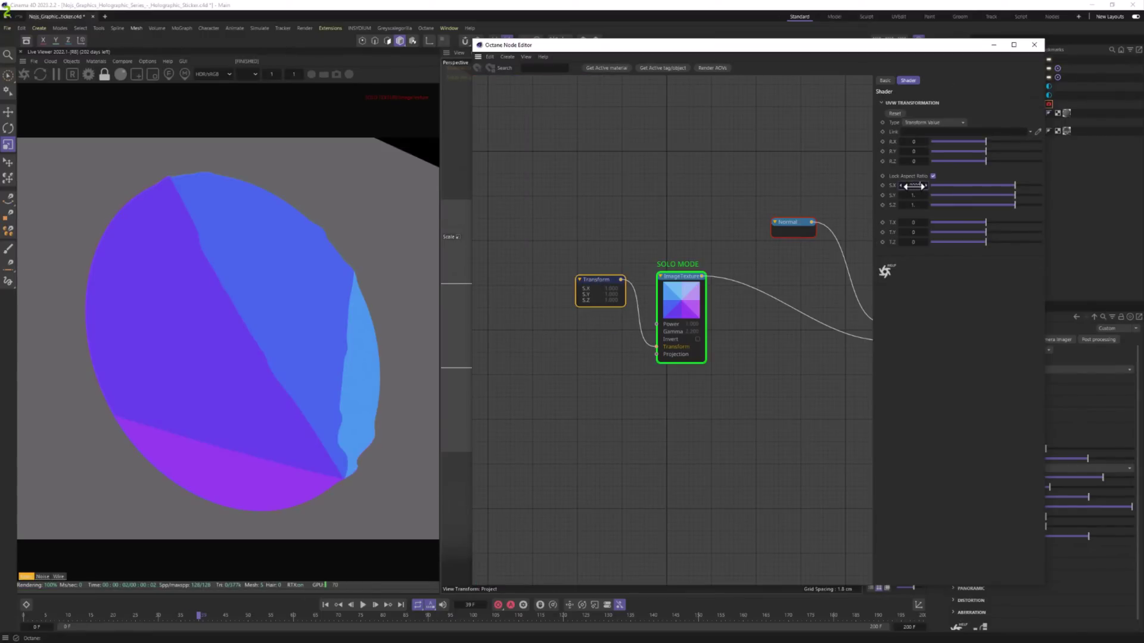
left_click(913, 185)
key("Return")
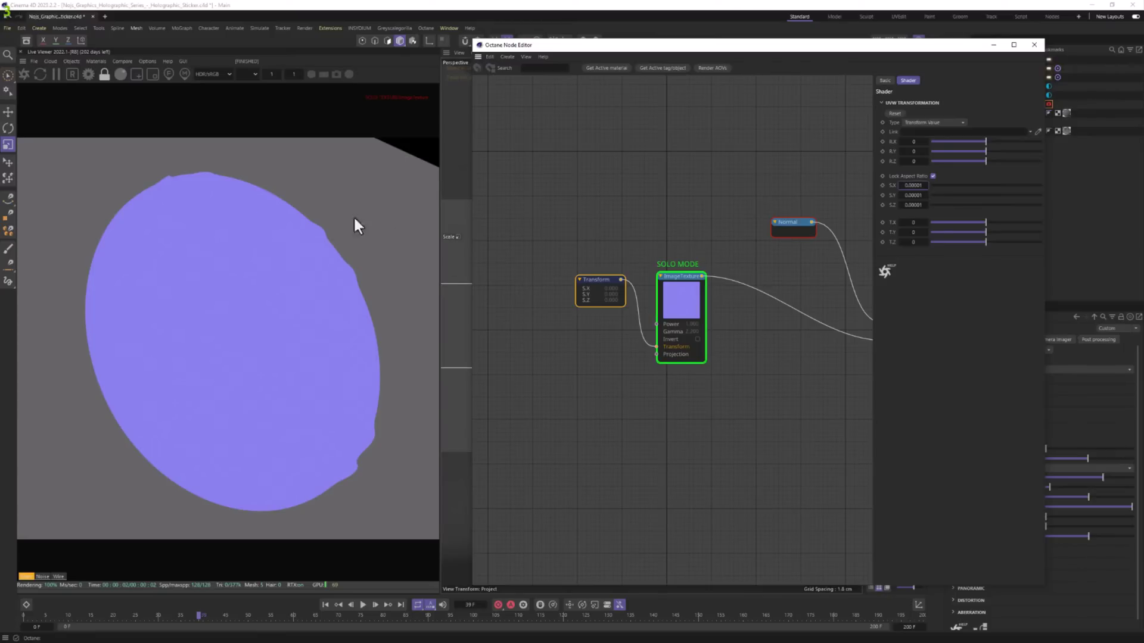
Disable solo mode on the image texture node.
right_click(695, 311)
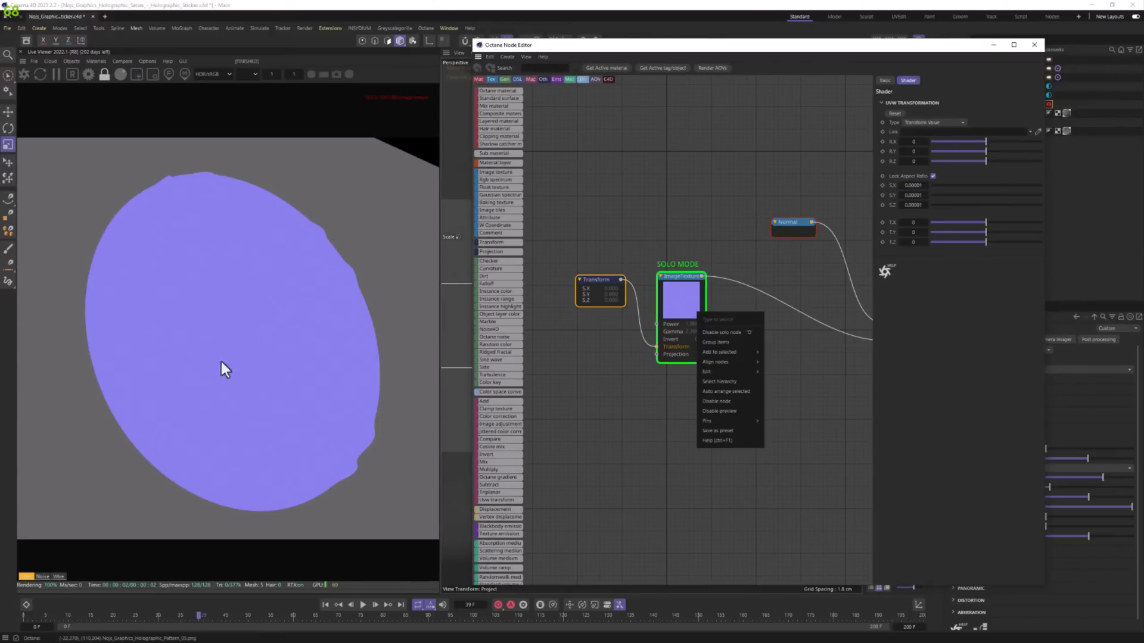
right_click(660, 299)
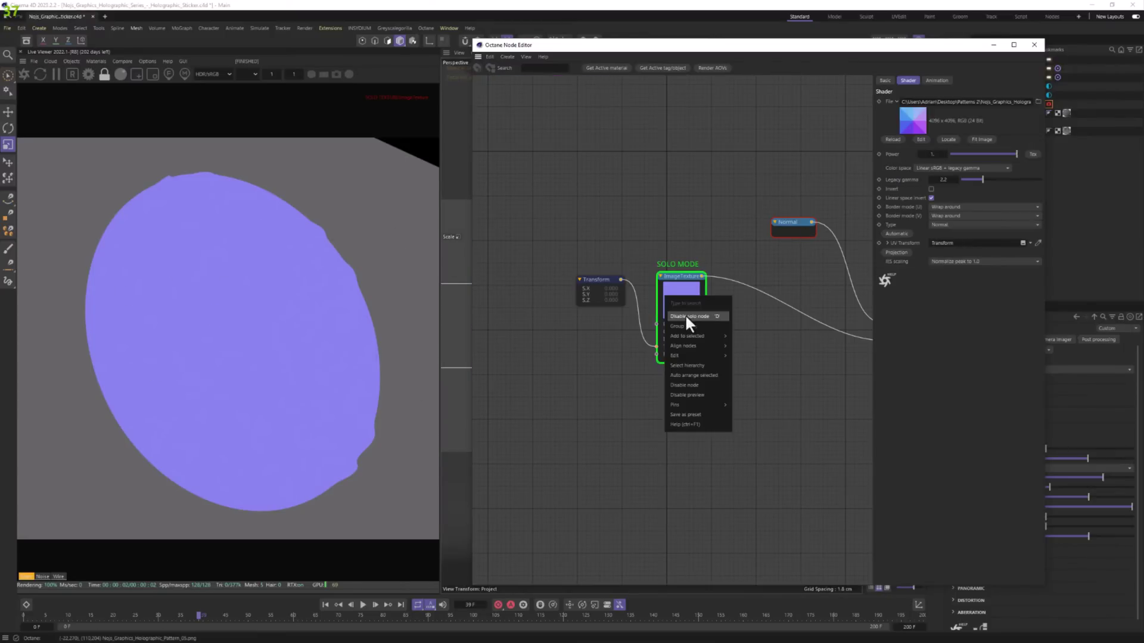
left_click(685, 316)
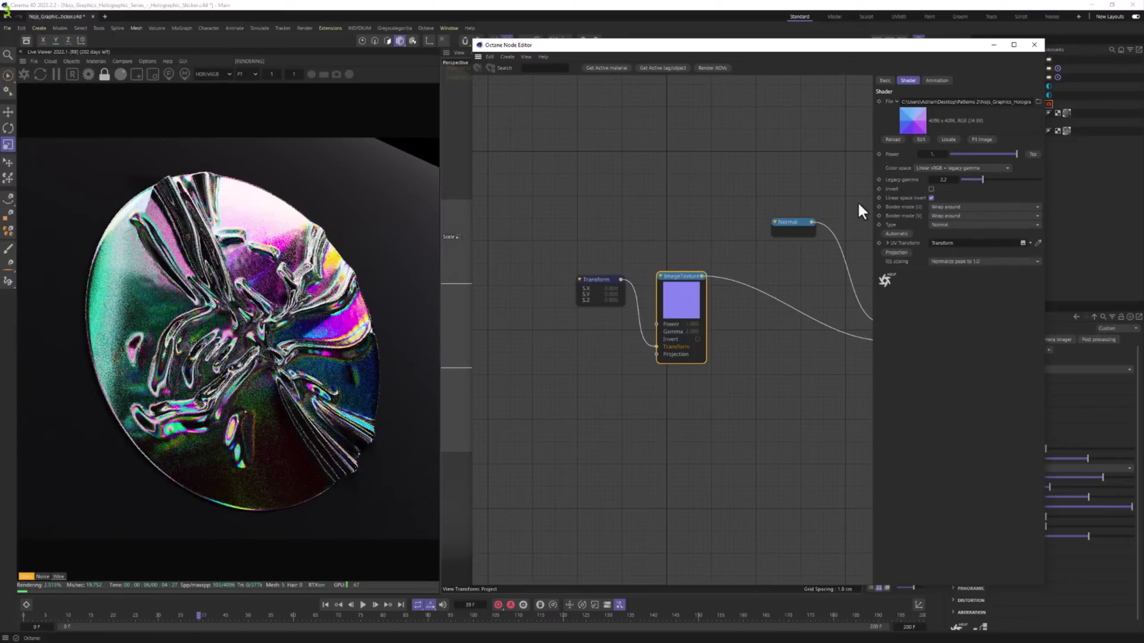
Set the image texture's color space to Non-color data.
left_click(929, 168)
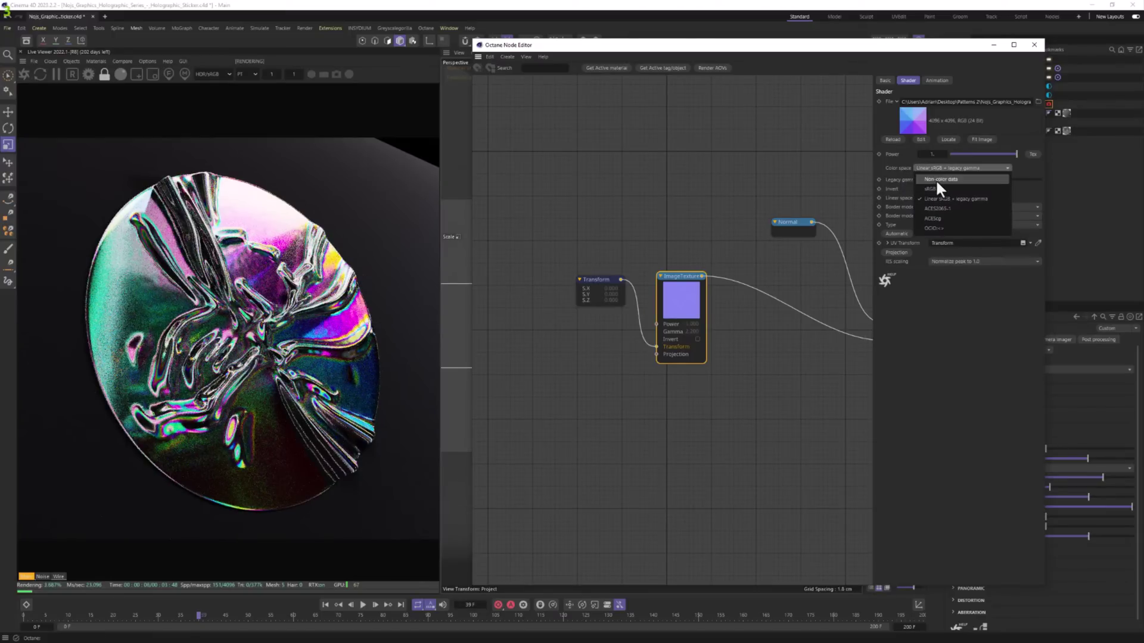
left_click(937, 180)
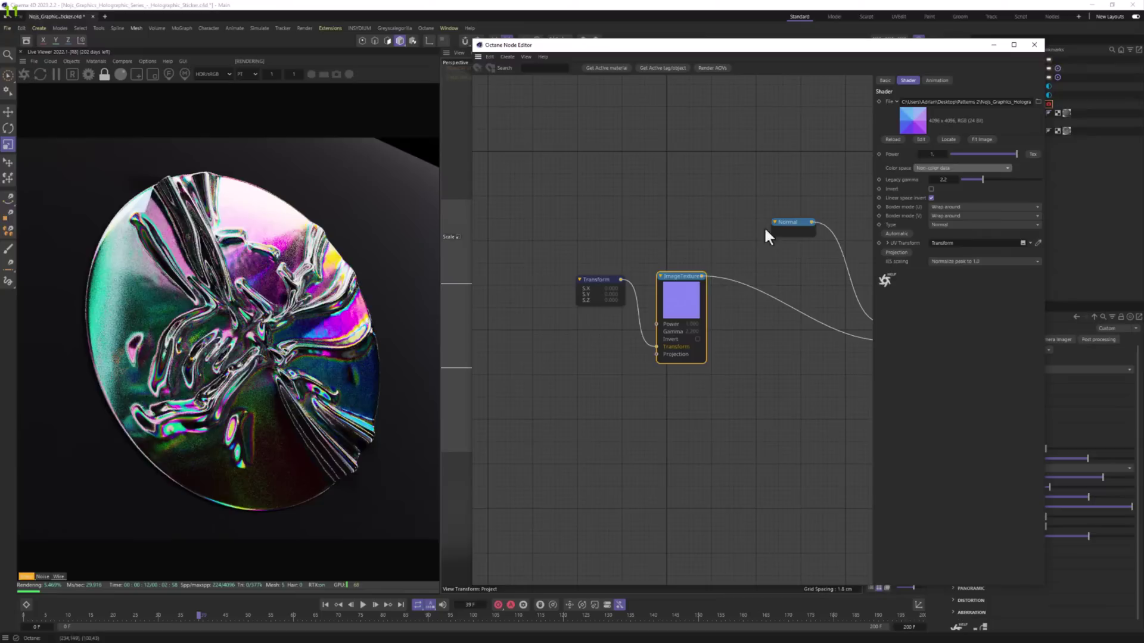
left_click(946, 168)
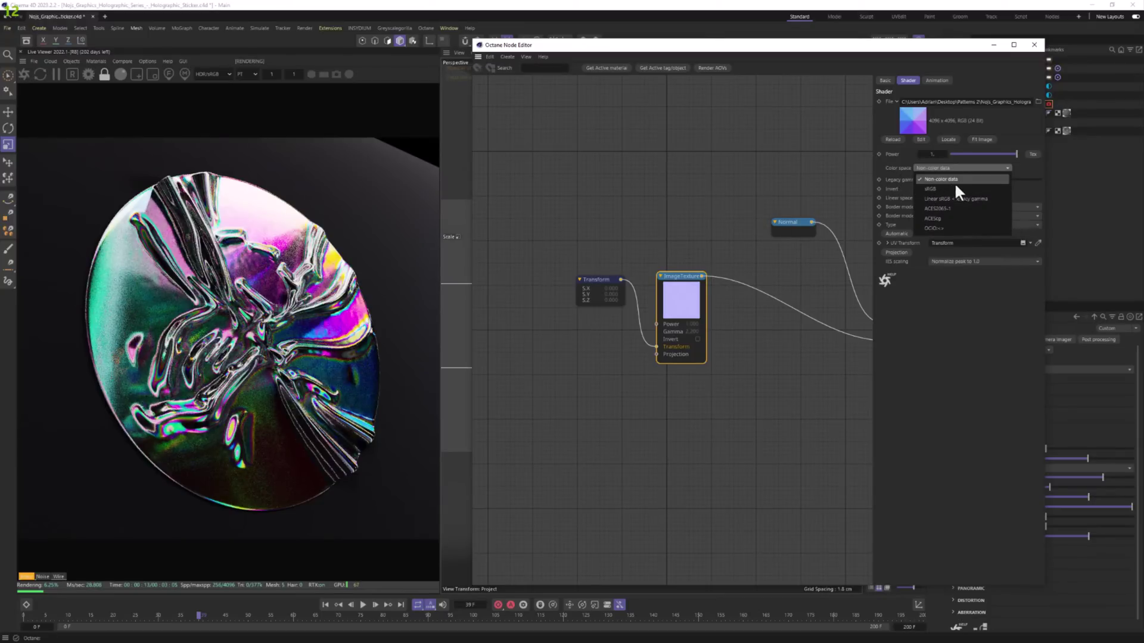
left_click(717, 191)
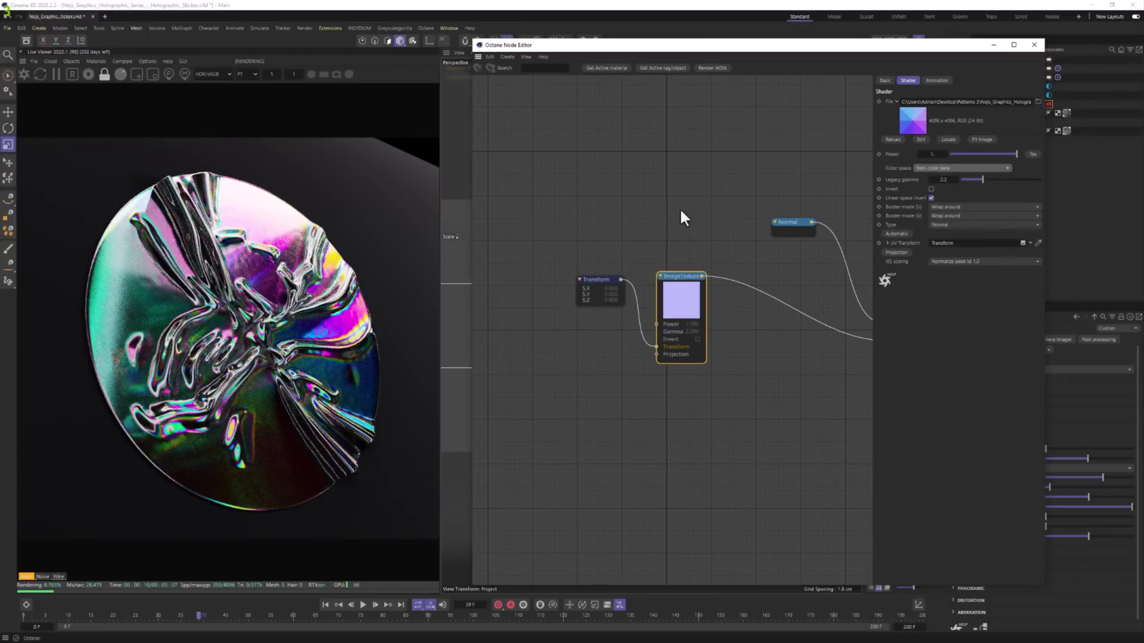
Set the Octane material's roughness to 0.2.
left_click(951, 93)
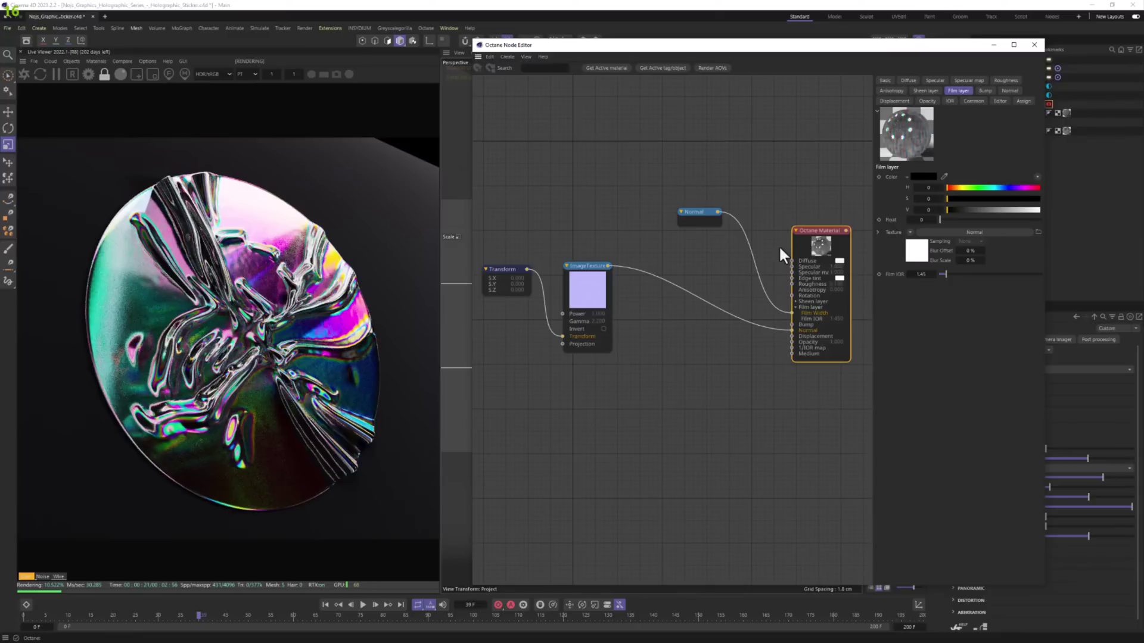
mouse_move(813, 250)
left_mouse_down()
mouse_move(793, 222)
mouse_move(803, 254)
left_mouse_up()
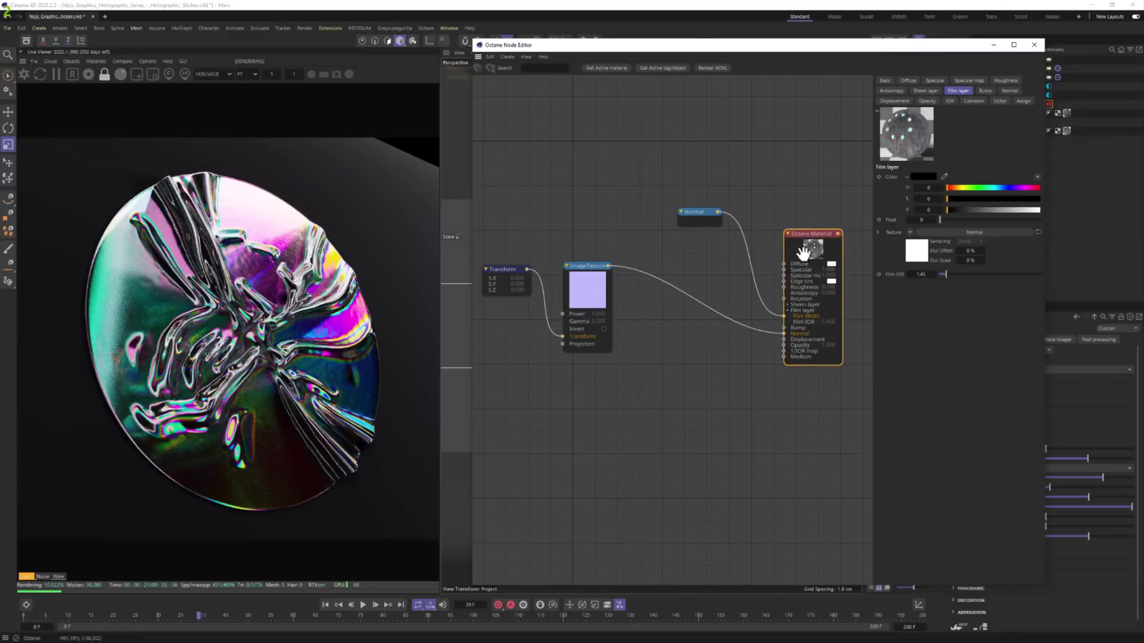
left_click(1006, 81)
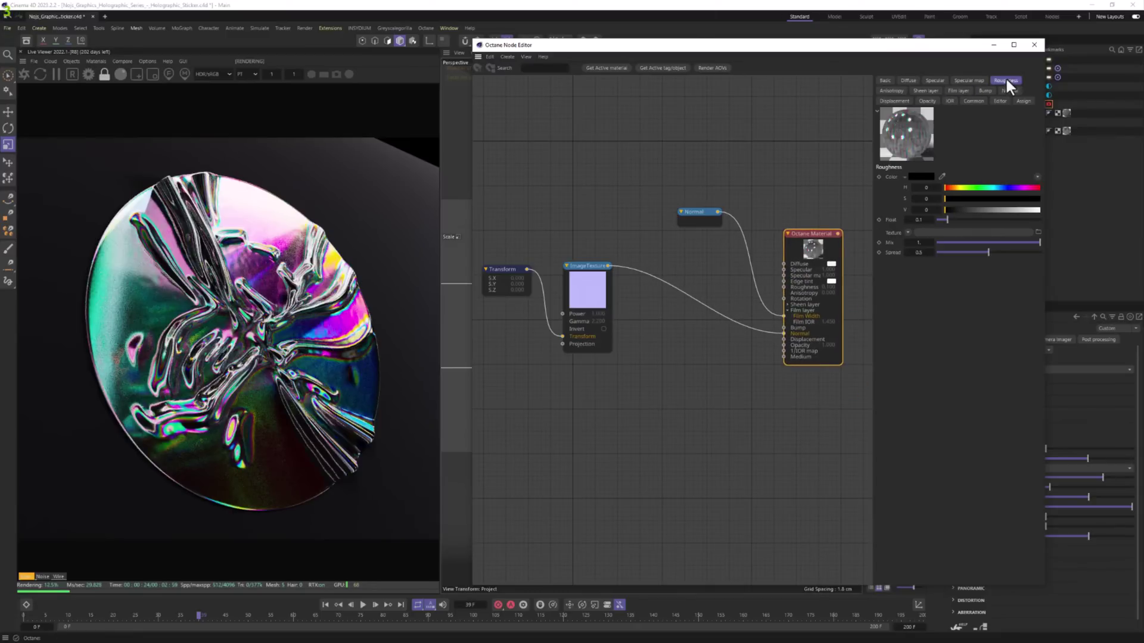
left_click(963, 219)
left_click(919, 221)
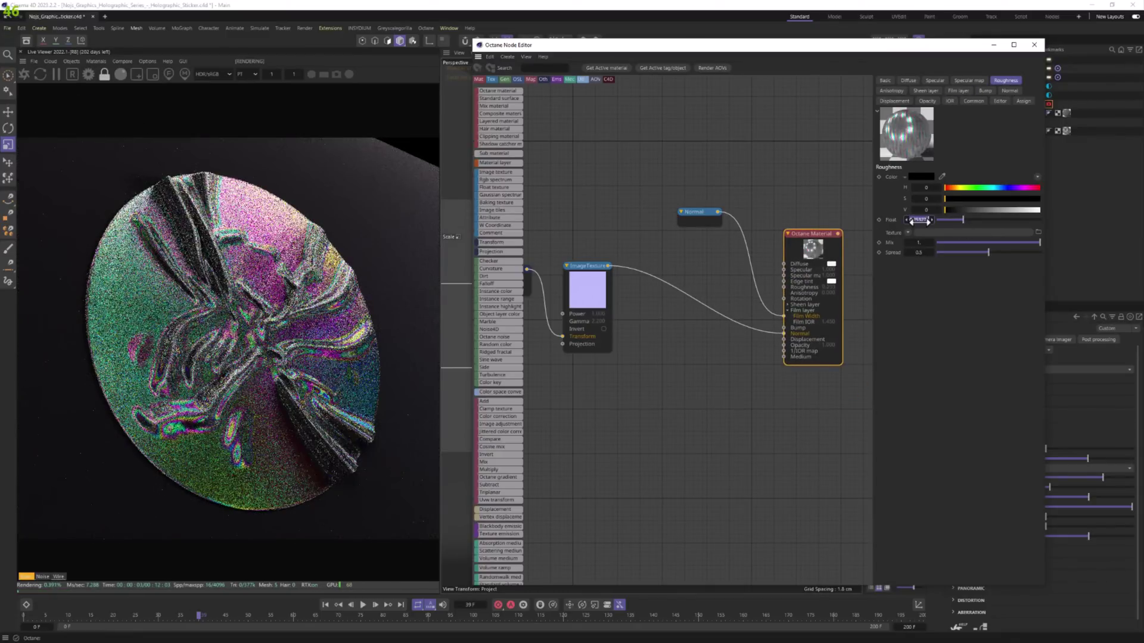
type("0.2")
key("Return")
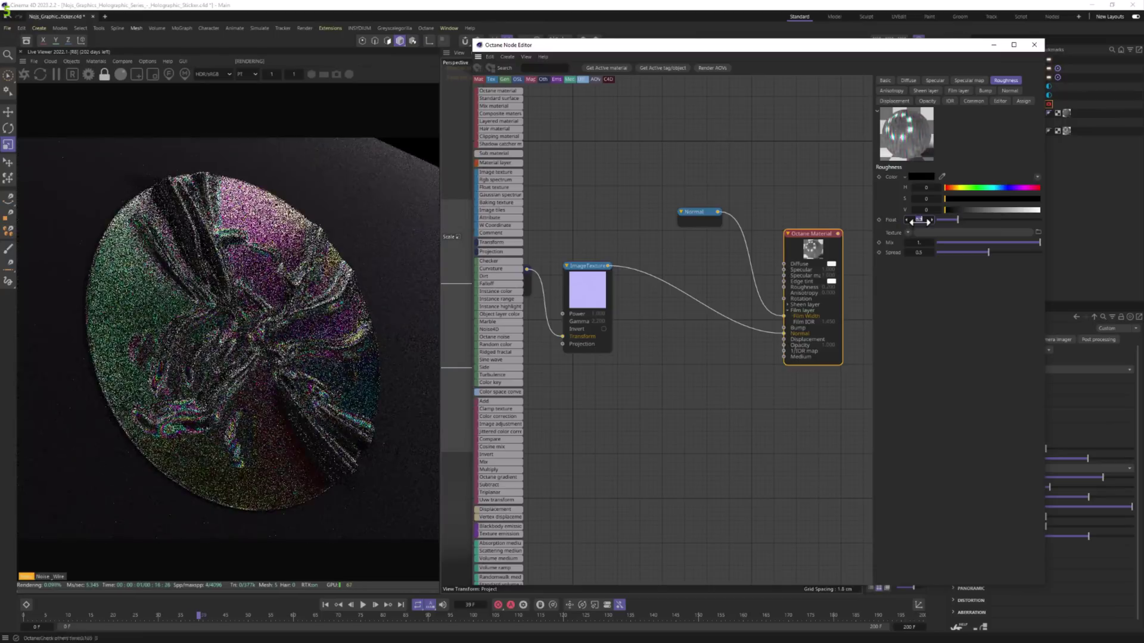
Preview a render region over the sticker's lower part and set the Normal node's coordinate system to Tangent.
left_click(137, 75)
left_click_drag(197, 346, 390, 521)
left_click(709, 220)
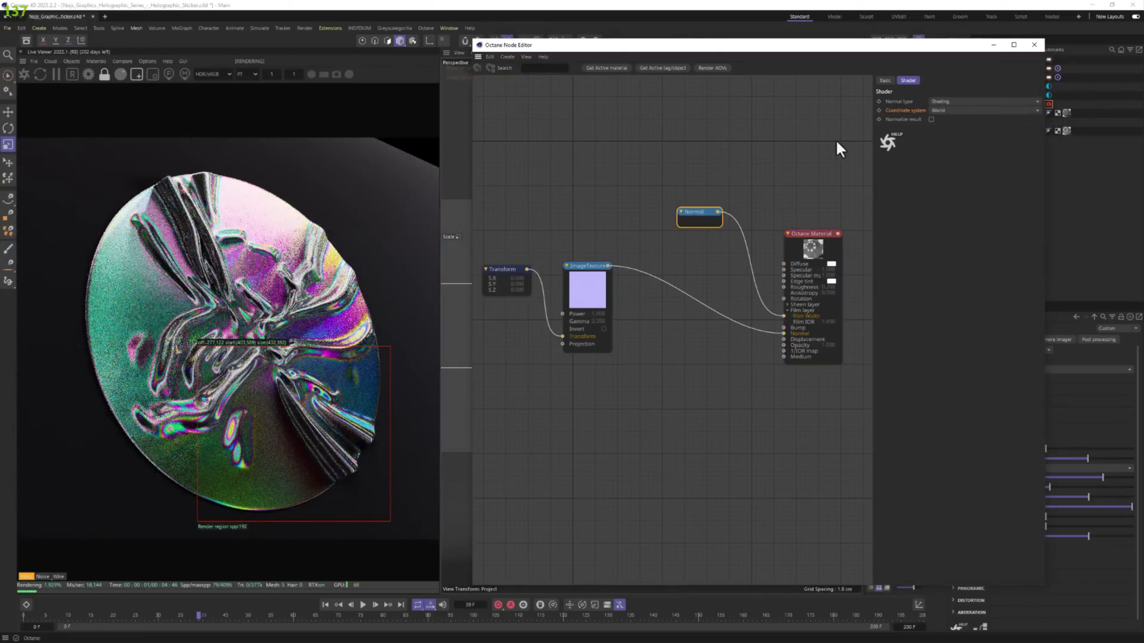
left_click(949, 109)
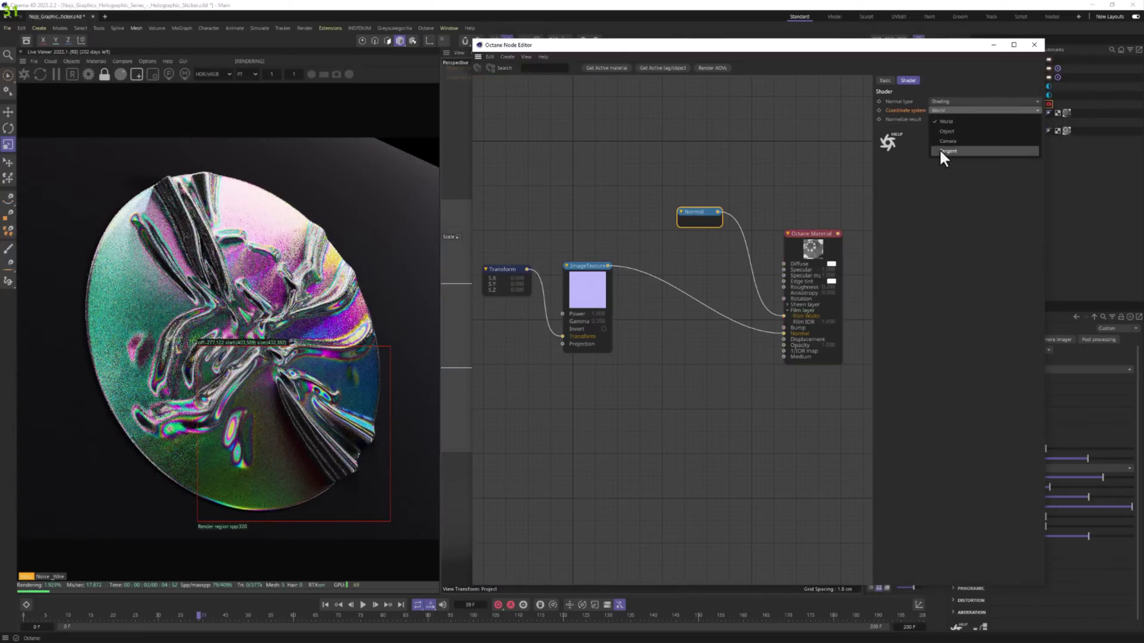
left_click(939, 148)
left_click(136, 74)
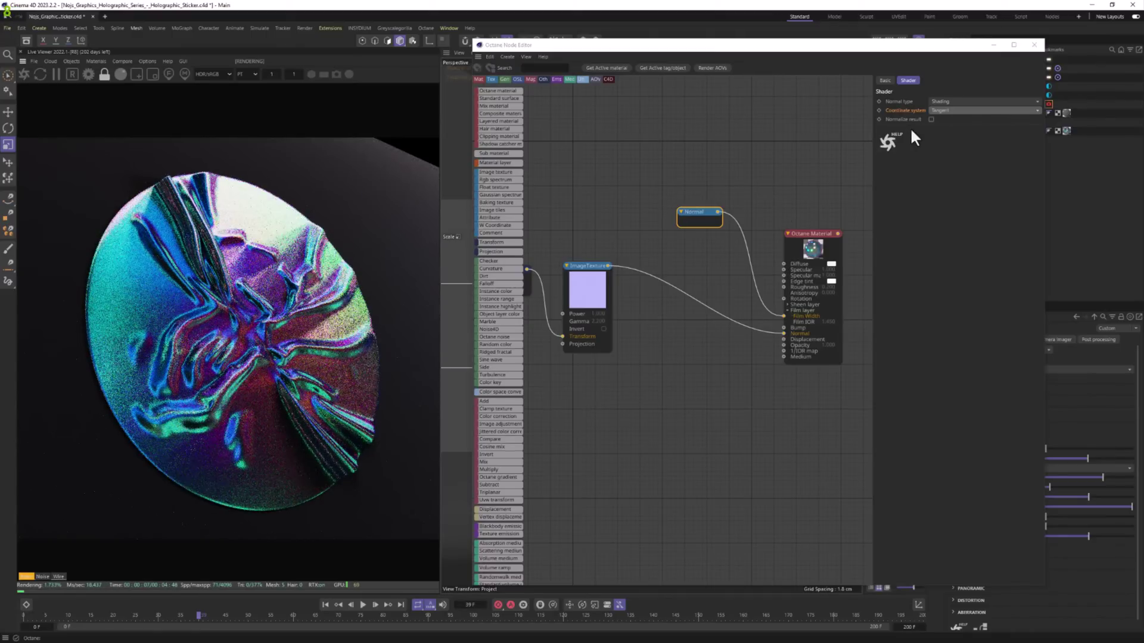
Set the material's film layer IOR to 2.
left_click(812, 234)
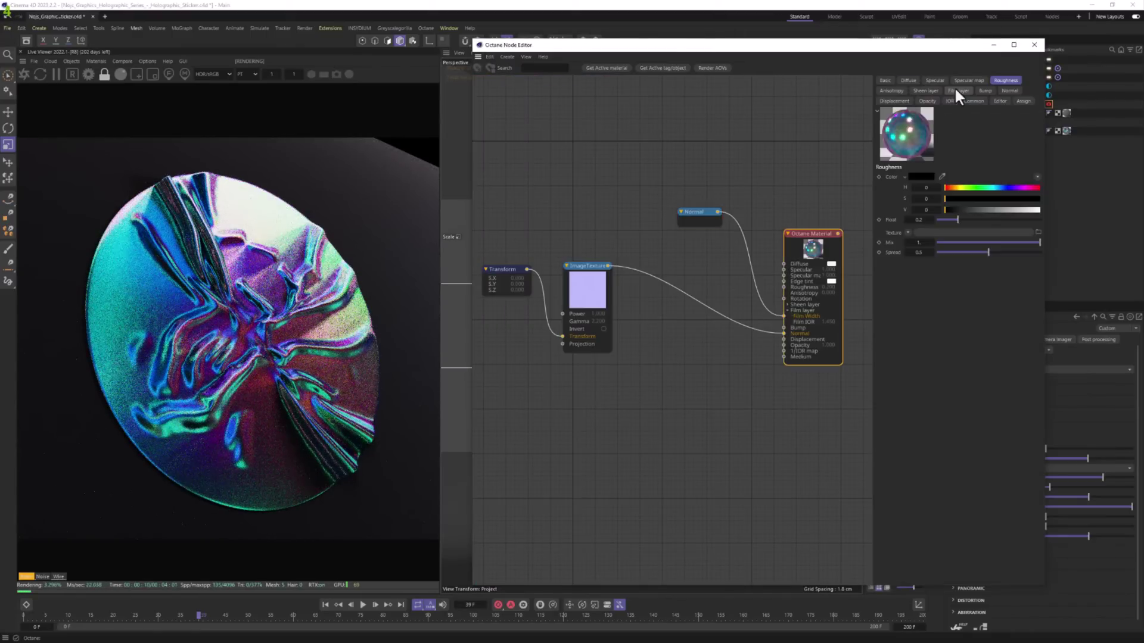
left_click(955, 89)
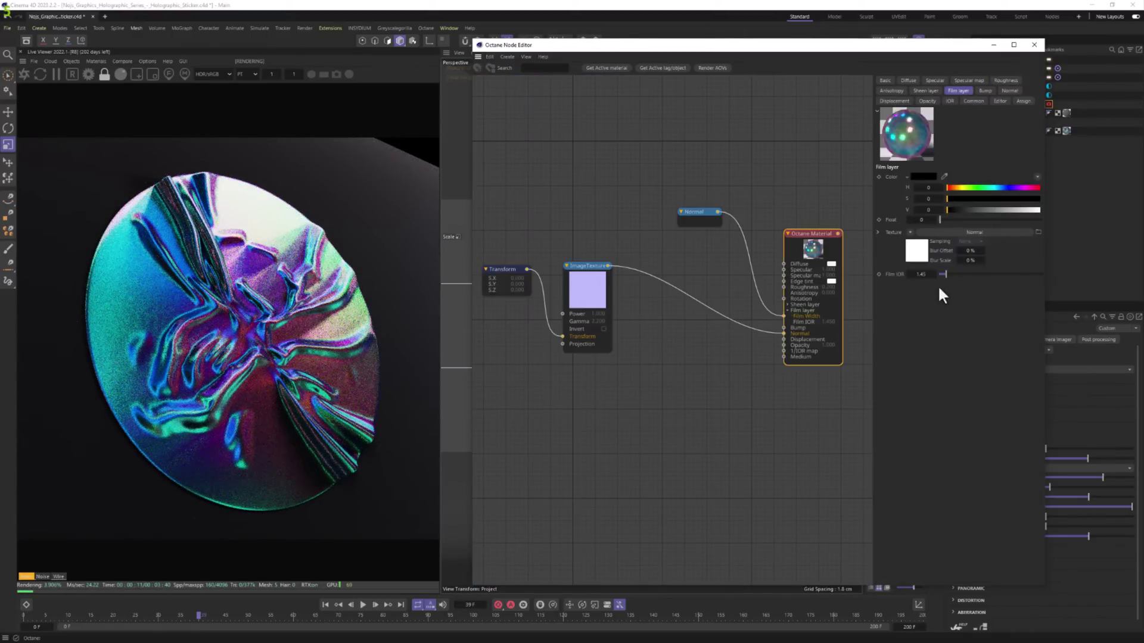
left_click_drag(938, 273, 921, 275)
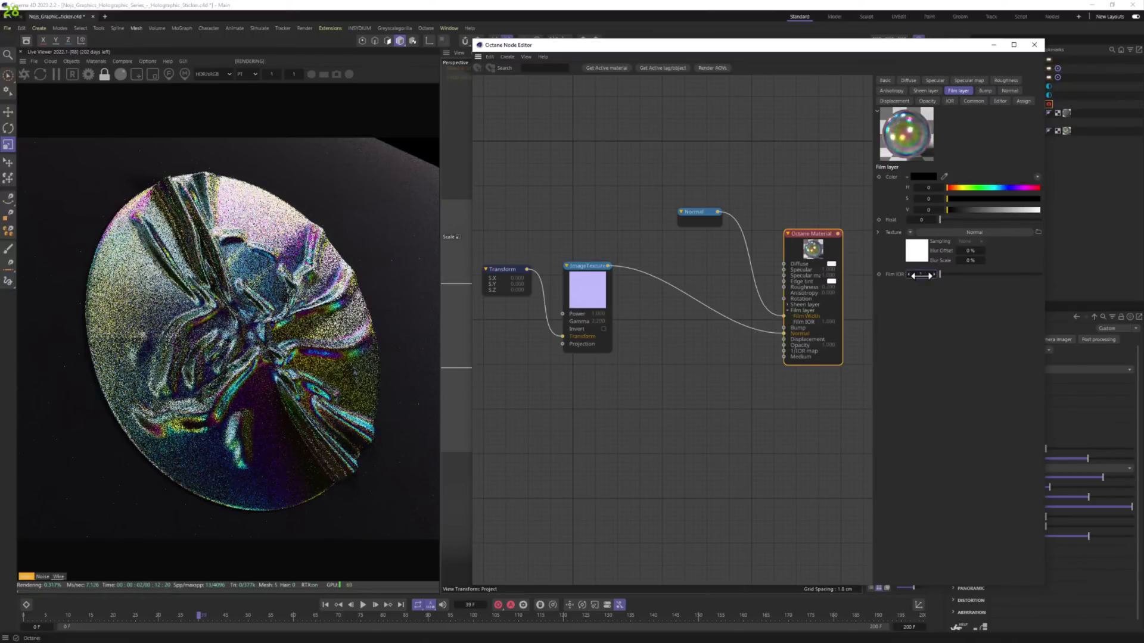
double_click(921, 275)
type("2")
key("Return")
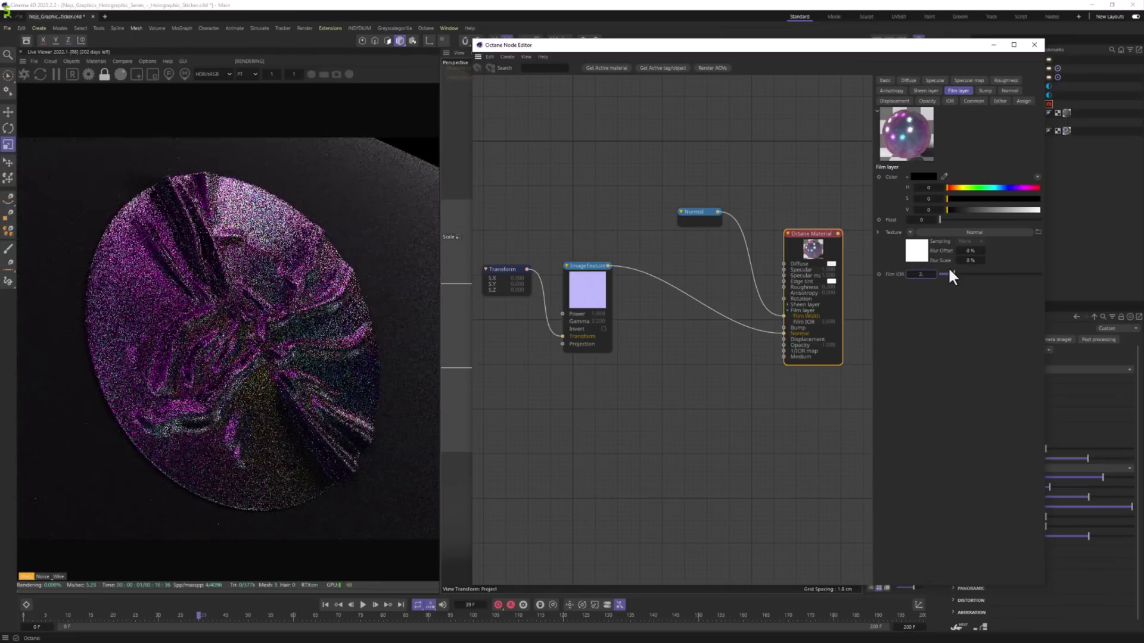
Set the film IOR to 1.5.
left_click_drag(948, 272, 946, 274)
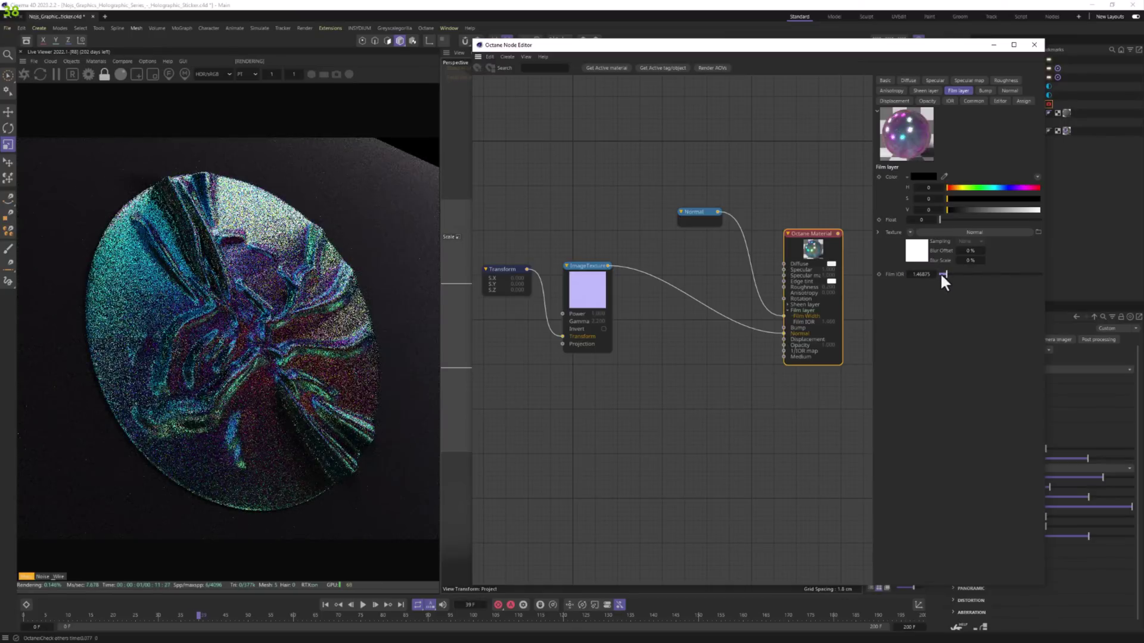
double_click(926, 275)
type("1.5")
key("Return")
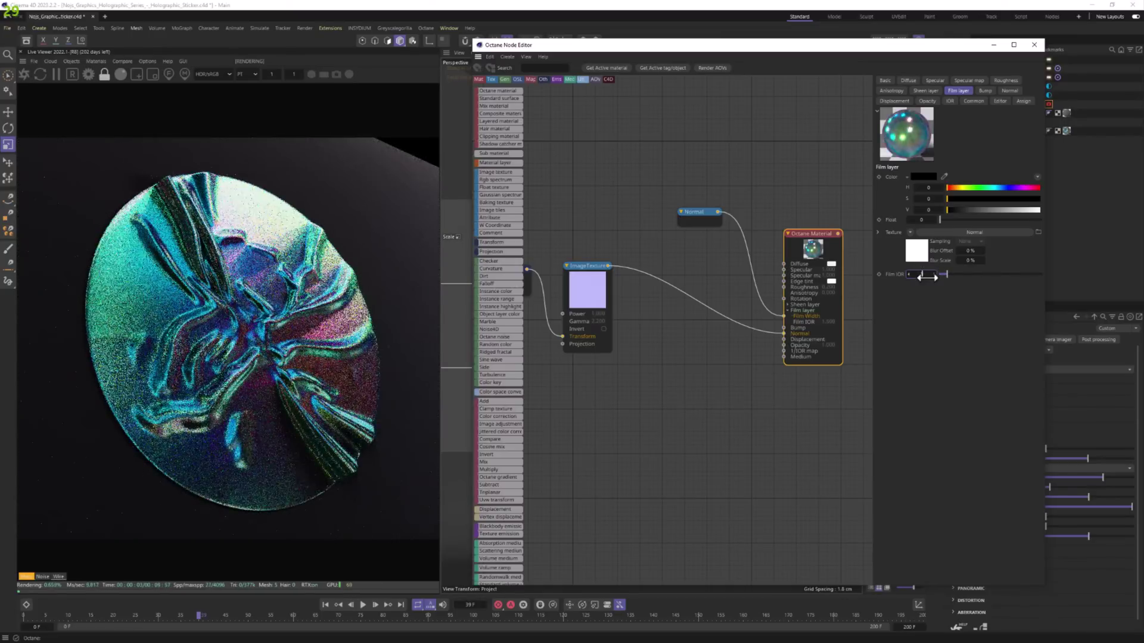
Lower the film layer's IOR to 1.
double_click(926, 275)
type("1.2")
key("BackSpace")
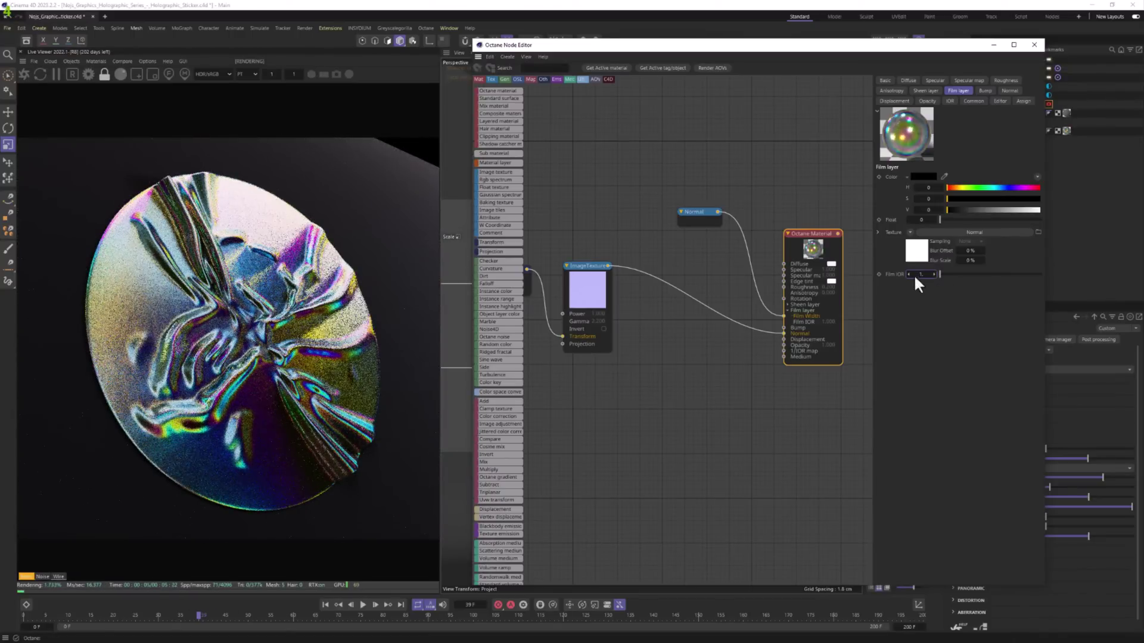
Set the Octane material's roughness to 0.1.
middle_click_drag(746, 197, 749, 159)
left_click(1006, 80)
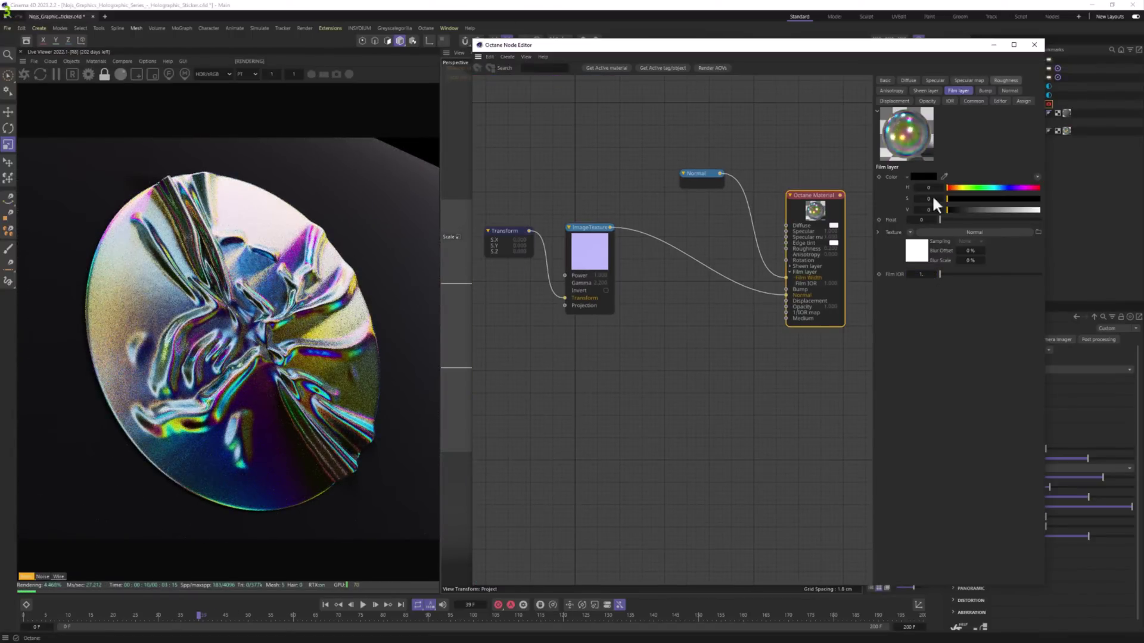
double_click(918, 220)
left_click_drag(917, 219, 909, 219)
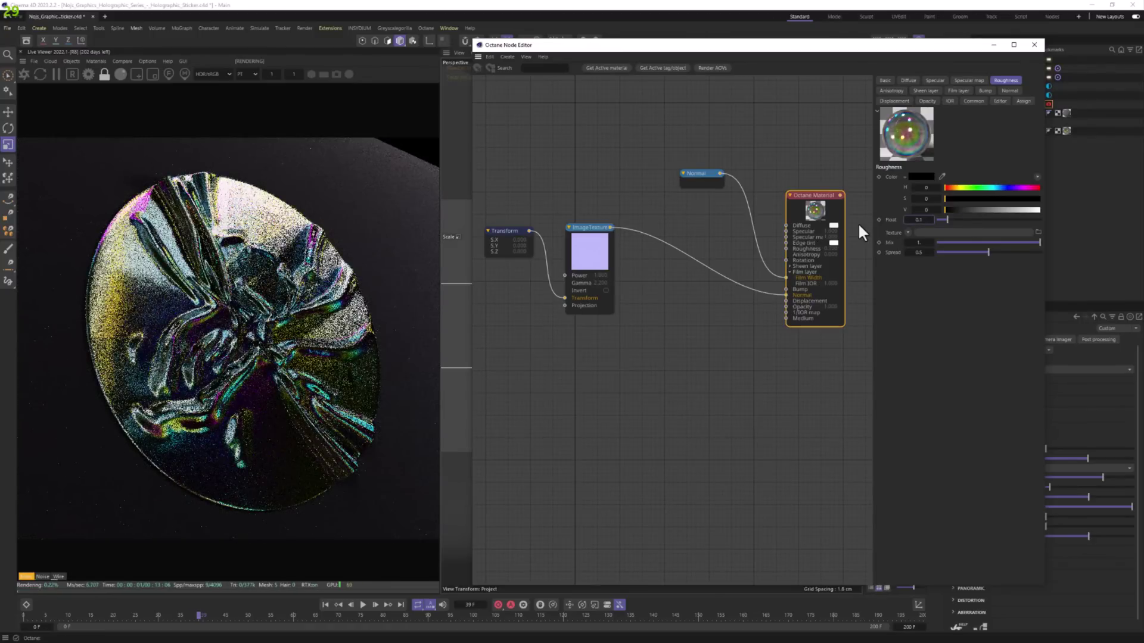
Add an Octane noise node below the image texture and connect it to the material's Bump input.
double_click(682, 342)
type("NOISE")
key("Down")
key("Down")
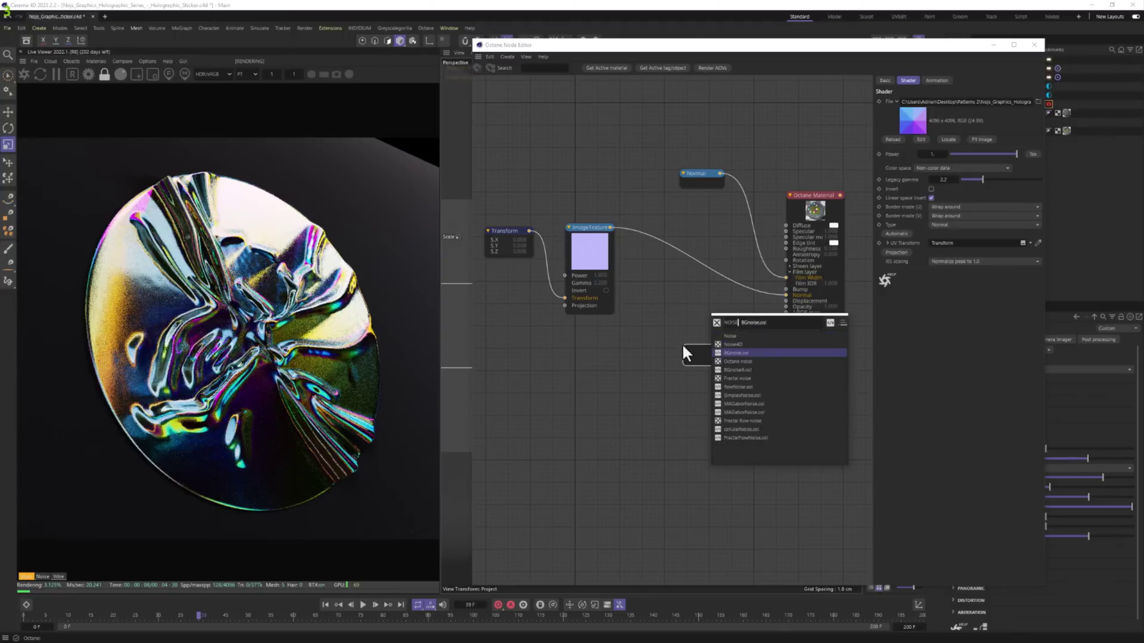
key("Down")
key("Return")
left_click_drag(691, 395, 535, 391)
left_click_drag(573, 340, 788, 290)
Zoom the camera in on the sticker and limit the live render to a region over its upper-left part.
left_click_drag(611, 47, 1140, 110)
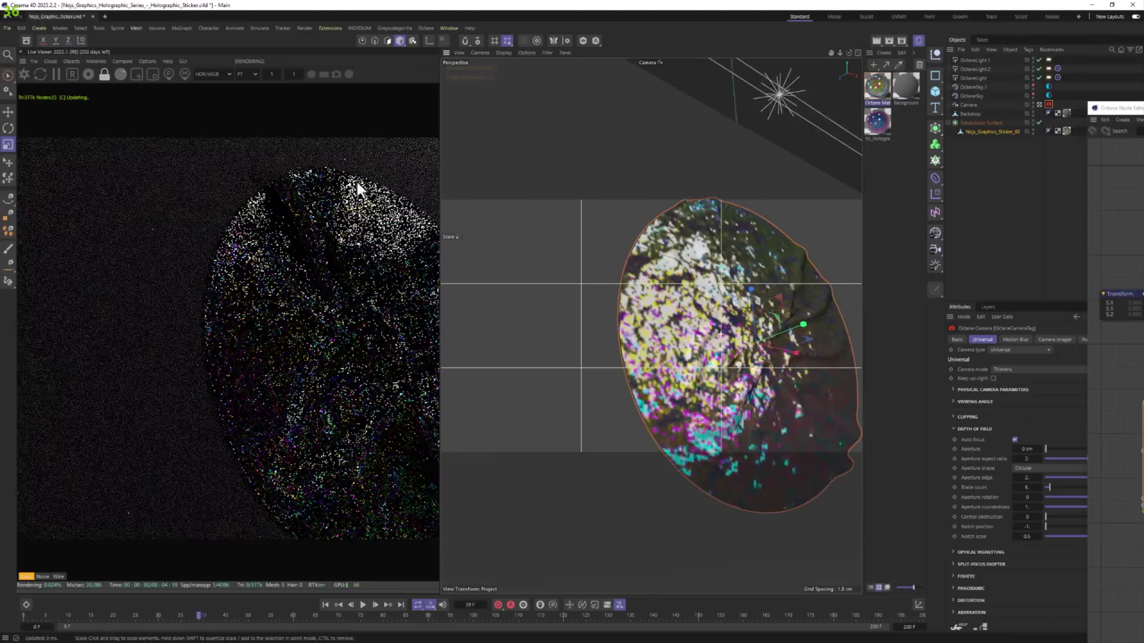
scroll(358, 189, "up", 2)
left_click(137, 75)
left_click_drag(182, 238, 344, 381)
left_click_drag(144, 225, 345, 425)
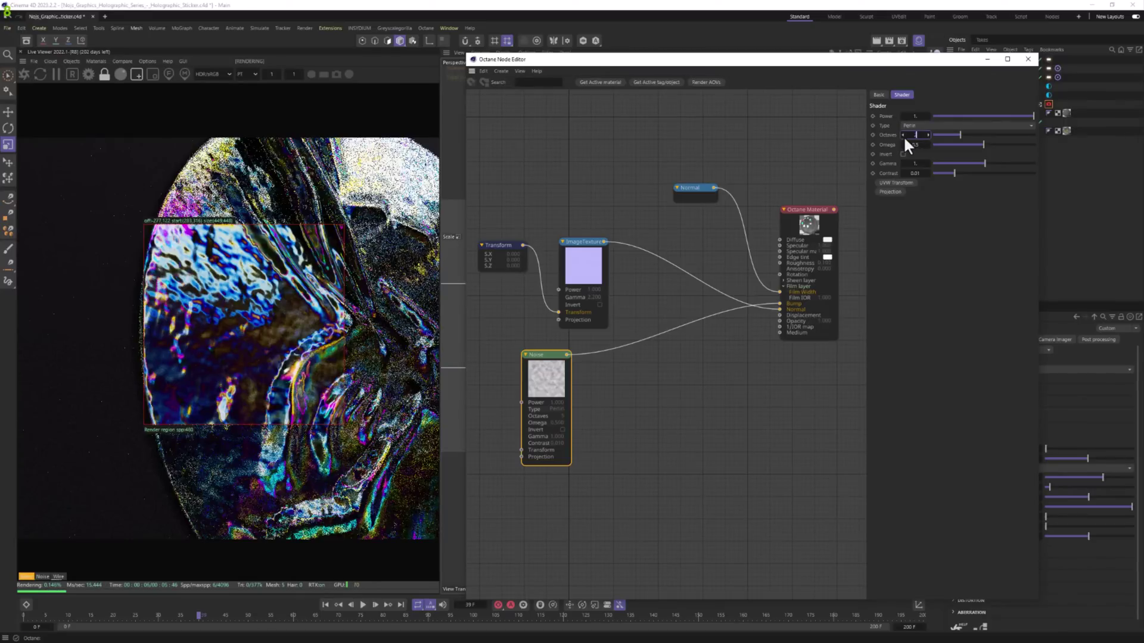
Set the noise's octaves to 2 and add a UVW transform with its locked scale reduced to about 0.1.
key("Return")
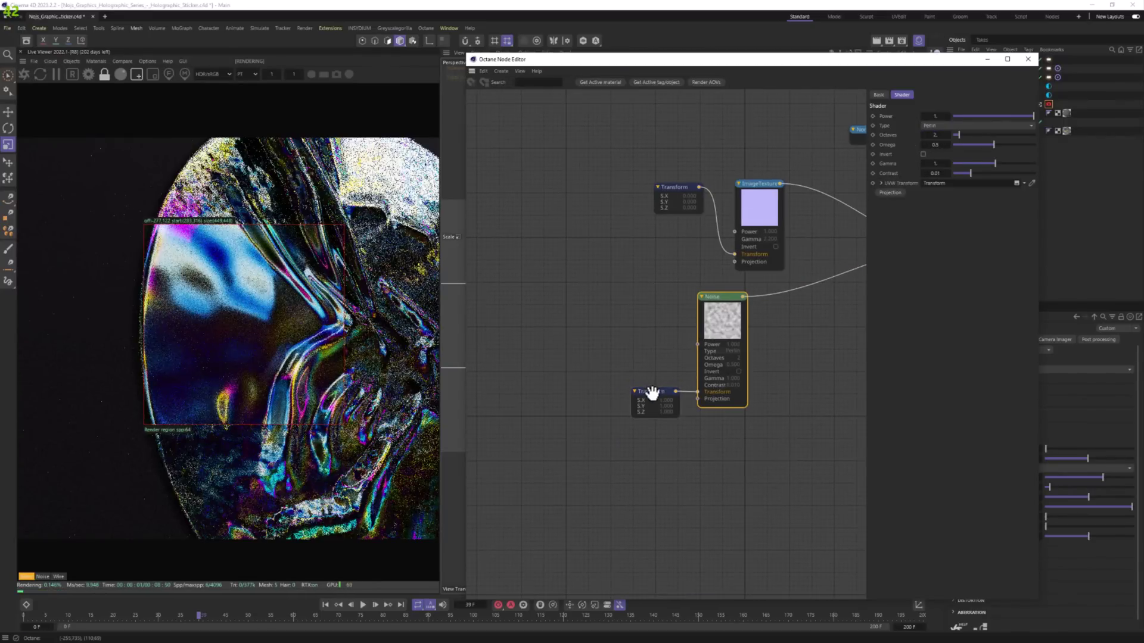
left_click(653, 394)
left_click_drag(984, 201, 979, 203)
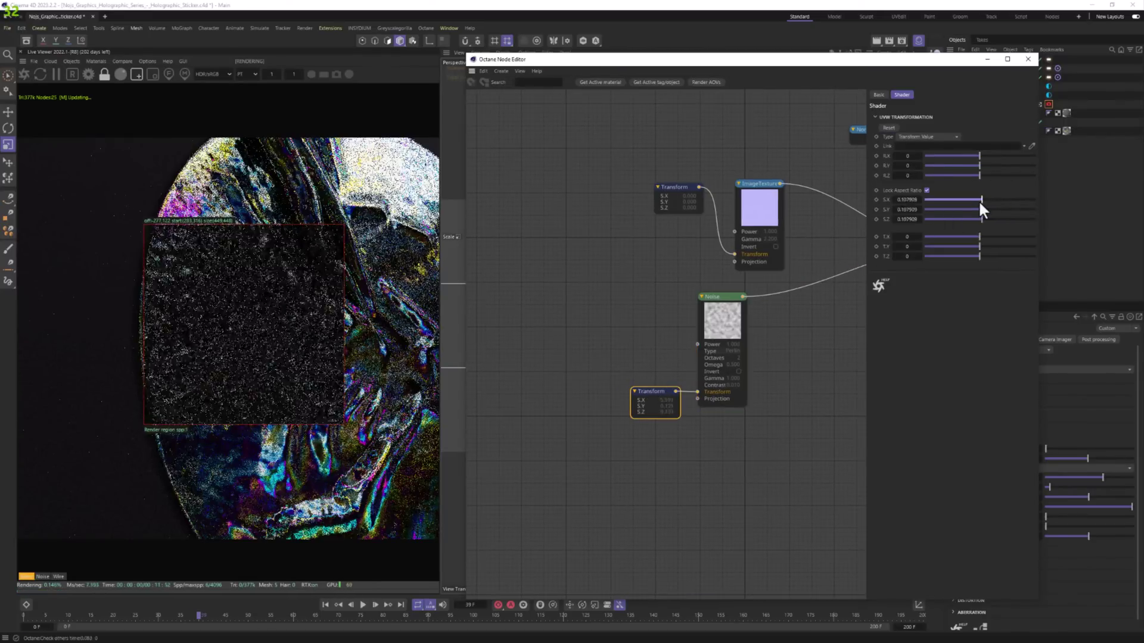
Reduce the noise transform's locked scale to about 0.0114 while viewing the noise node in solo mode.
left_click(741, 331)
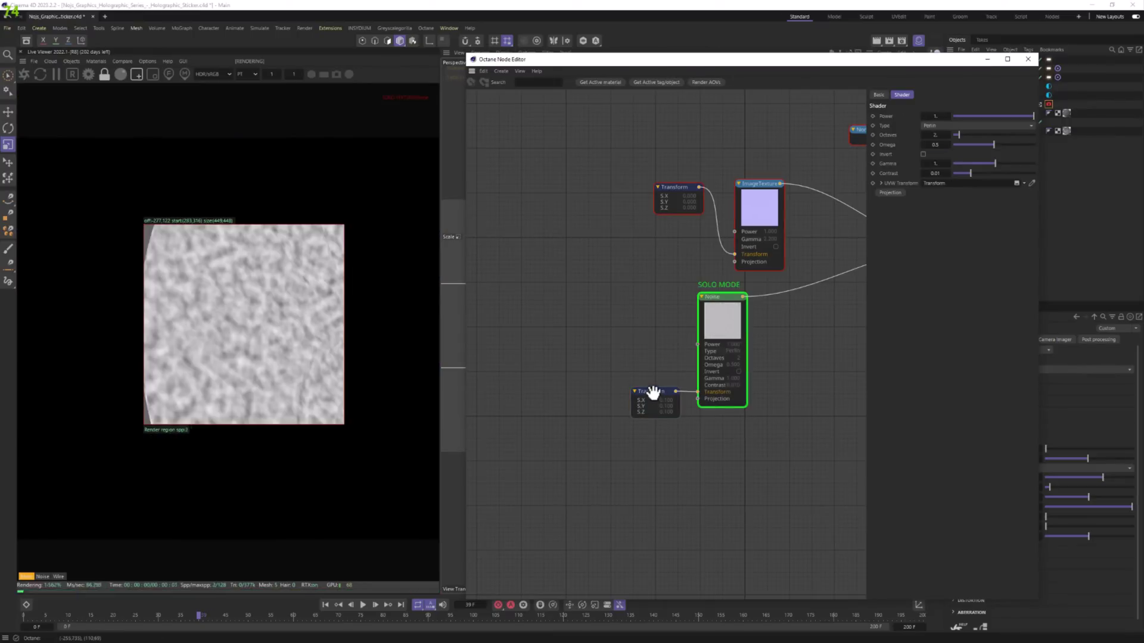
left_click(649, 396)
left_click_drag(945, 199, 954, 200)
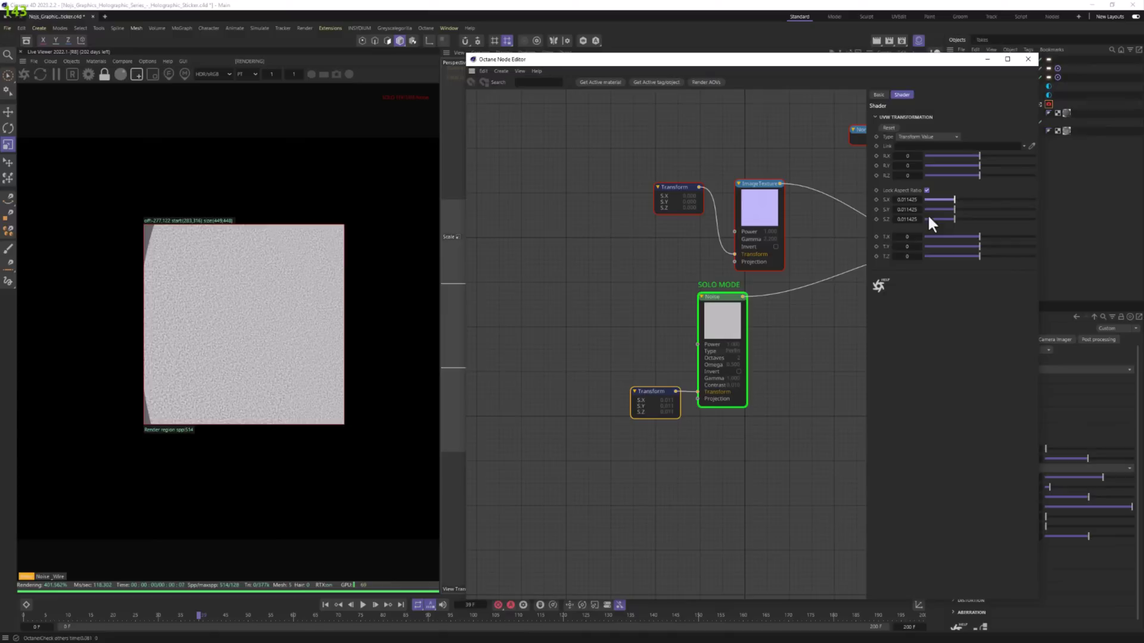
right_click(737, 332)
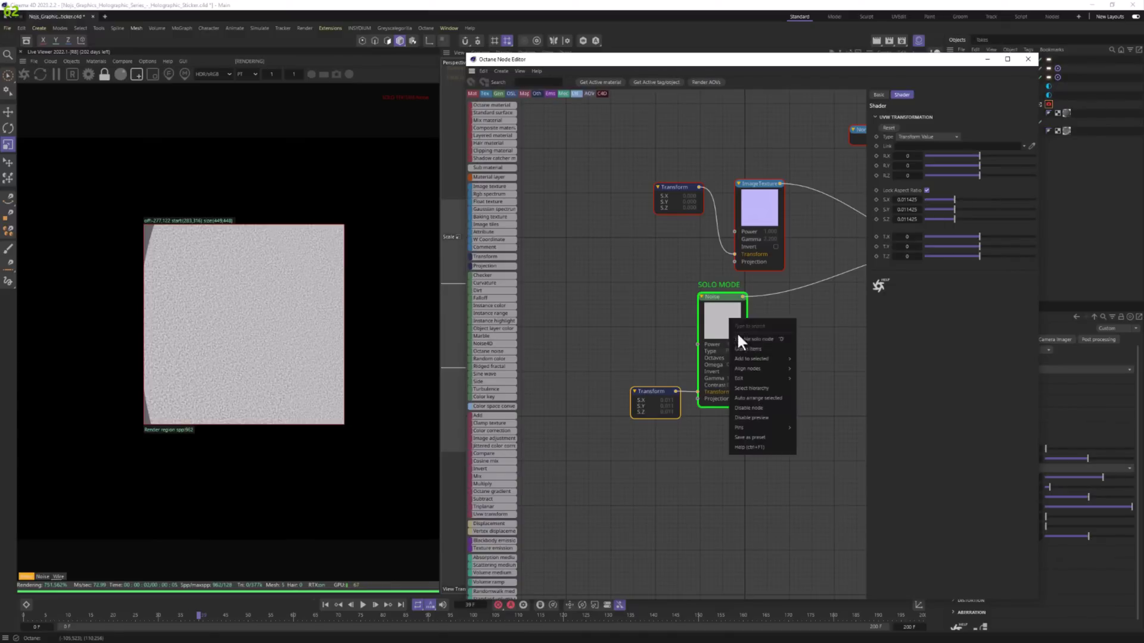
left_click(752, 337)
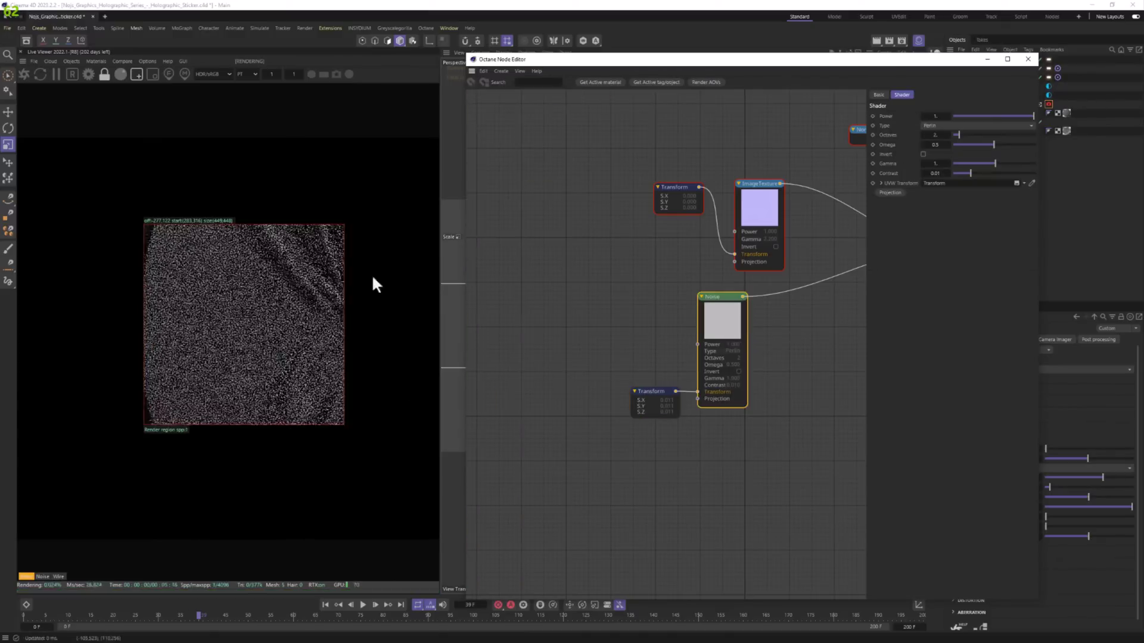
Try noise power values of 0.01 and 0.001 on the bump noise.
left_click(930, 119)
type("0.01")
key("Return")
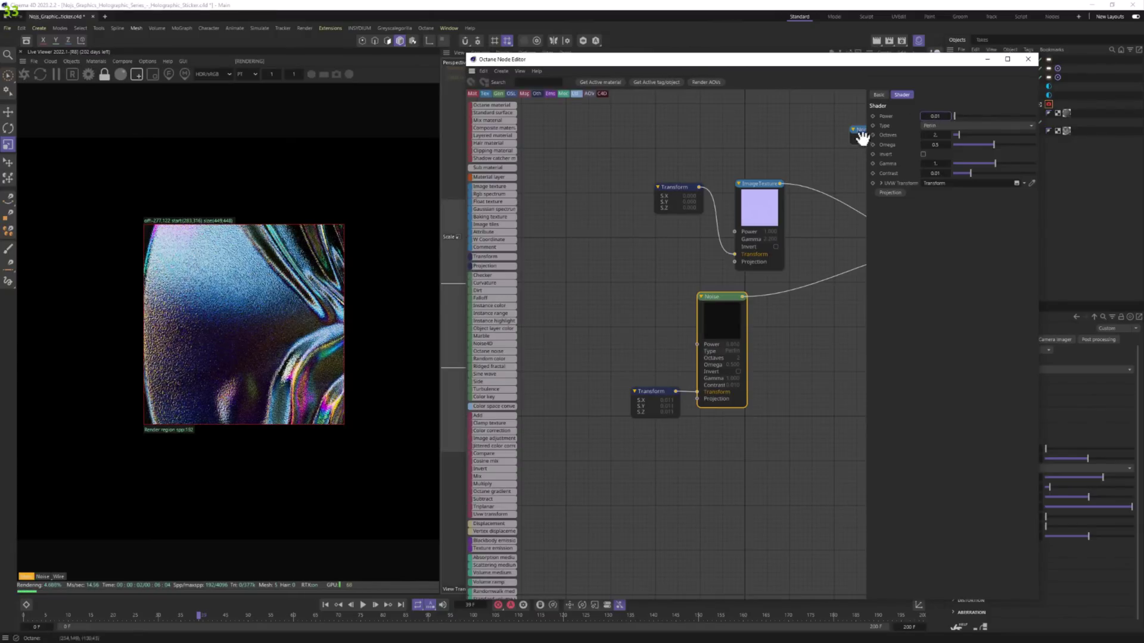
left_click(937, 119)
type("0.001")
key("Return")
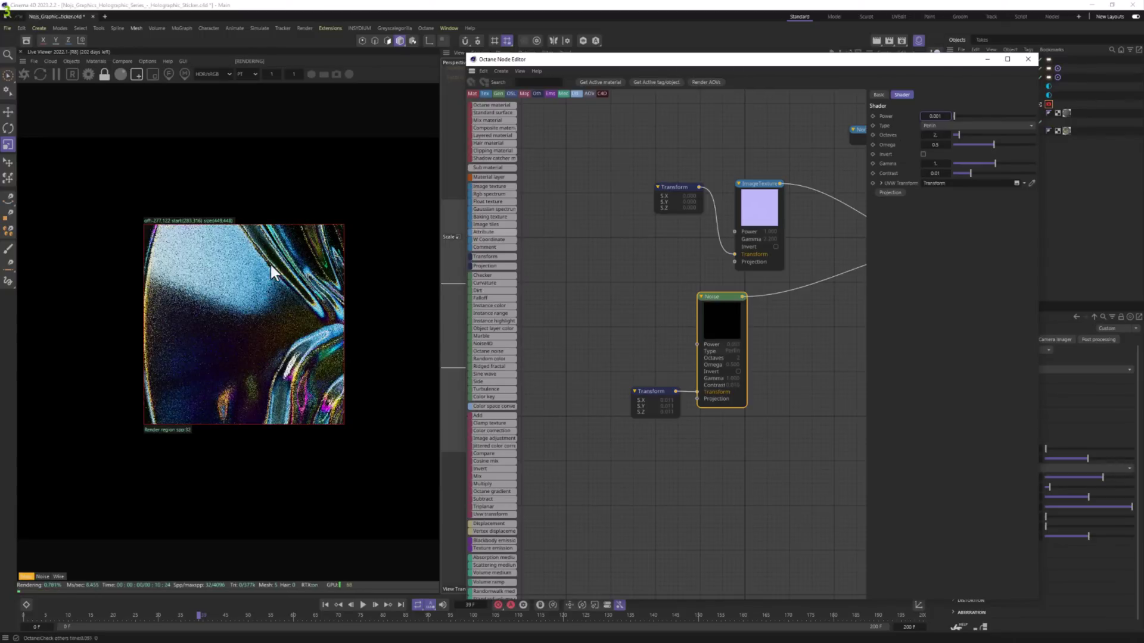
Set the bump noise's power to 0.004.
left_click_drag(987, 118, 1009, 94)
type("0.003")
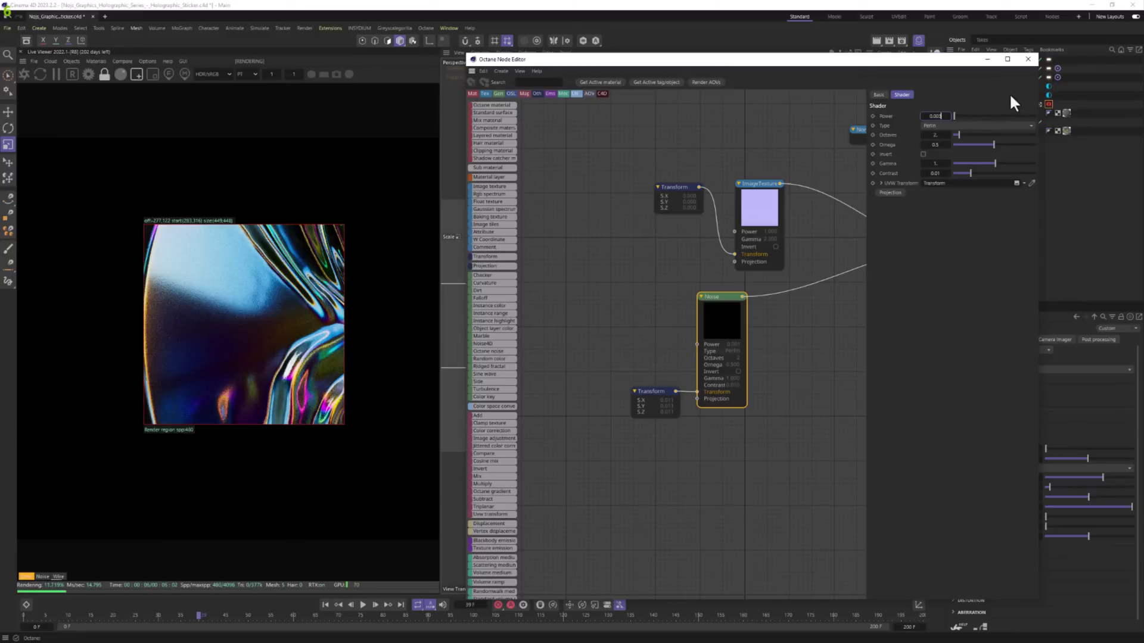
key("BackSpace")
type("4")
key("Return")
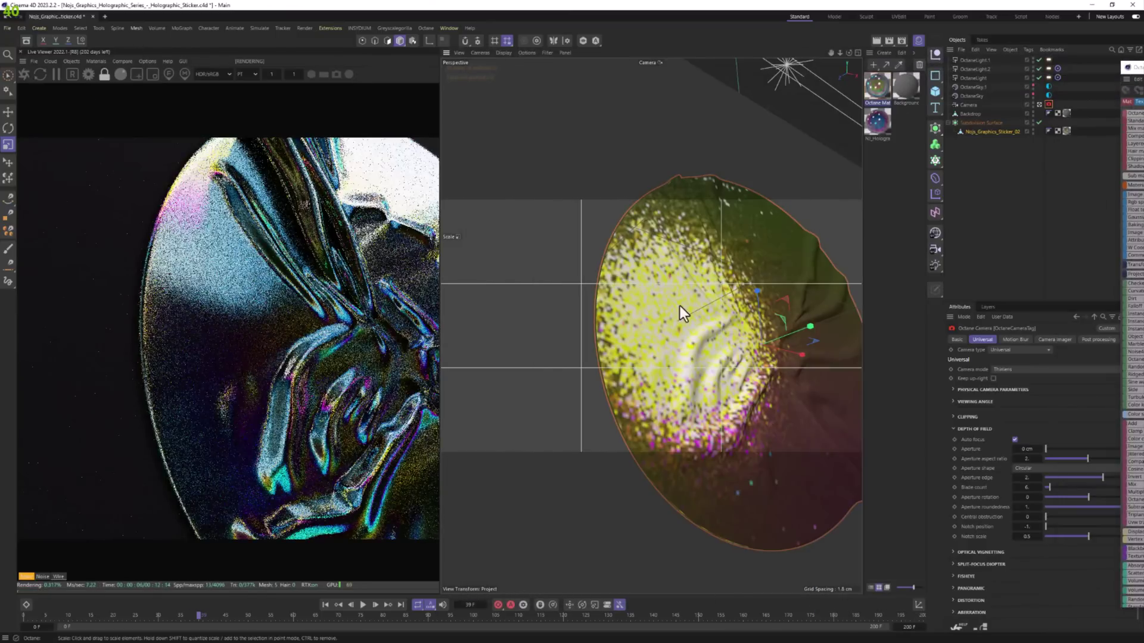
Bring the whole sticker back into view and review the Normal node's coordinate system options.
scroll(681, 305, "down", 2)
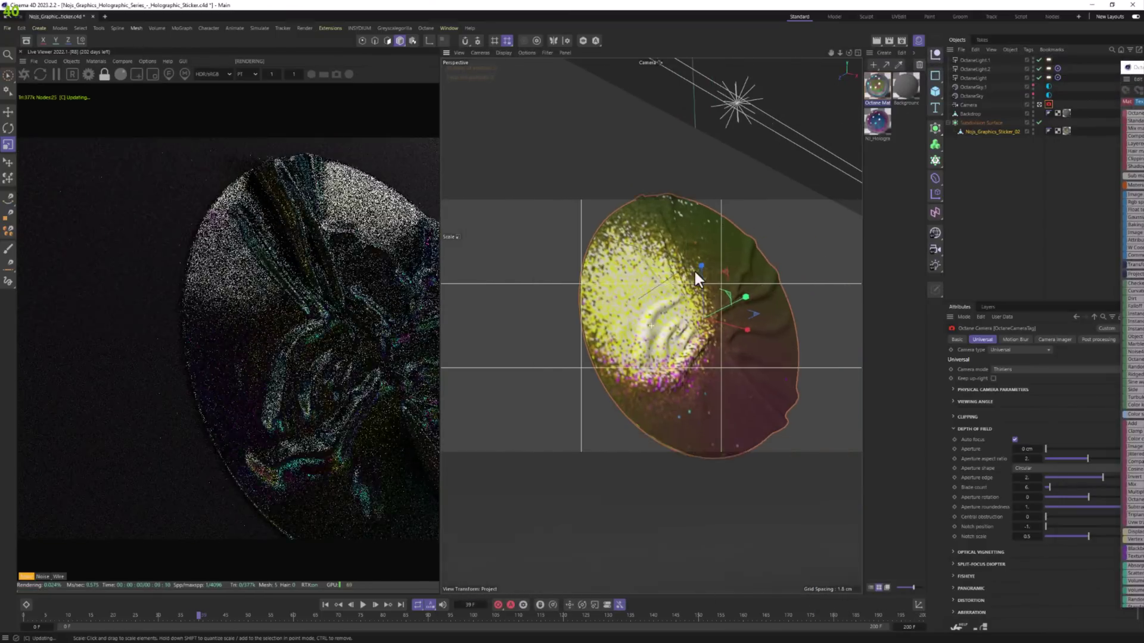
scroll(680, 280, "down", 2)
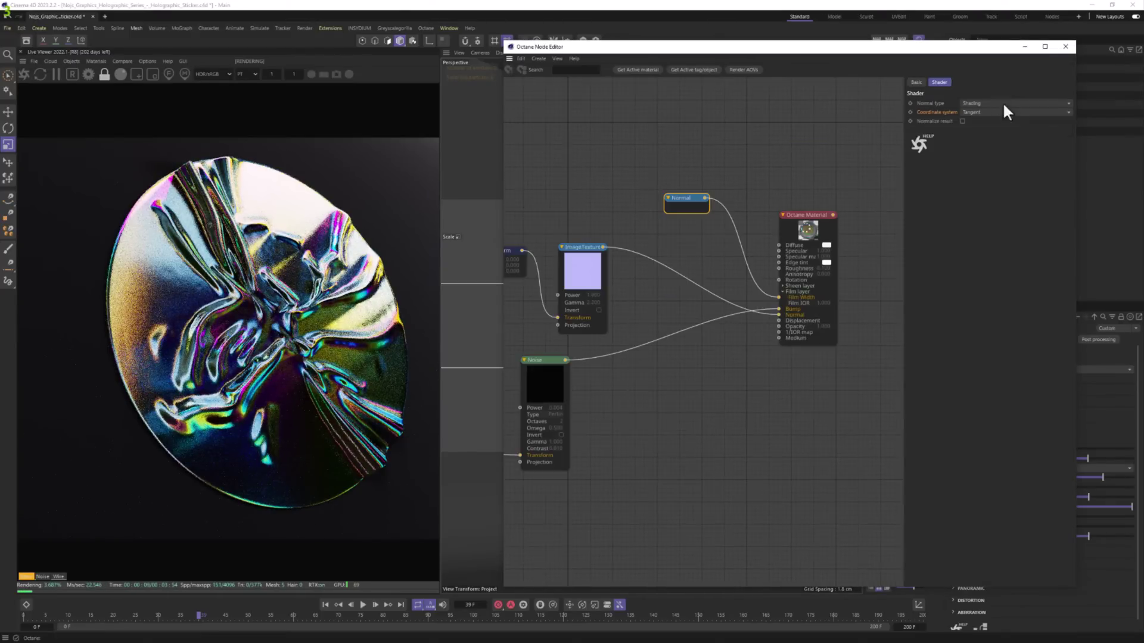
left_click(984, 112)
left_click(970, 131)
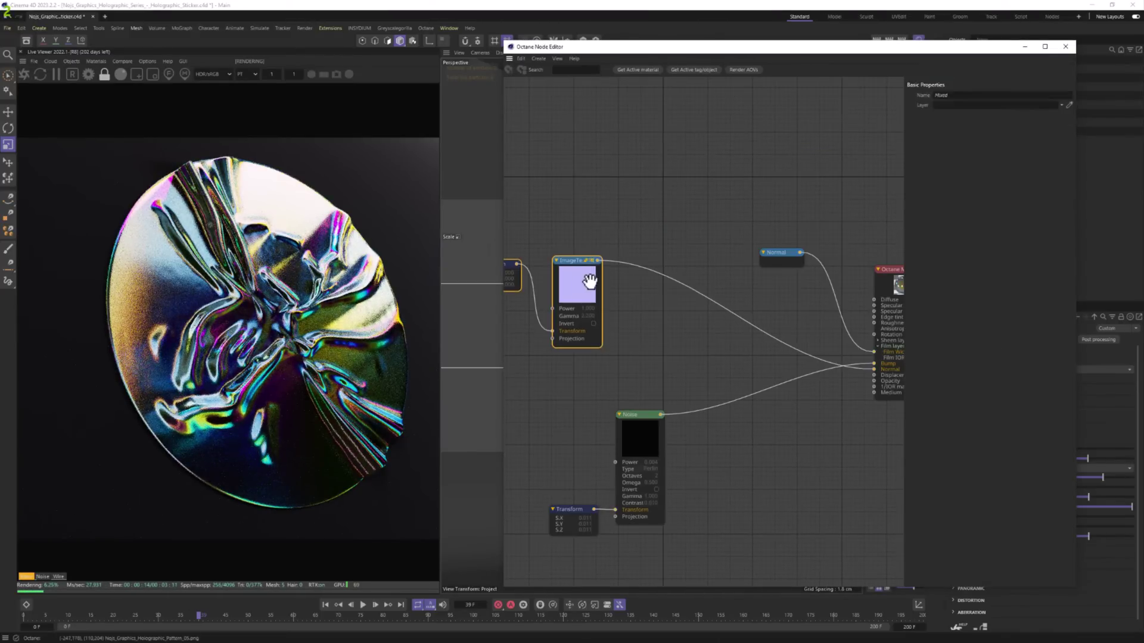
Move the noise node and its transform farther down in the graph to make room below the image texture.
middle_click_drag(589, 281, 630, 273)
left_click_drag(707, 569, 704, 559)
left_click_drag(677, 434, 671, 508)
key("Tab")
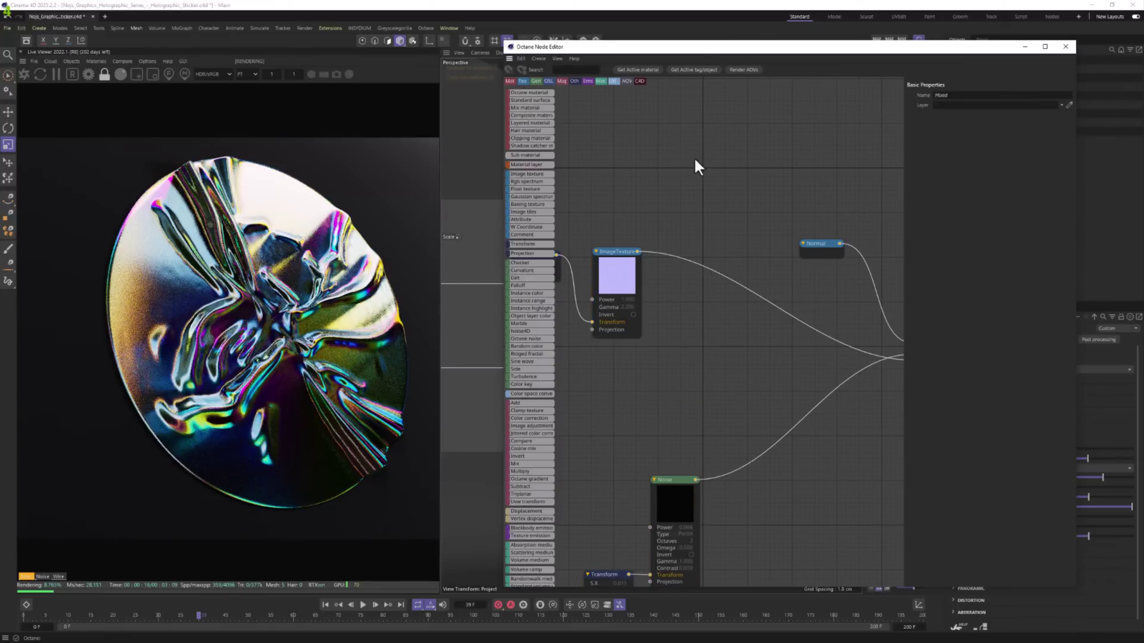
key("Tab")
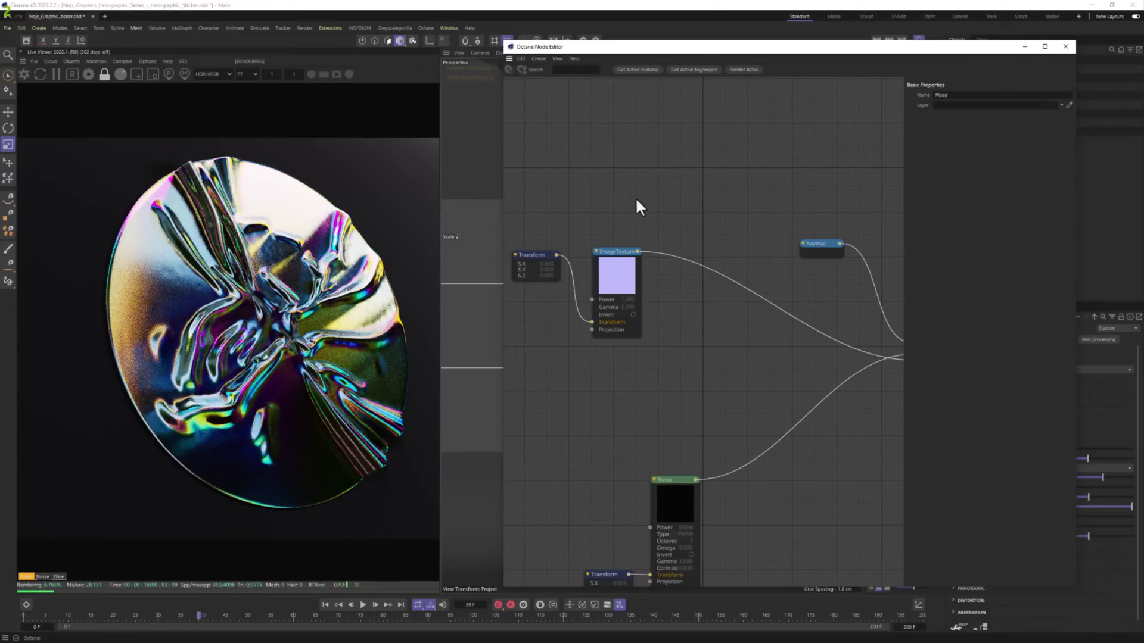
Insert a Mix texture after the pattern image texture on the normal connection and feed the image into both Texture1 and Texture2.
type("cmix")
key("Return")
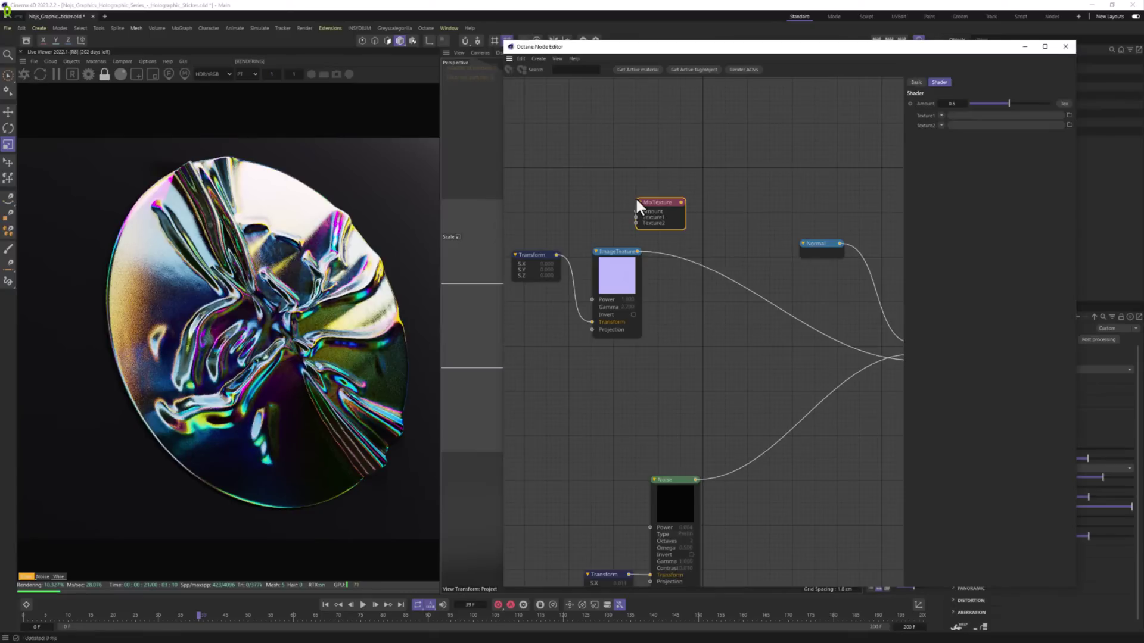
left_click_drag(636, 198, 735, 259)
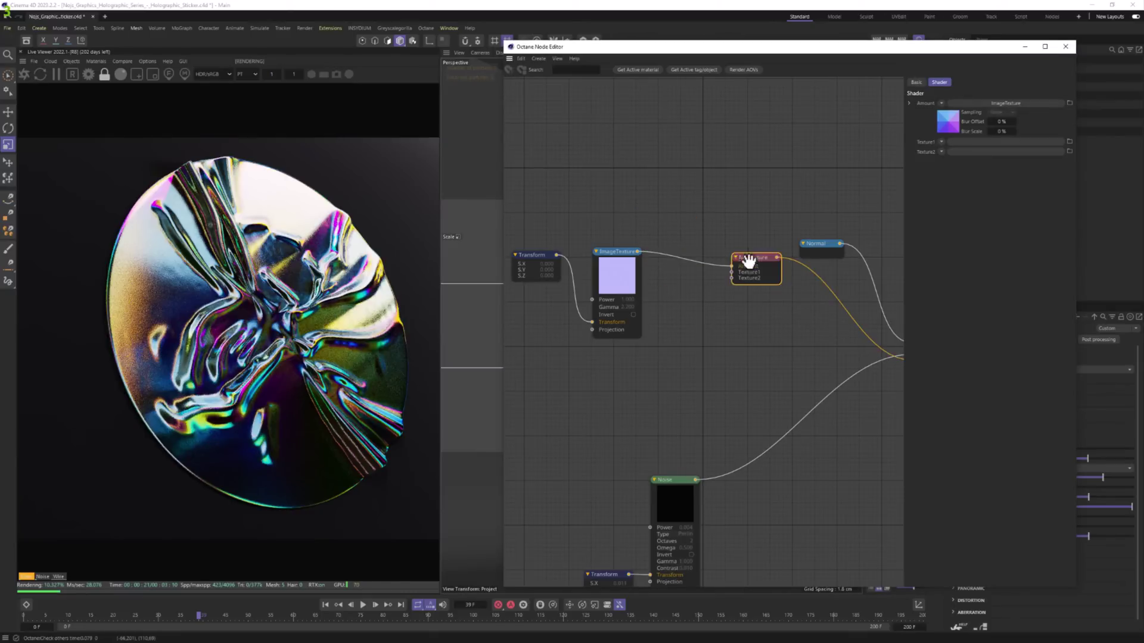
left_click_drag(637, 257, 638, 253)
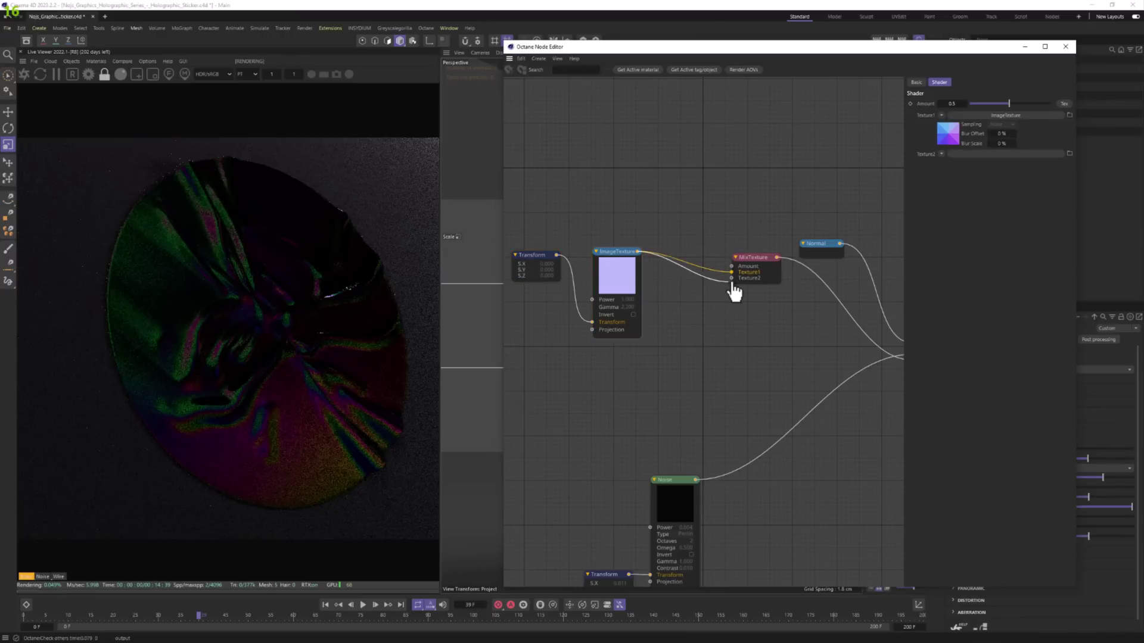
left_click_drag(735, 290, 733, 279)
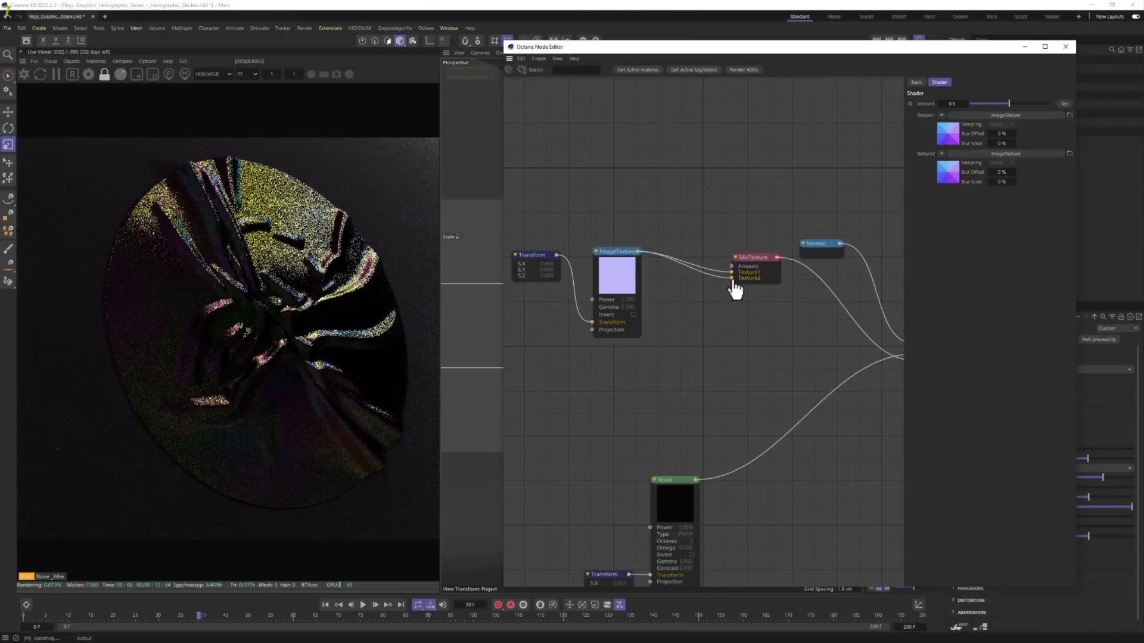
right_click(640, 191)
type("CHANN")
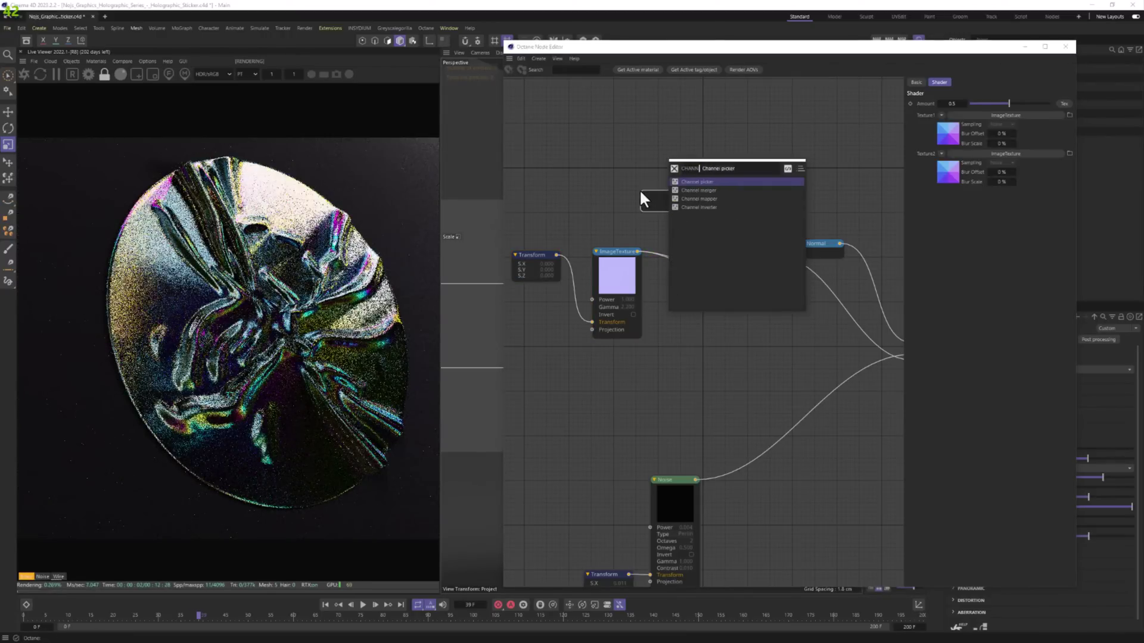
key("Down")
key("Down")
key("Down")
key("Return")
left_click_drag(655, 194, 675, 288)
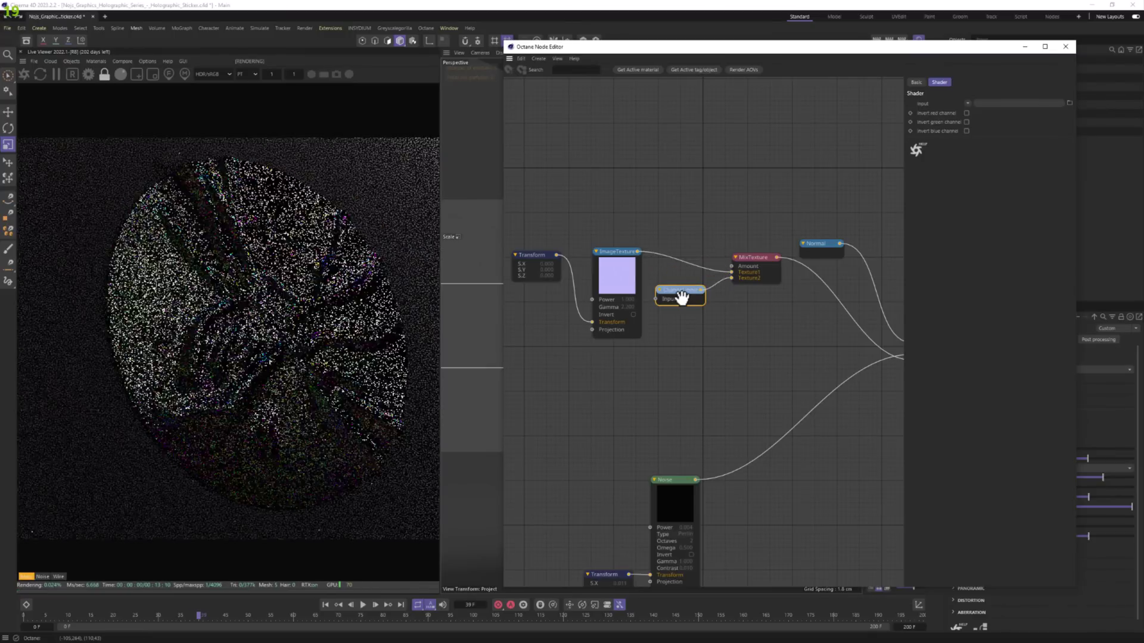
key("Delete")
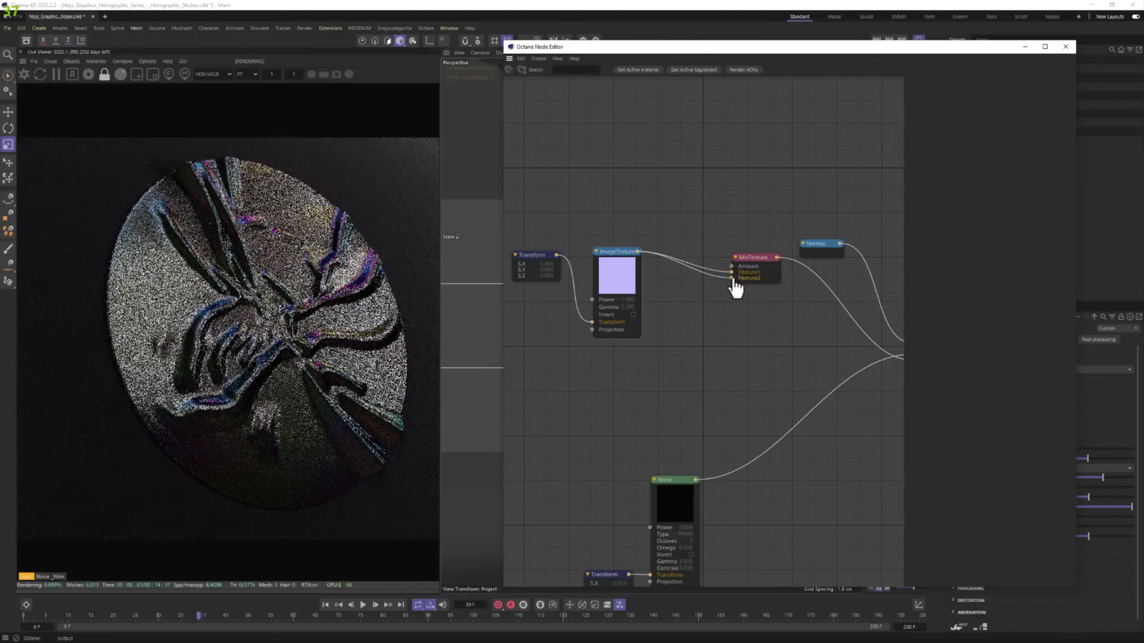
Insert a Channel inverter between the image texture and the Mix texture's Texture2 input.
key("c")
left_click(708, 212)
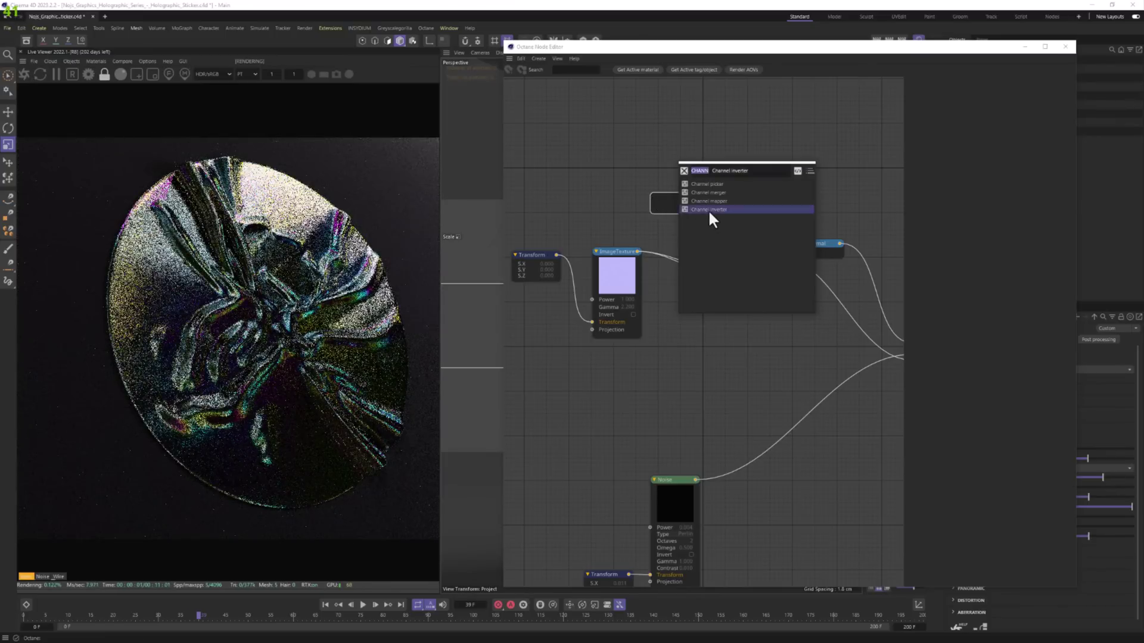
left_click(709, 211)
left_click_drag(680, 202, 691, 262)
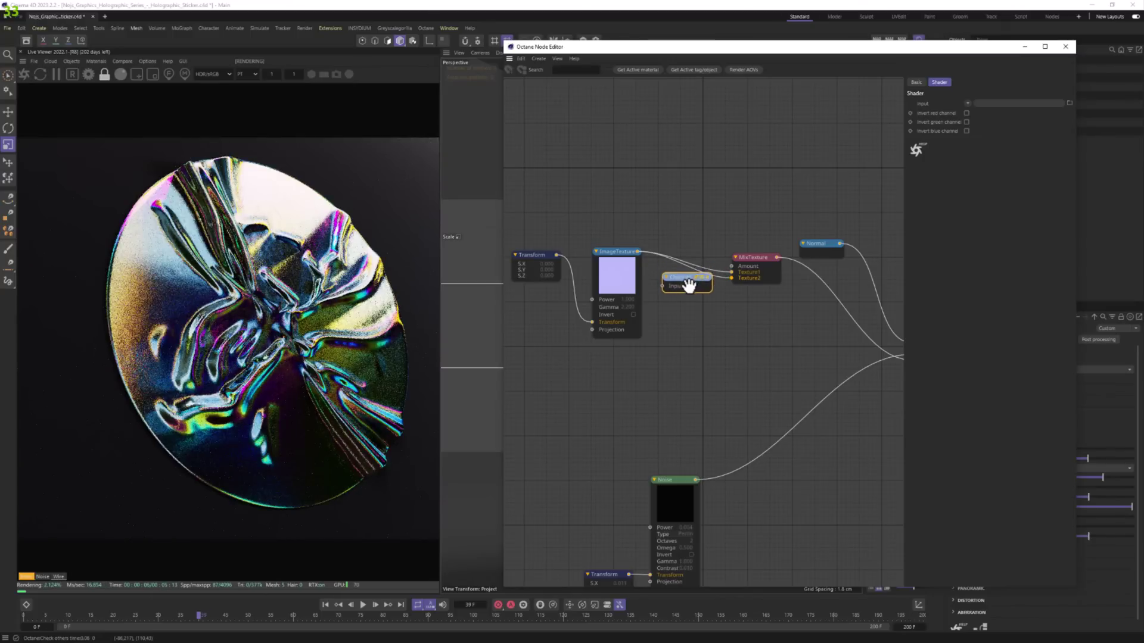
left_click_drag(692, 275, 691, 284)
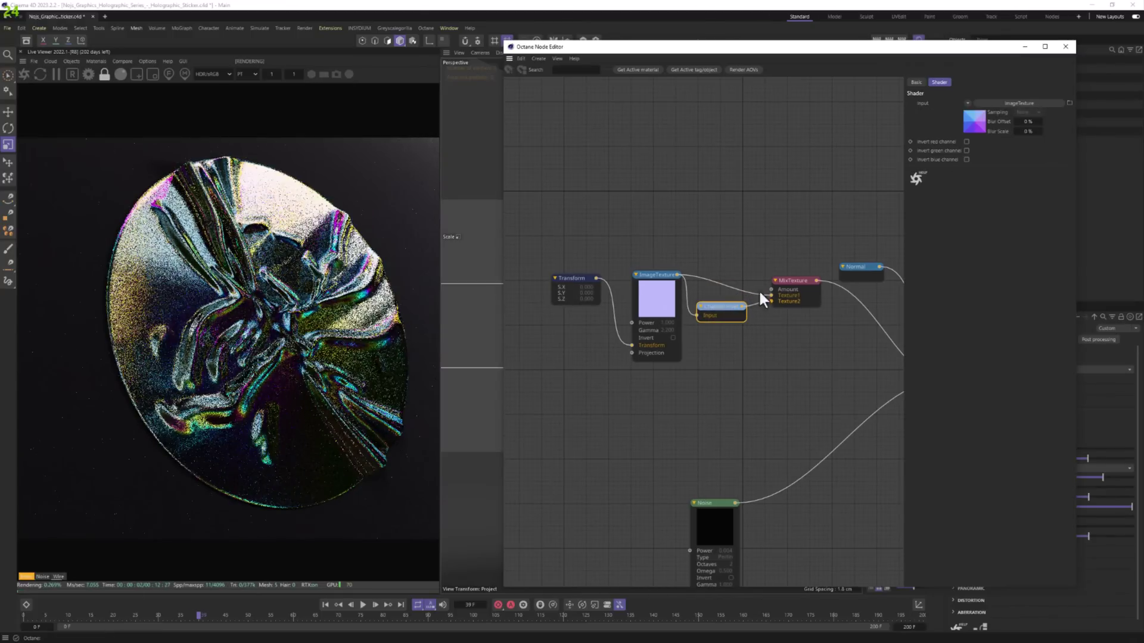
Enable inversion of the red and green channels on the Channel inverter and select the Mix texture to check its inputs.
left_click(966, 142)
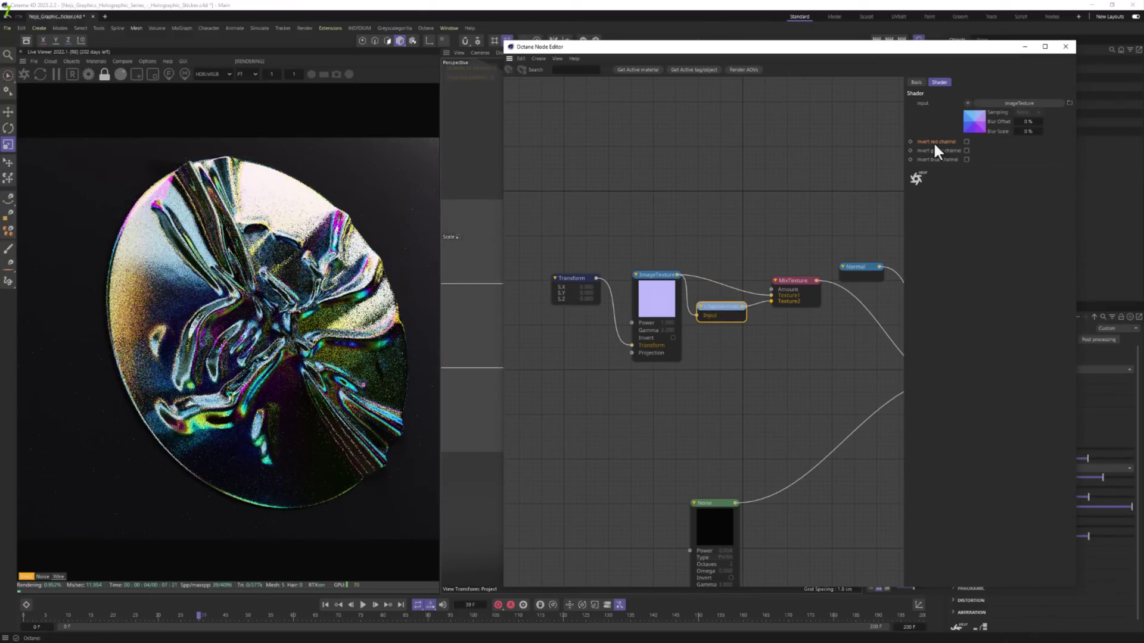
left_click(966, 150)
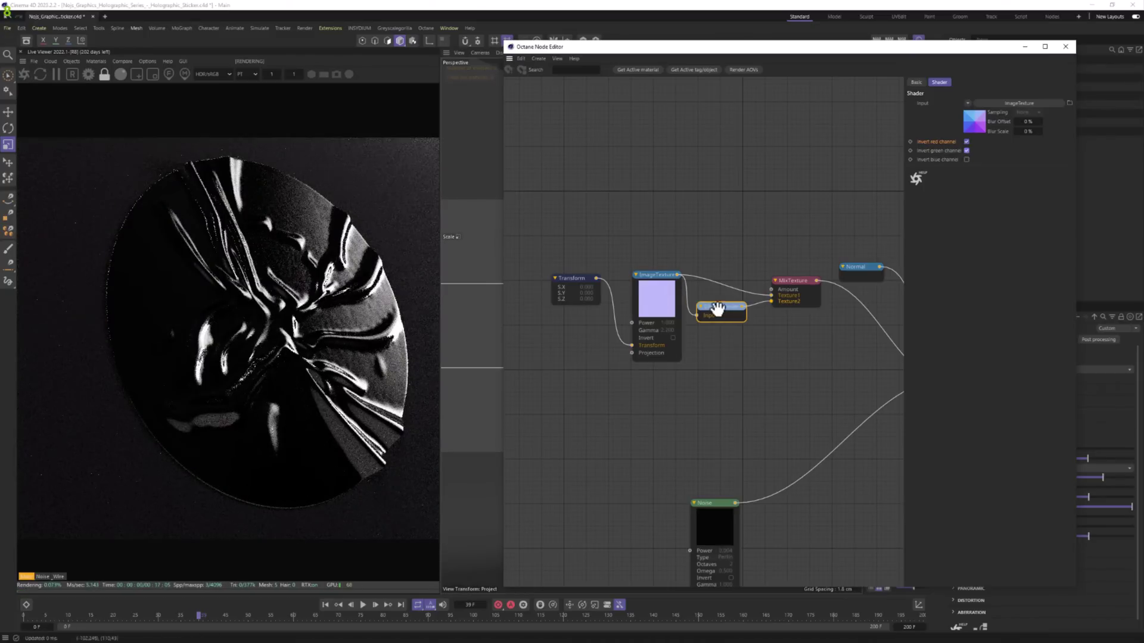
left_click(798, 281)
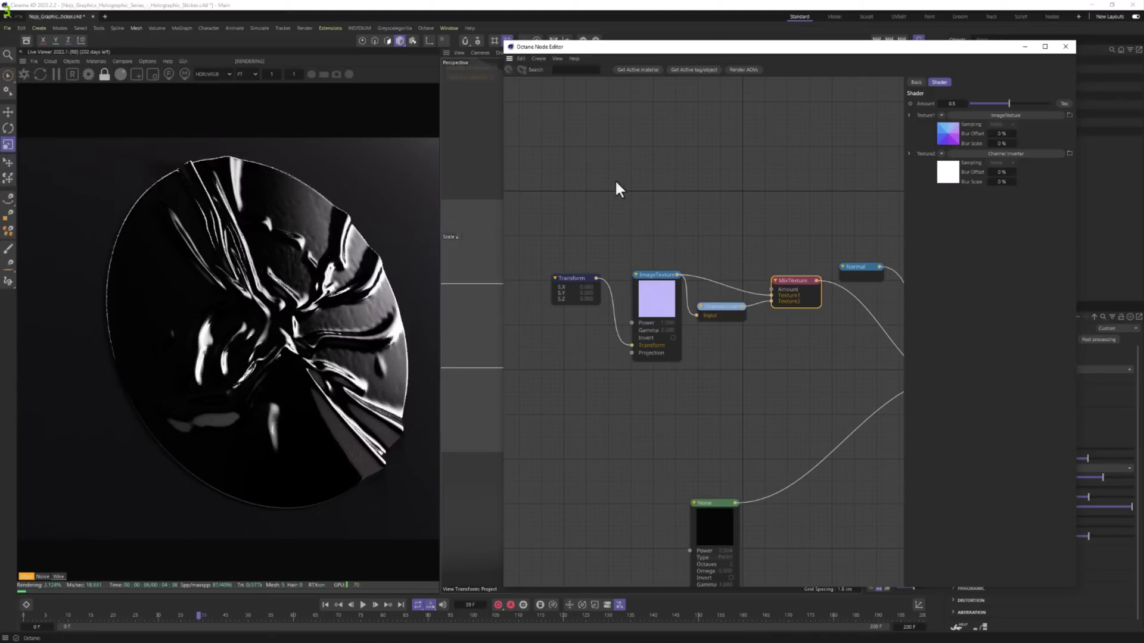
Add a Chainmail custom pattern above the image texture and connect it to the Mix texture's Amount input.
left_click(562, 207)
mouse_move(520, 224)
scroll(528, 405, "down", 5)
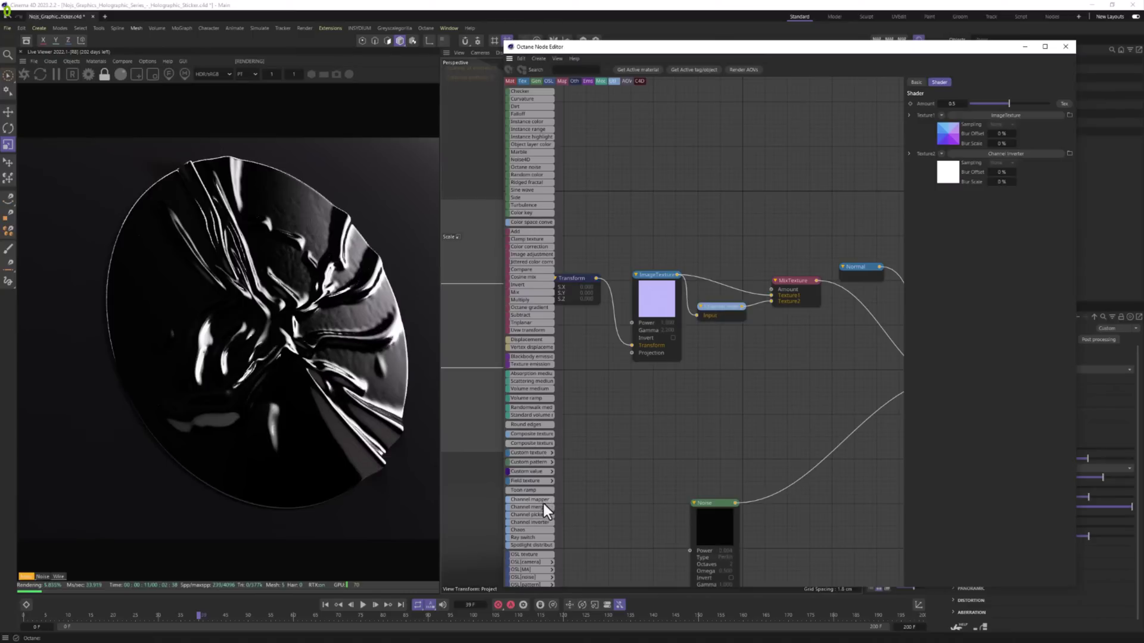
left_click(538, 463)
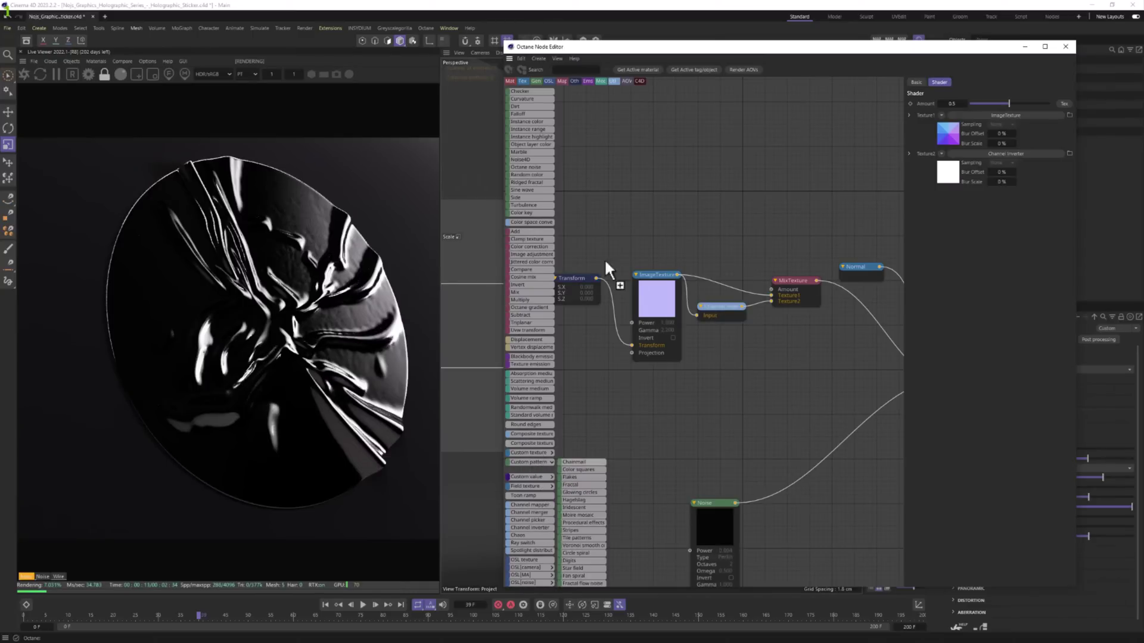
left_click_drag(605, 263, 641, 154)
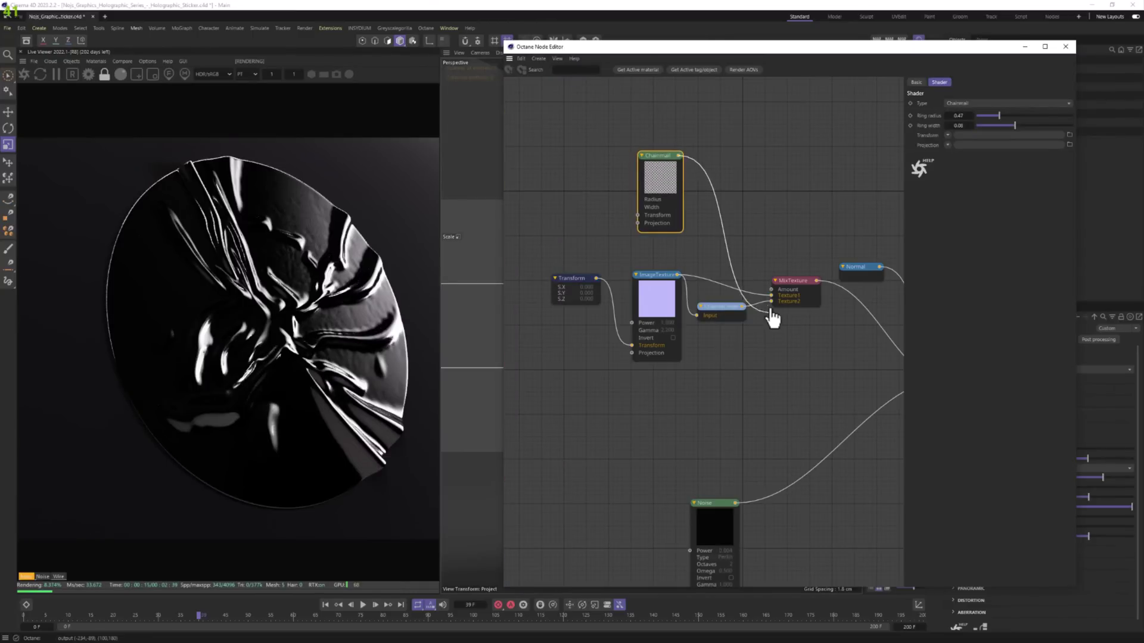
left_click_drag(770, 313, 771, 290)
left_click_drag(668, 180, 654, 191)
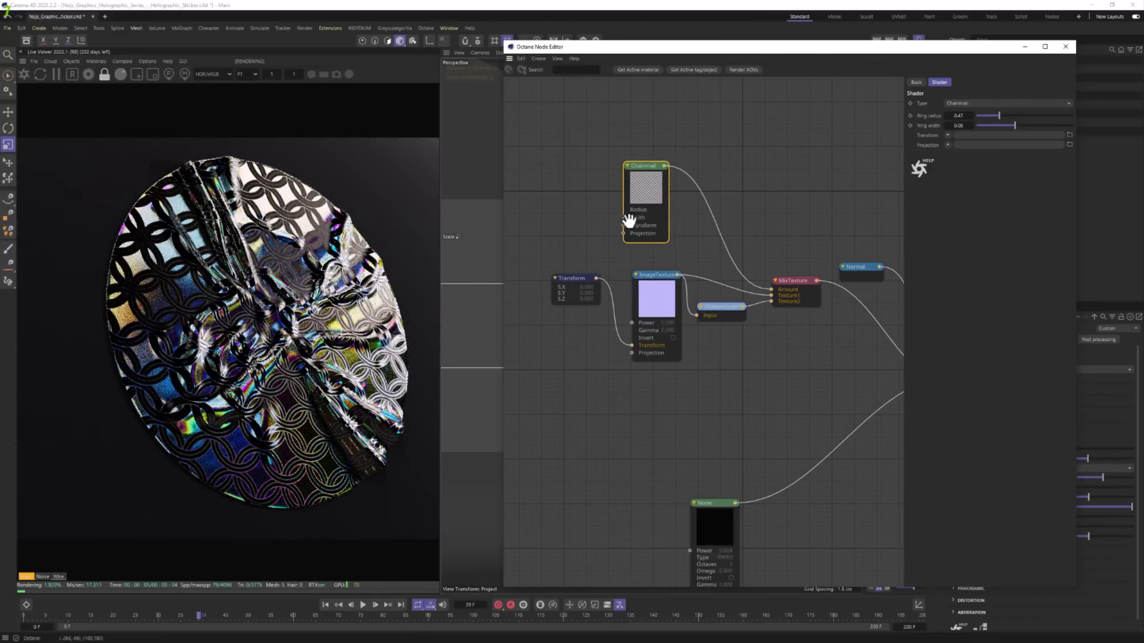
Add a transform to the Chainmail pattern with a uniform scale of about 0.15 and set a render region over the sticker's upper-left part.
right_click(649, 185)
left_click(723, 223)
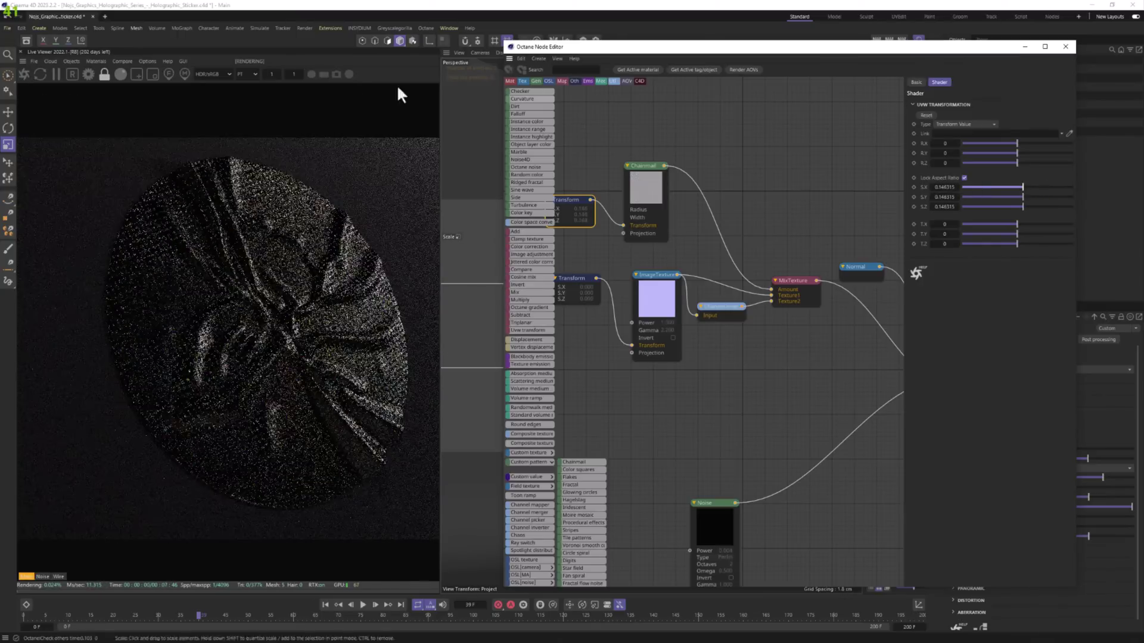
left_click(137, 74)
left_click_drag(87, 170, 275, 391)
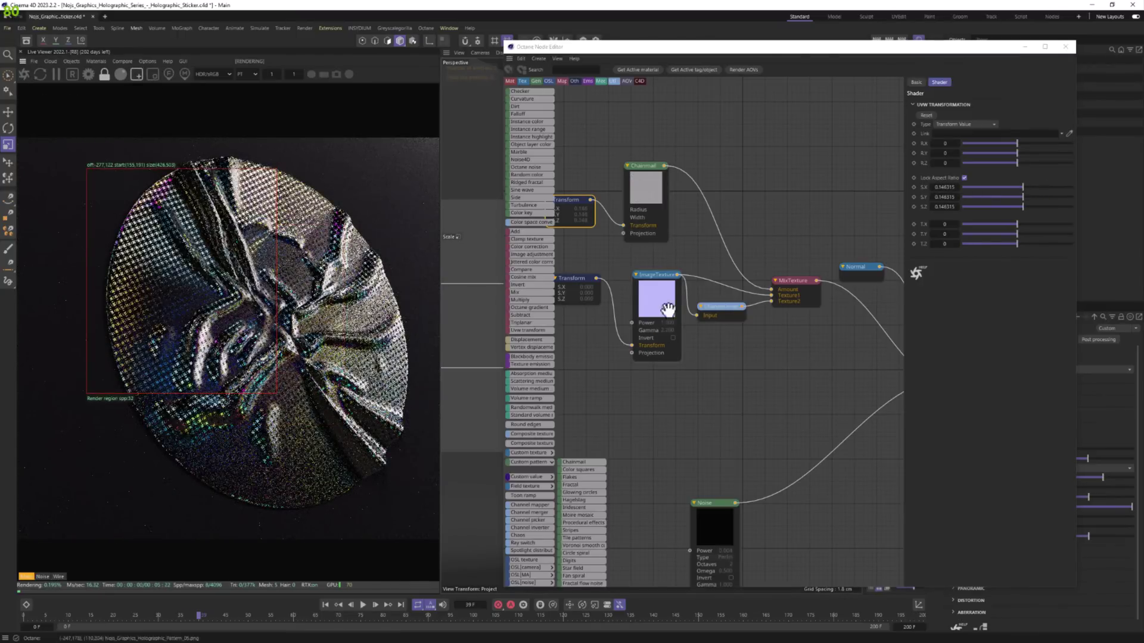
Insert a Color correction node between the Chainmail pattern and the Mix texture's Amount input.
left_click(801, 288)
left_click(647, 166)
left_click(723, 130)
type("c")
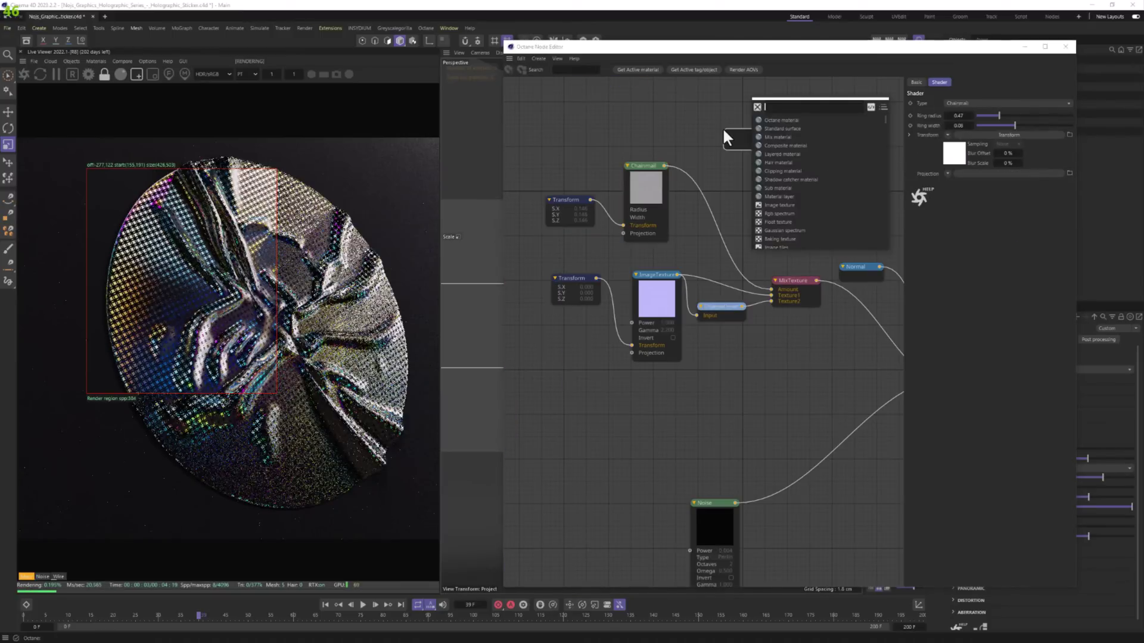
type("COLOR")
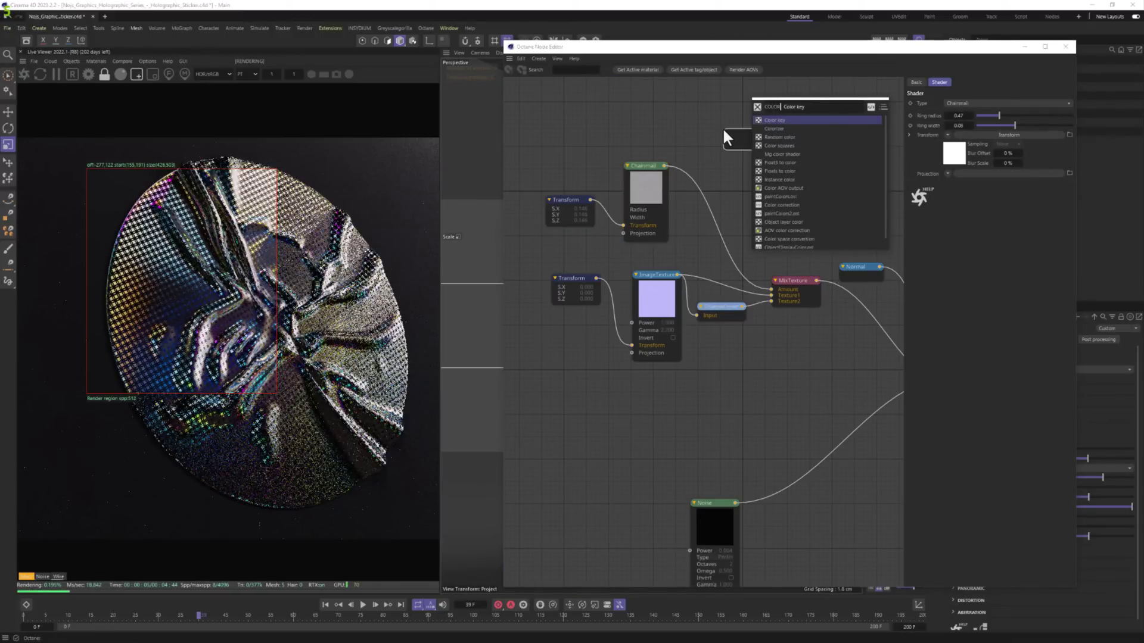
type(" CO")
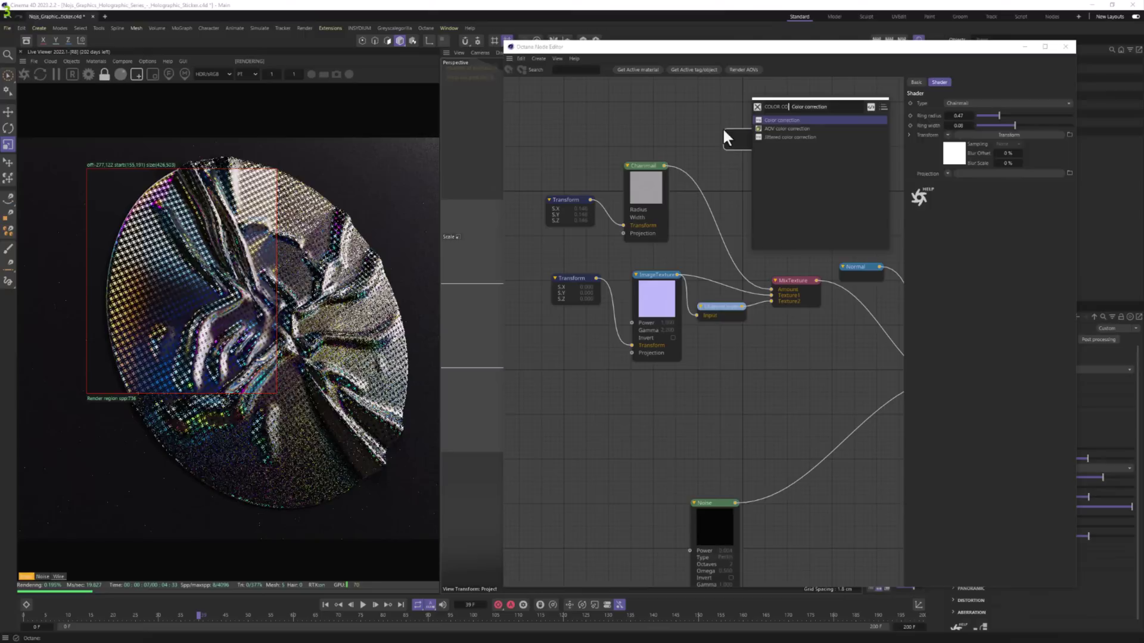
key("Return")
left_click_drag(745, 142, 718, 191)
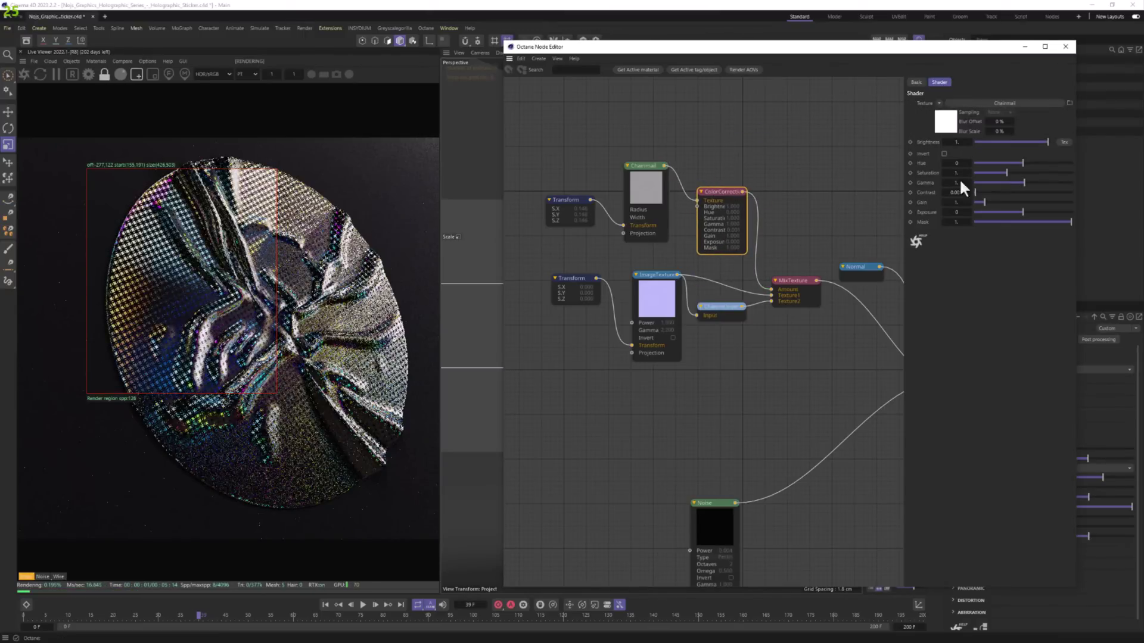
Lower the Color correction's brightness to about 0.117 and turn off the render region.
left_click_drag(1010, 142, 983, 142)
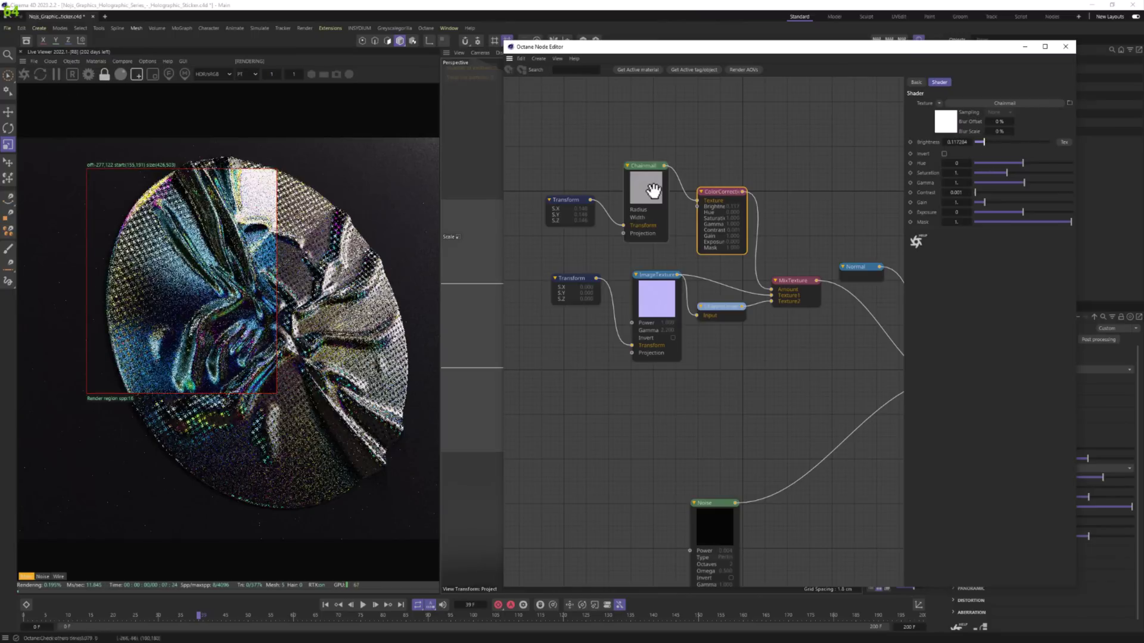
left_click(138, 76)
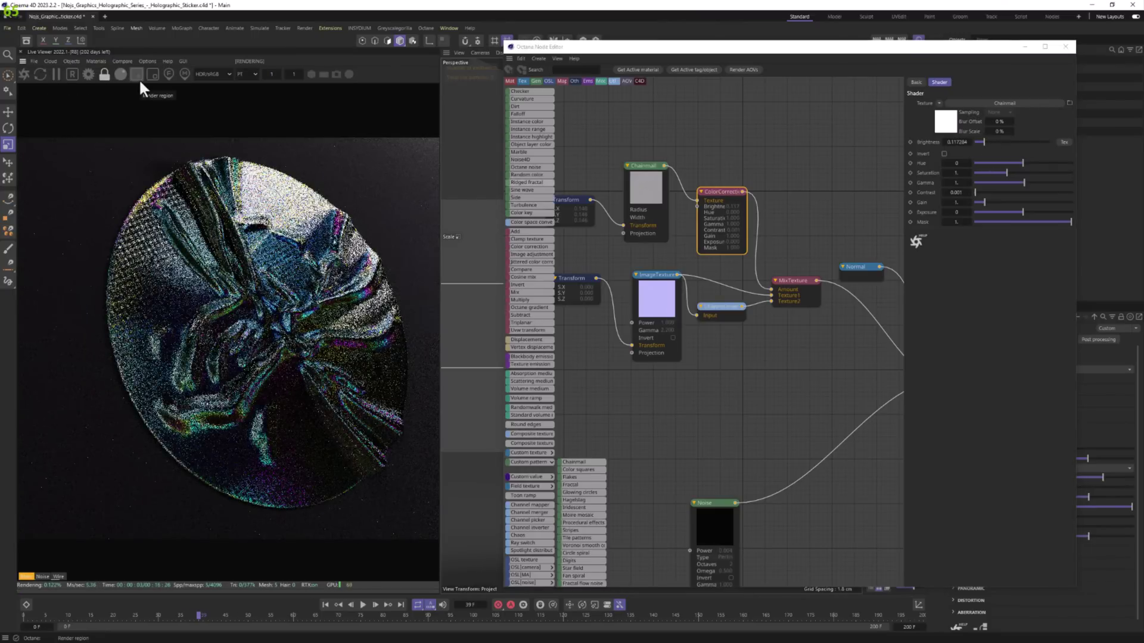
middle_click_drag(532, 247, 573, 242)
left_click_drag(578, 148, 581, 153)
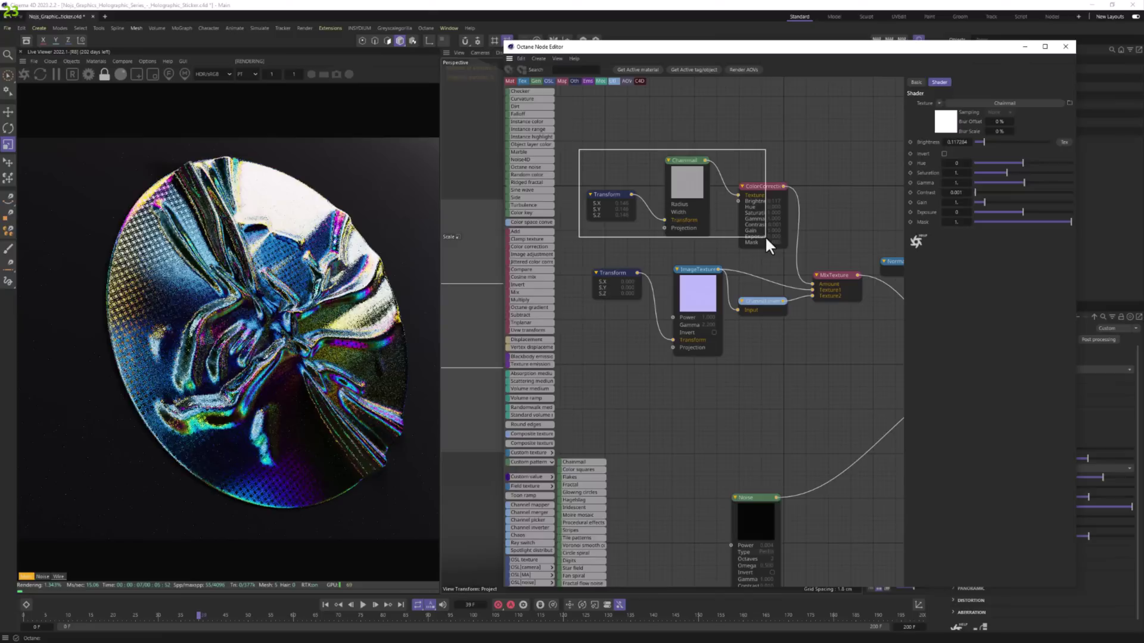
key("Delete")
left_click_drag(885, 47, 816, 213)
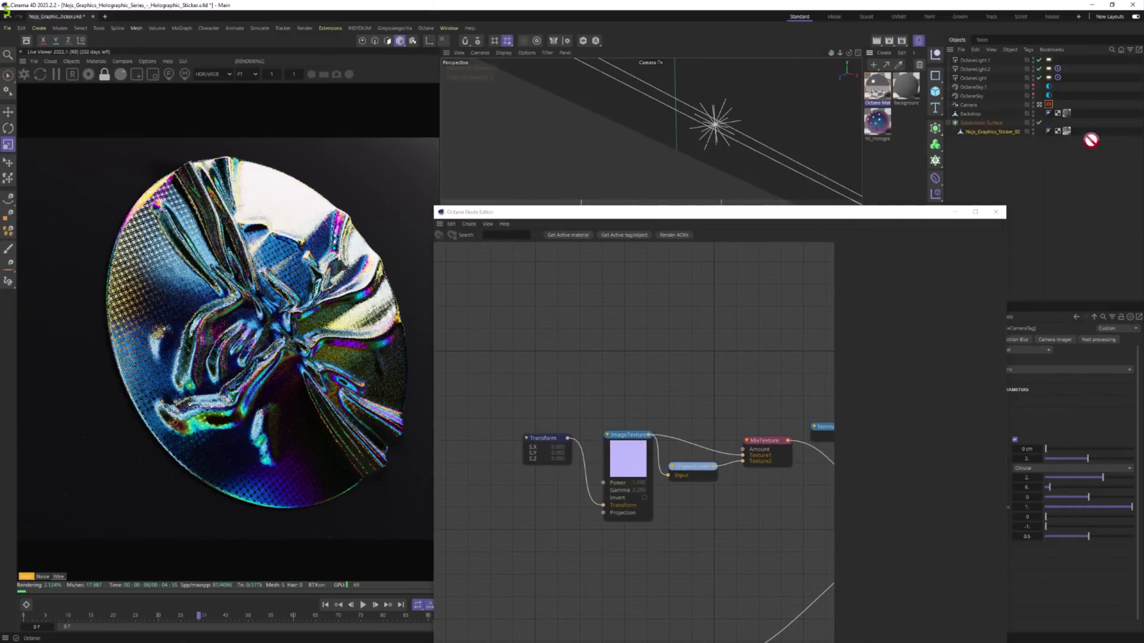
left_click_drag(1070, 132, 1068, 131)
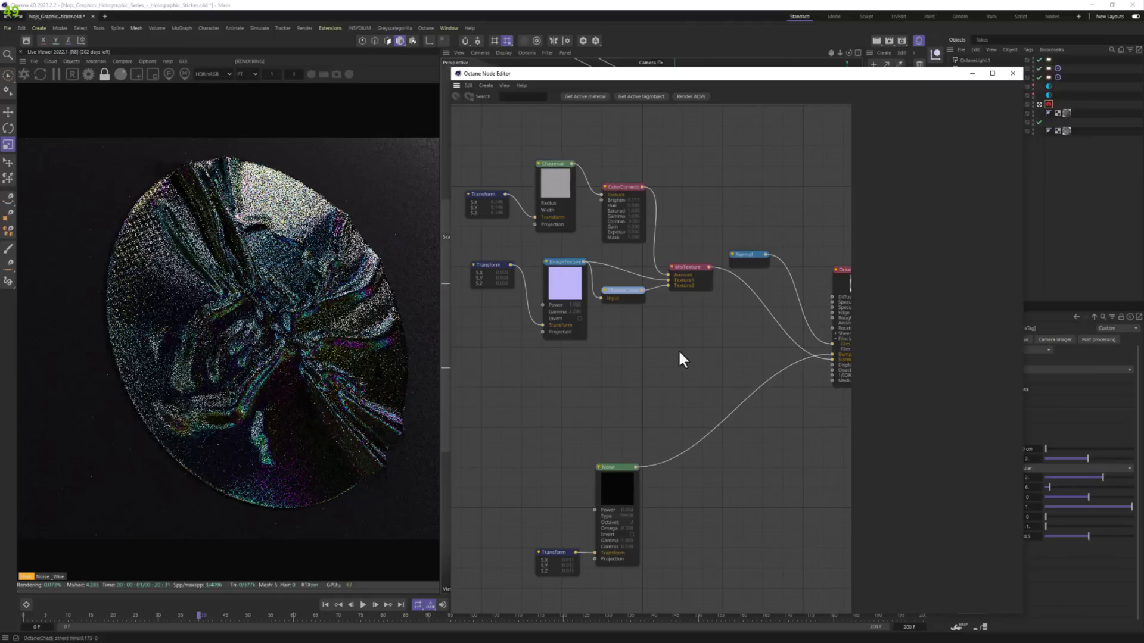
Insert a second Mix texture on the bump connection, with the noise as Texture1 and the Chainmail pattern as Texture2.
key("Tab")
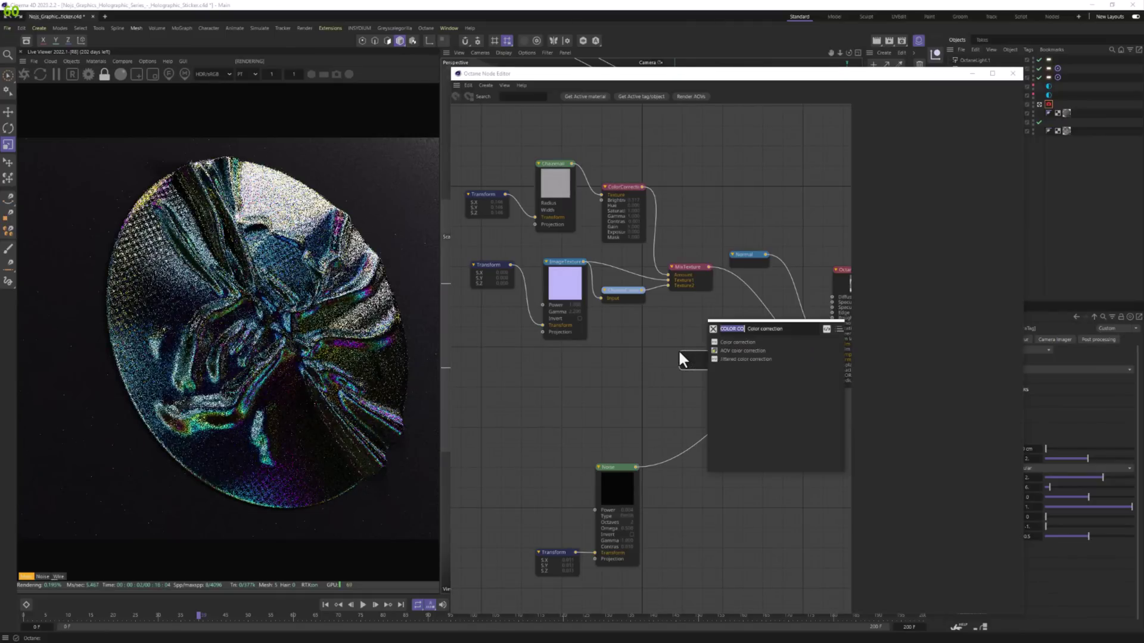
type("MIX")
key("Return")
left_click_drag(699, 356, 740, 383)
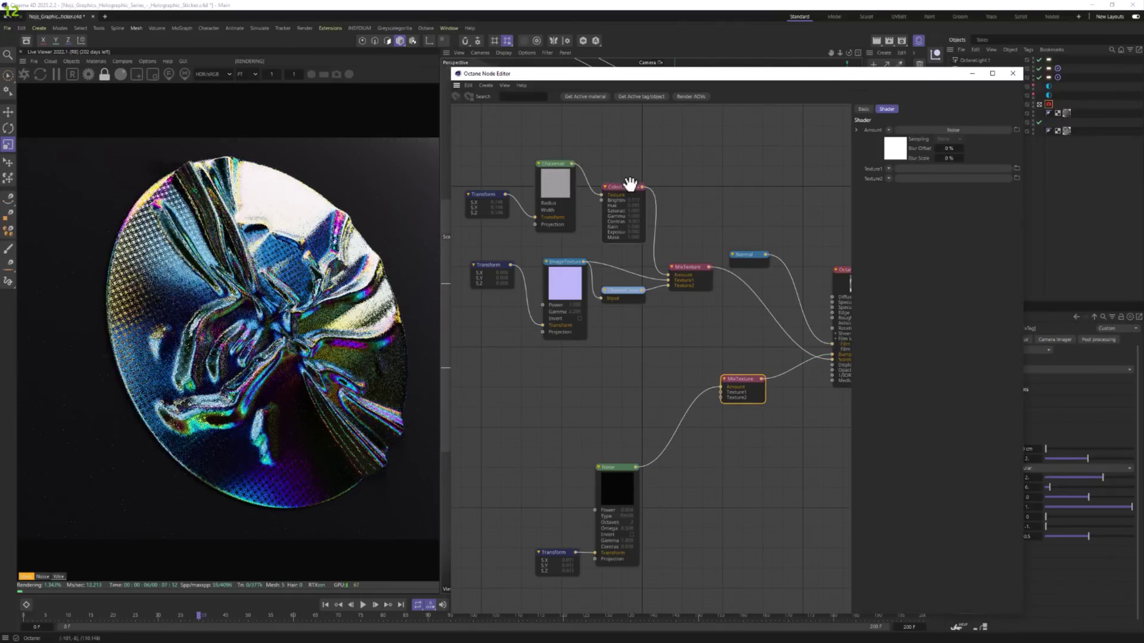
left_click_drag(572, 164, 688, 357)
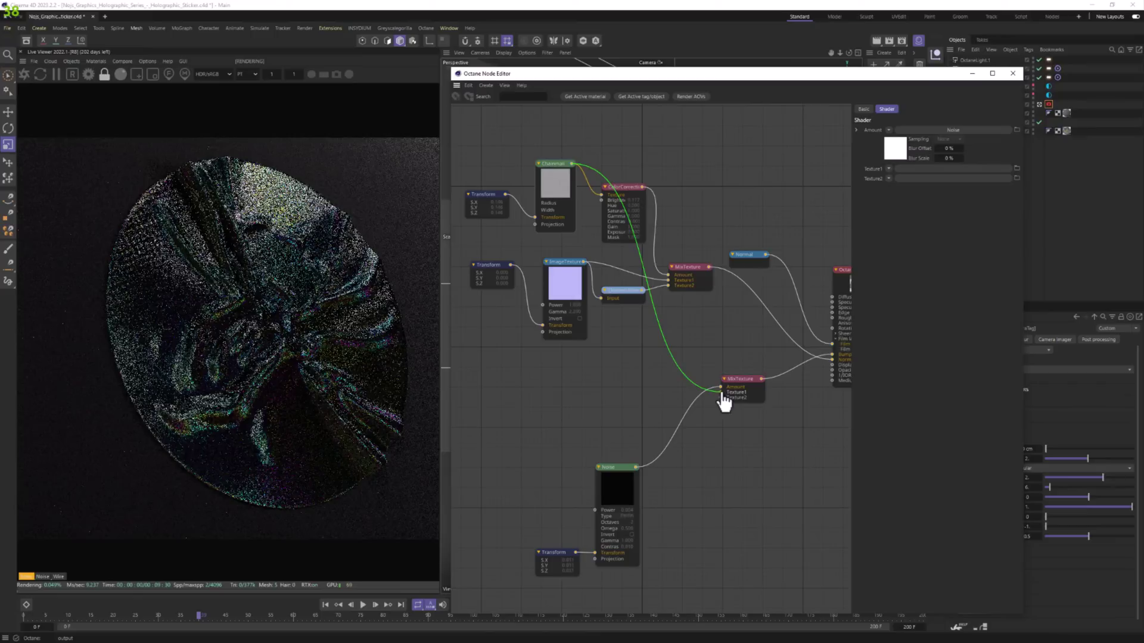
left_click_drag(724, 396, 720, 398)
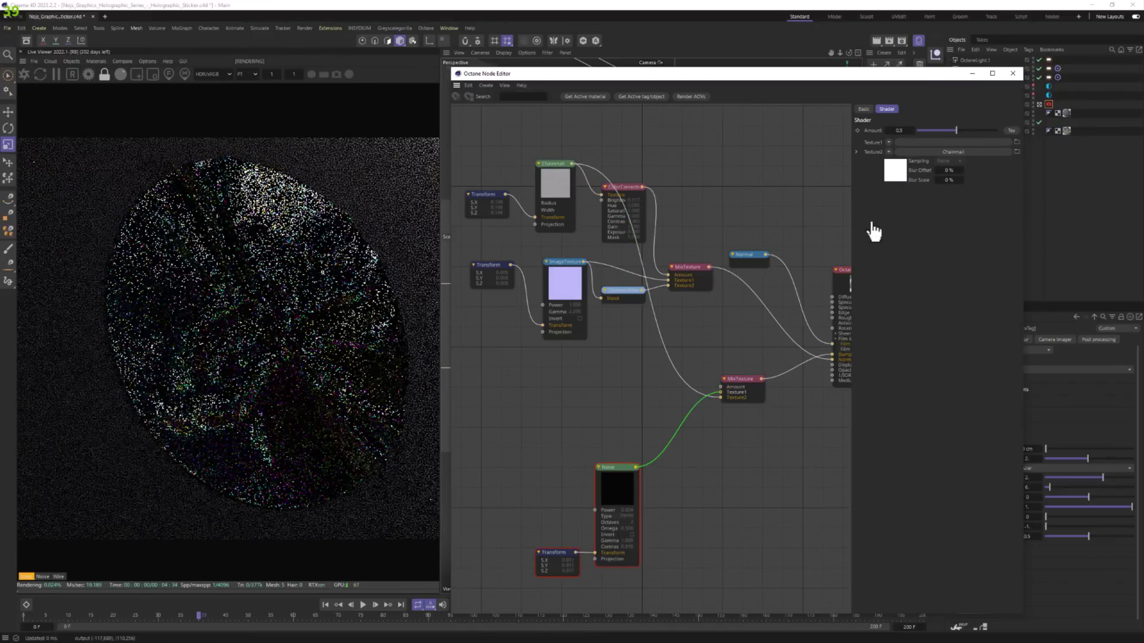
Try an amount of 0.1 on the bump connection's Mix texture.
double_click(899, 130)
type("0.1")
key("Return")
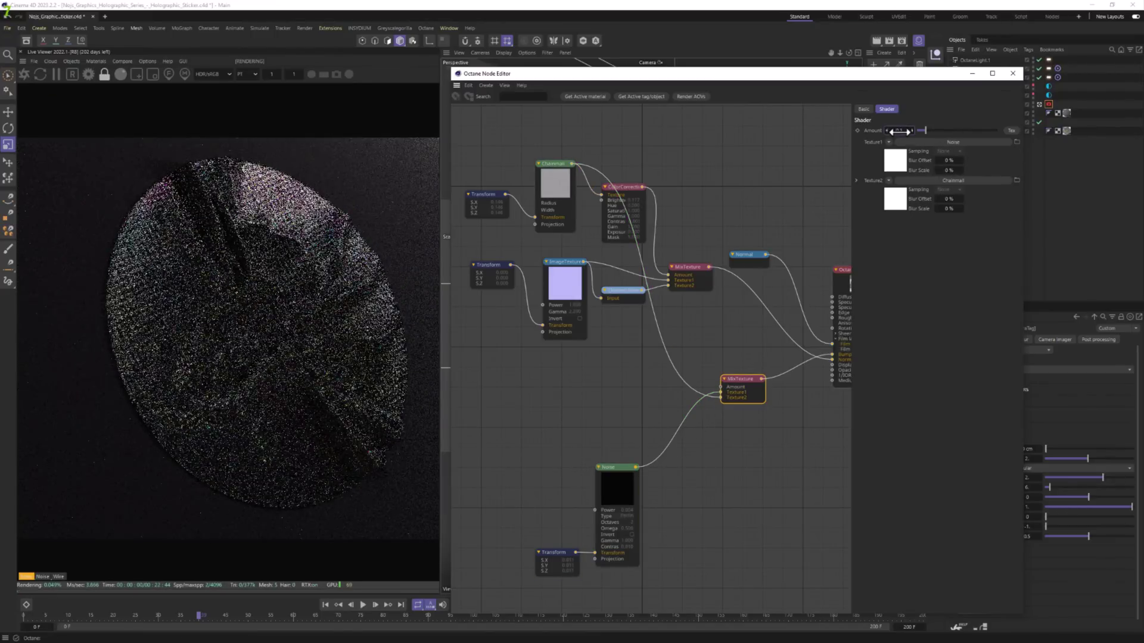
Set the bump Mix texture's amount to 0 and limit the render region to the sticker's left edge.
mouse_move(514, 146)
left_click_drag(920, 132, 909, 130)
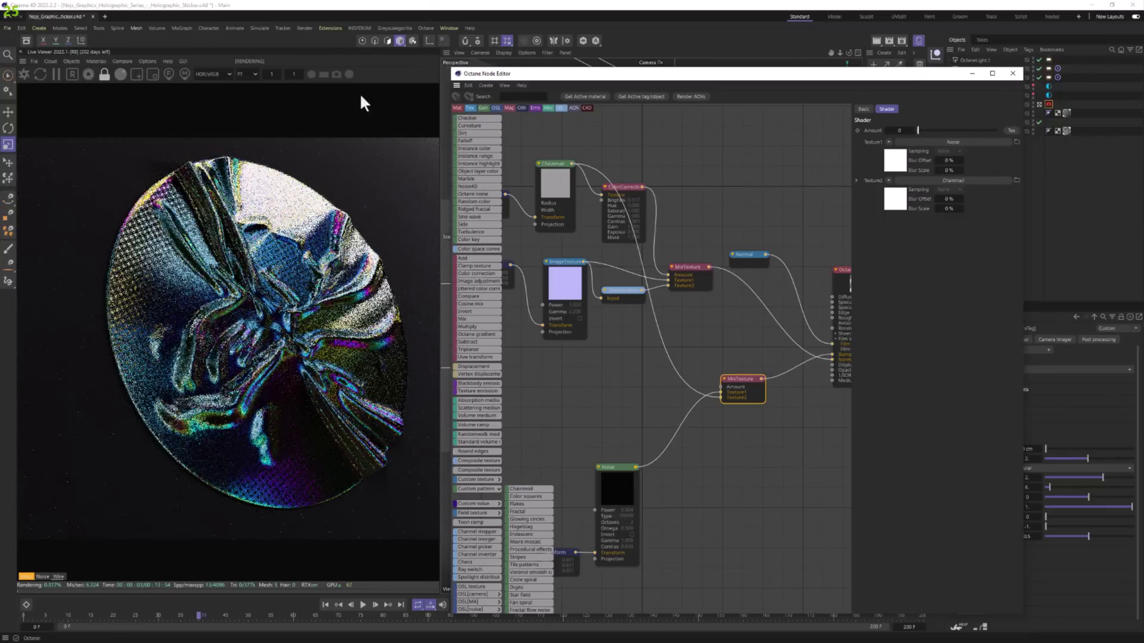
left_click(137, 74)
left_click_drag(214, 333, 105, 218)
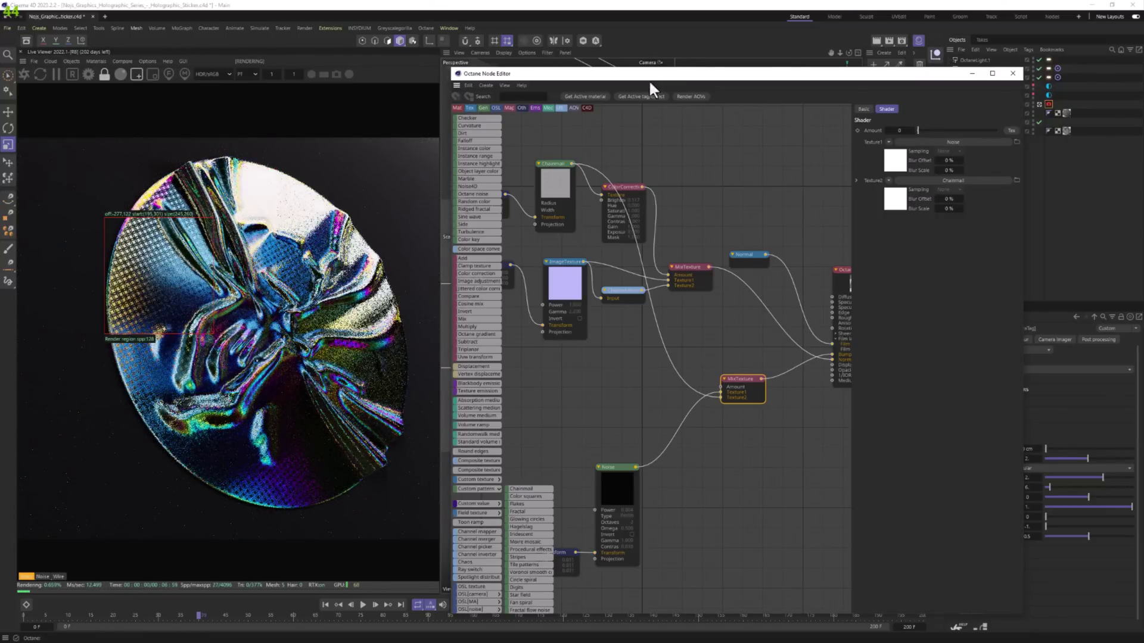
Set the amount of the Mix texture feeding the bump to 0.001, checking the pattern in a close-up of the sticker.
left_click(972, 74)
scroll(649, 317, "up", 8)
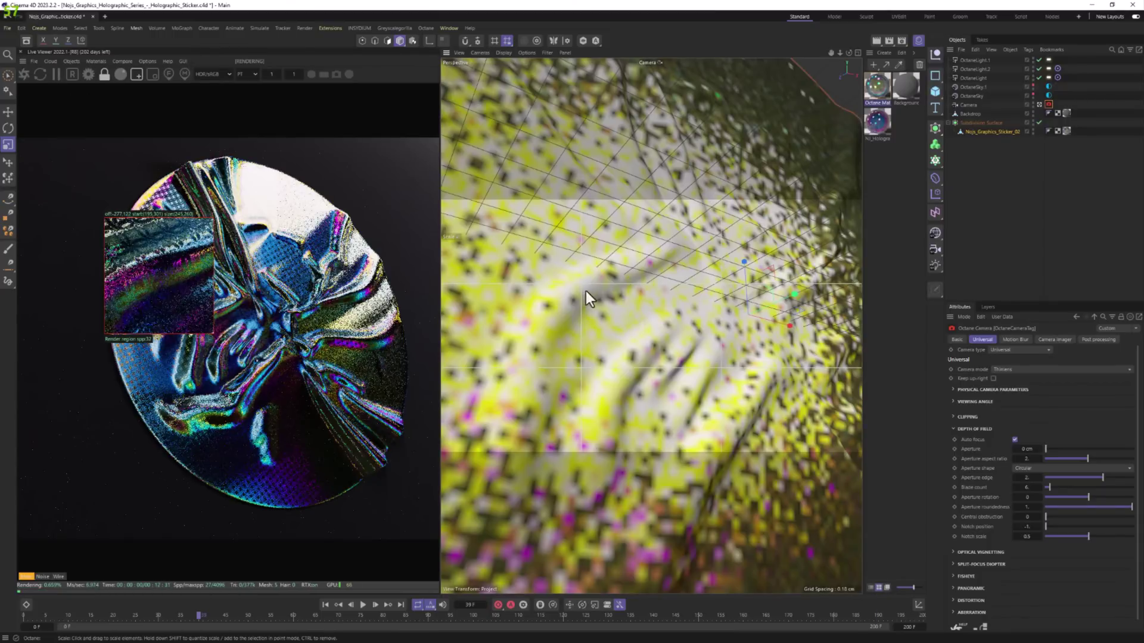
middle_click_drag(585, 291, 696, 341, "alt")
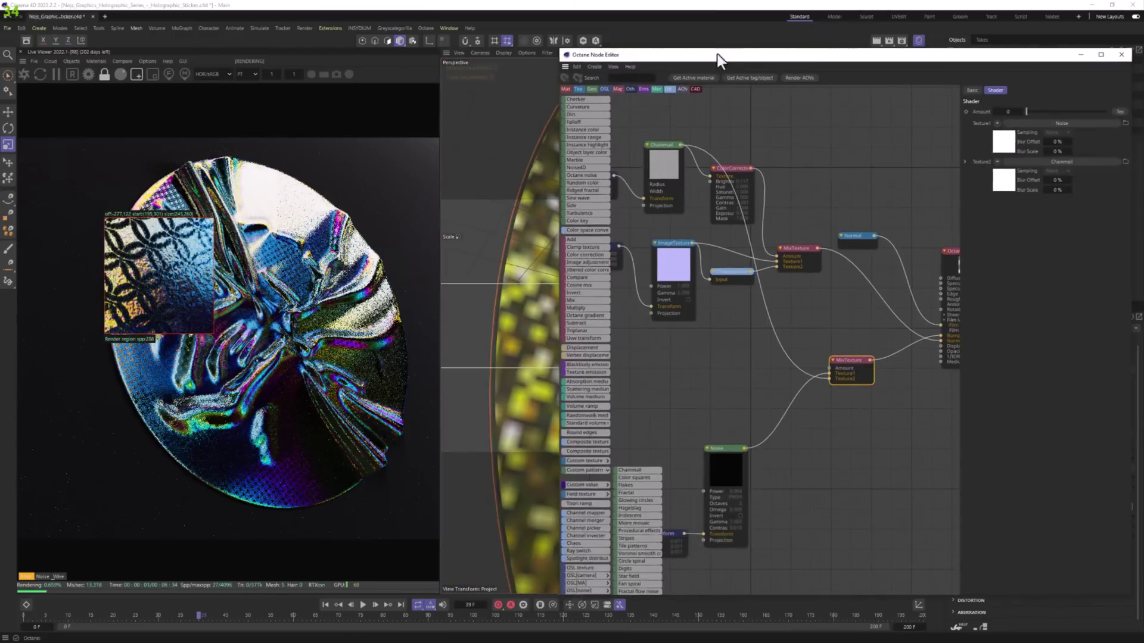
double_click(1016, 110)
type("0.001")
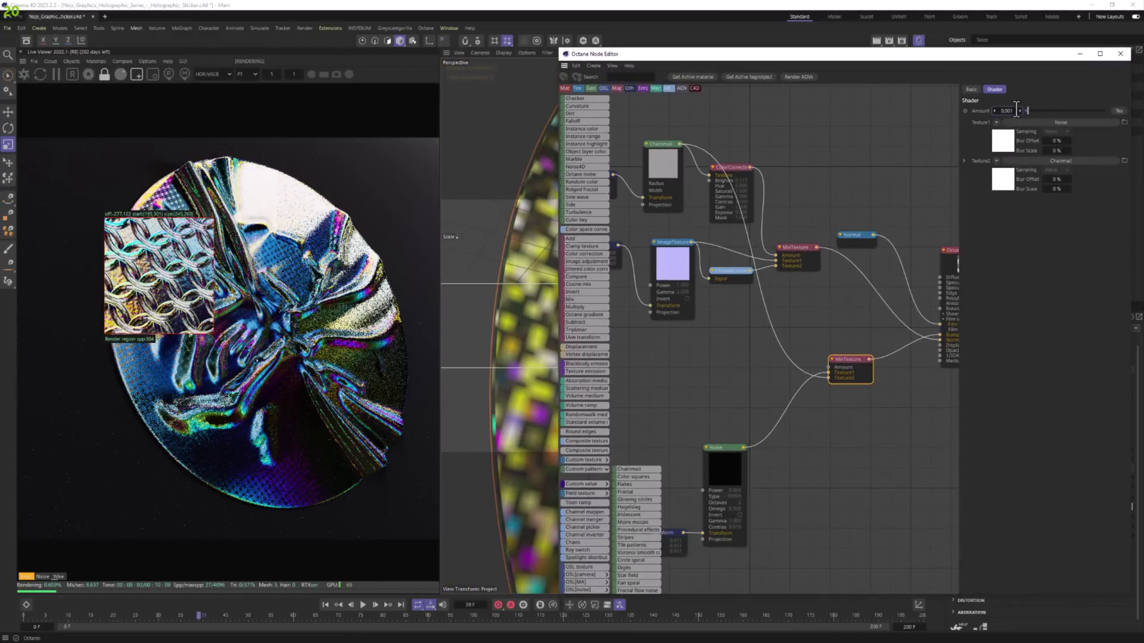
key("Return")
left_click(1018, 110)
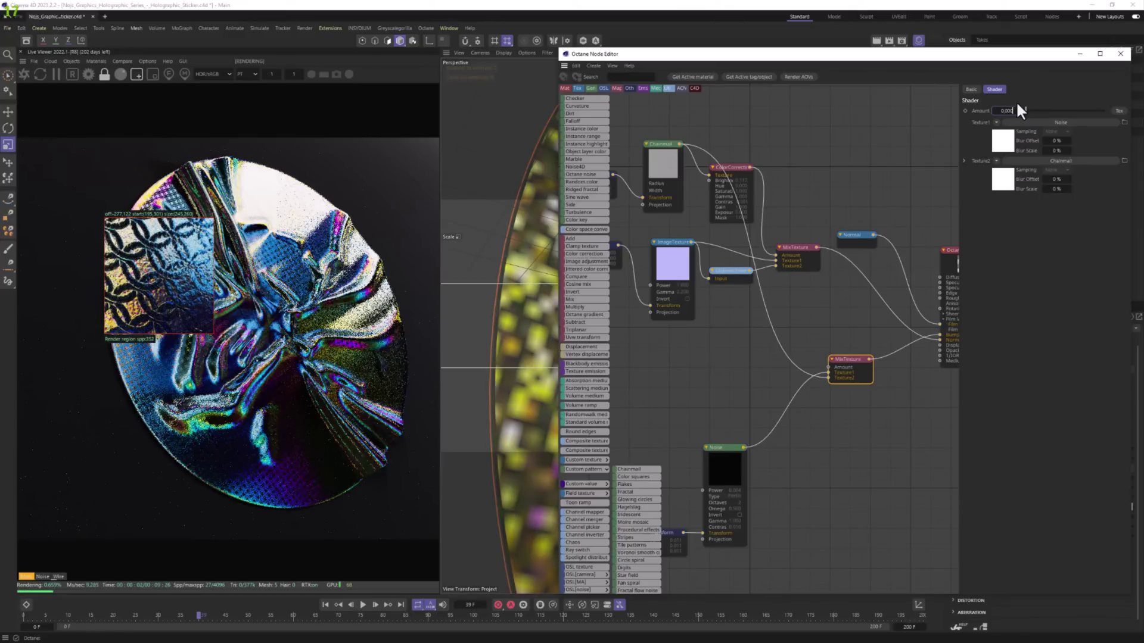
Turn off the render region and reframe the camera on the whole sticker.
left_click(136, 74)
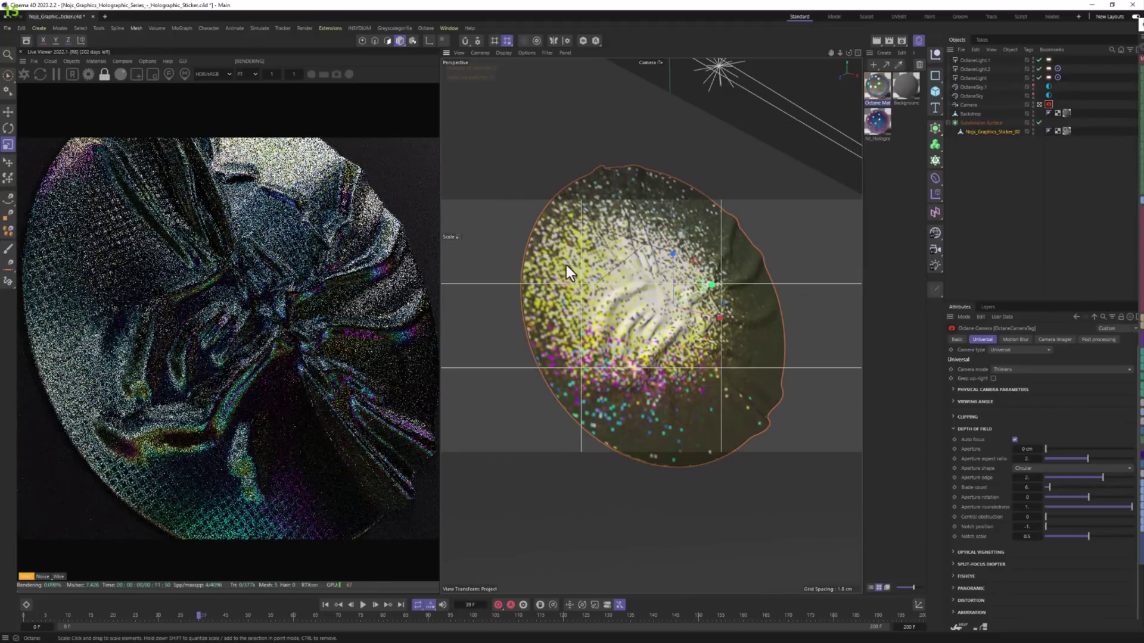
scroll(565, 266, "down", 3)
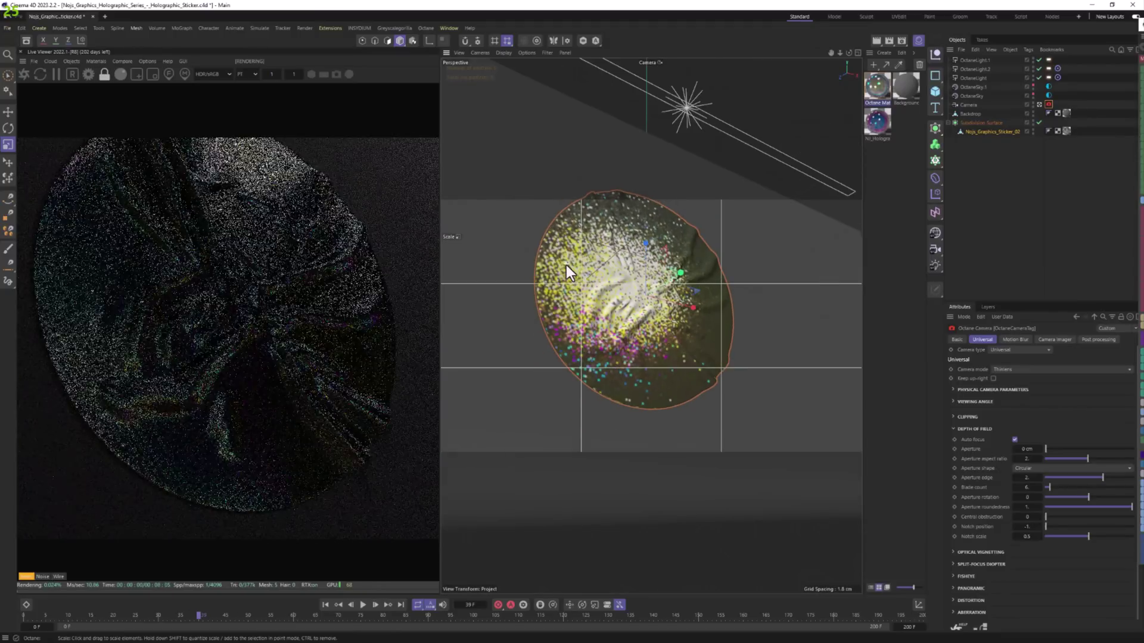
middle_click_drag(566, 265, 591, 287, "alt")
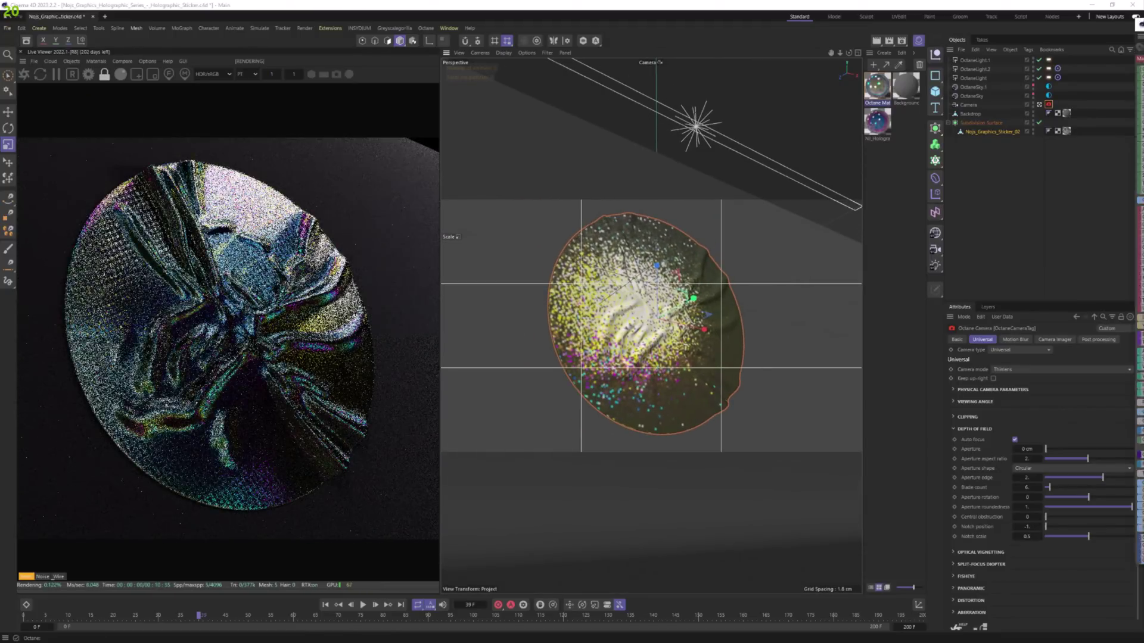
left_click_drag(1143, 28, 1077, 48)
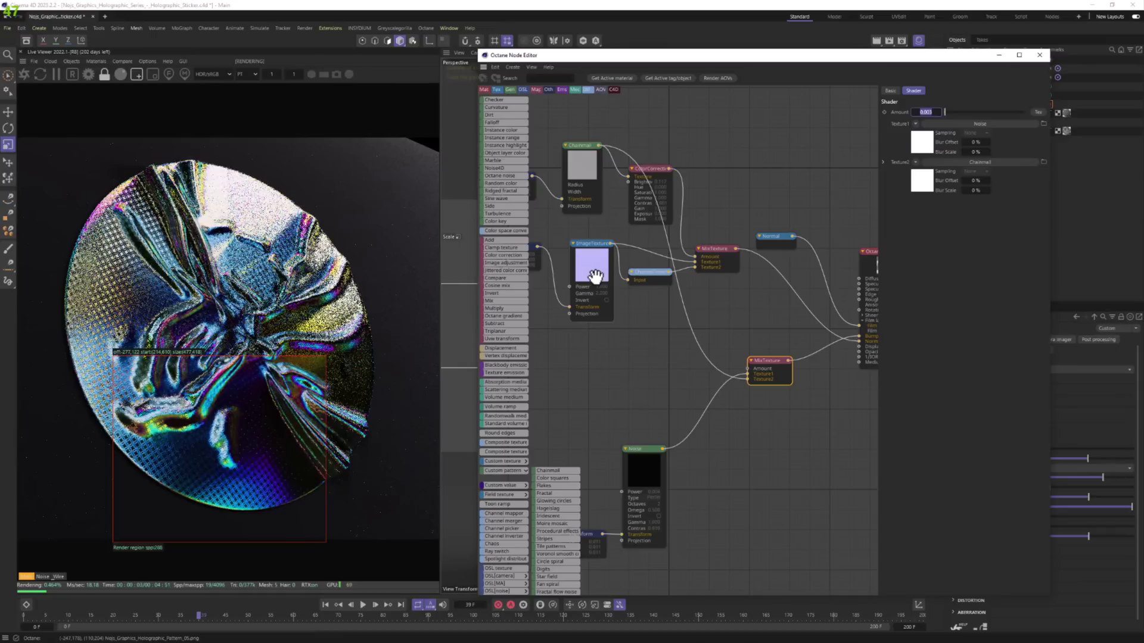
Try a different coordinate system on the Normal node that drives the film width.
left_click(609, 274)
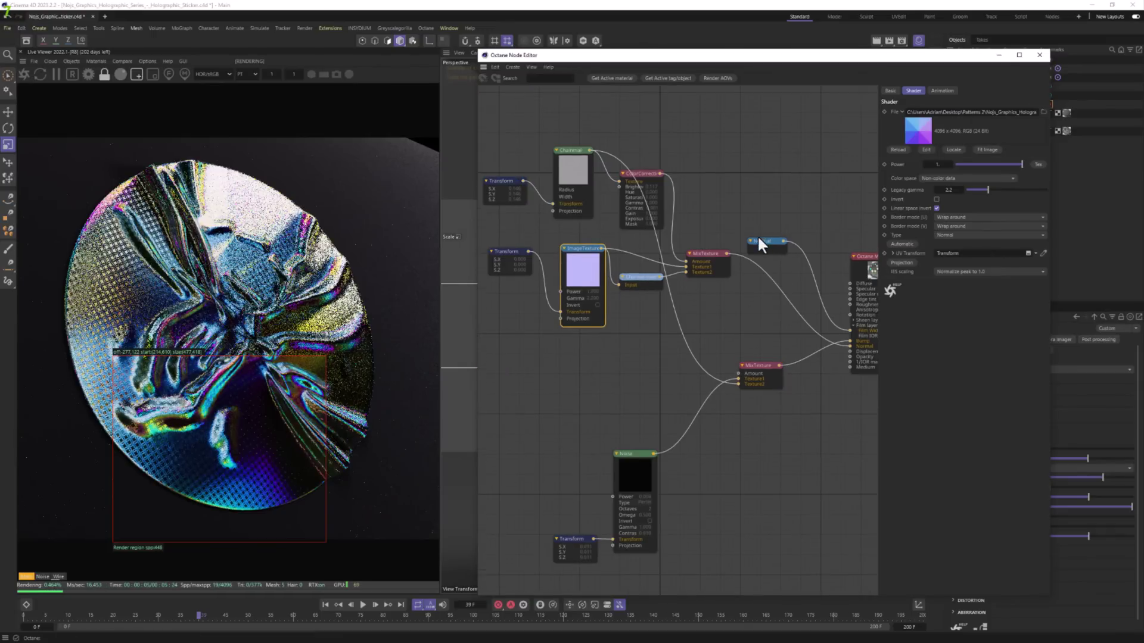
left_click(762, 241)
left_click(955, 121)
left_click(950, 129)
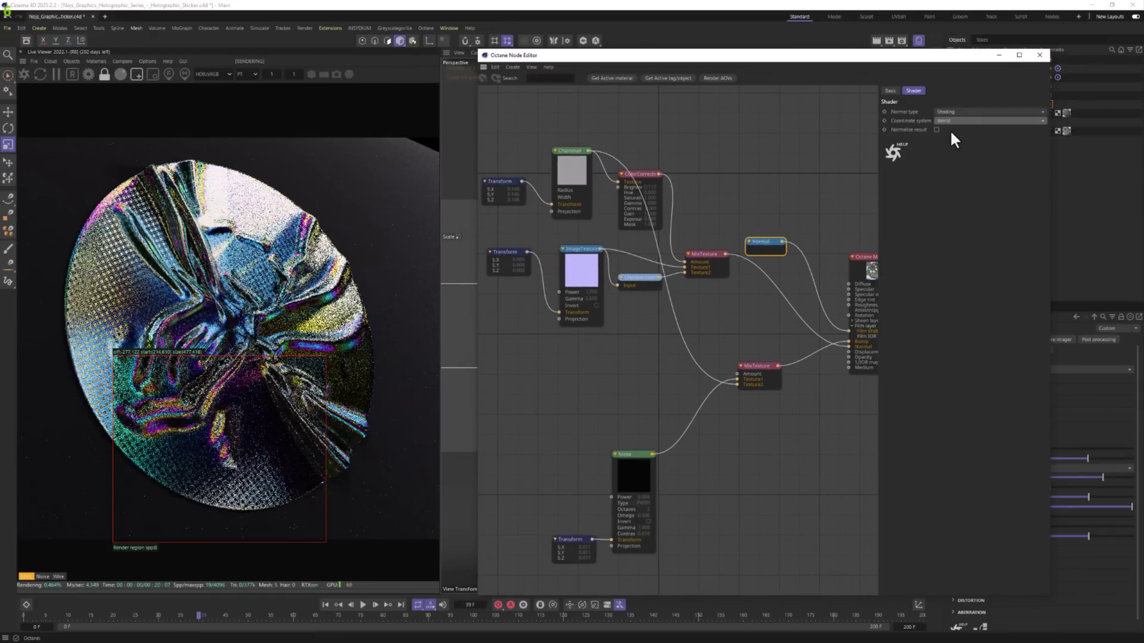
left_click(952, 118)
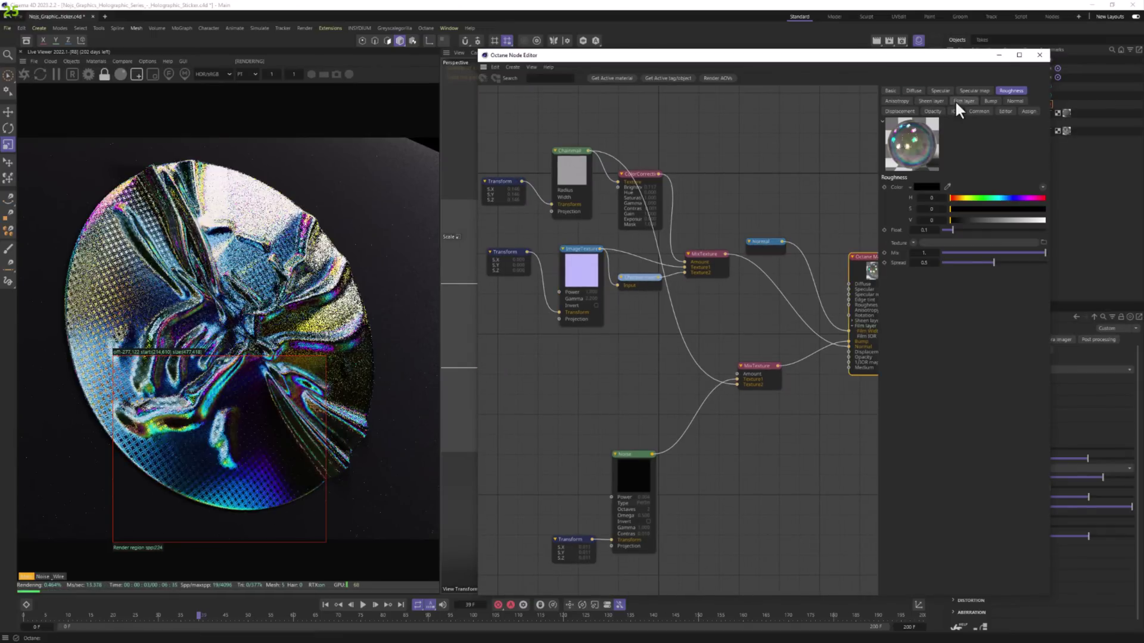
Try adjusting the film IOR in the material's film layer and examine the sticker from several angles.
left_click(955, 100)
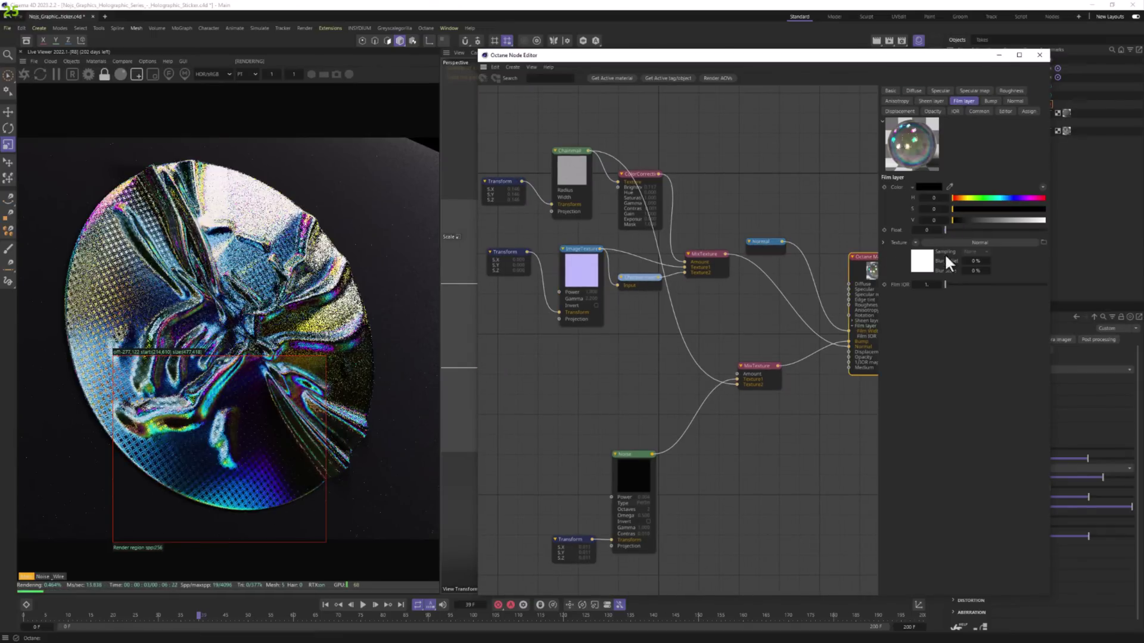
left_click_drag(949, 284, 943, 283)
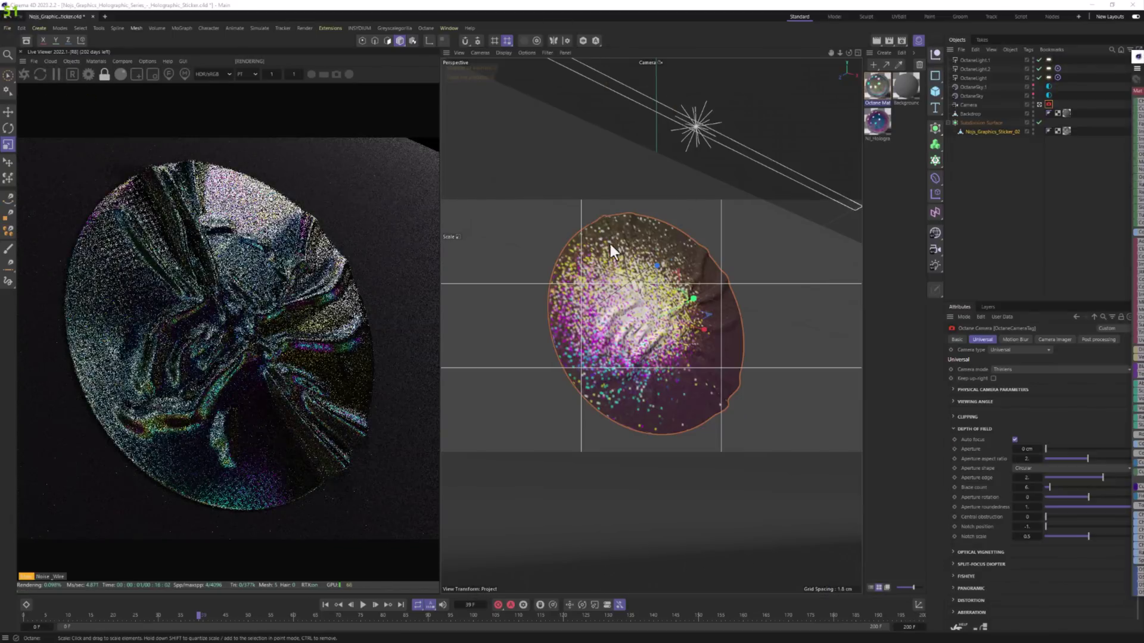
left_click_drag(609, 241, 618, 314, "alt")
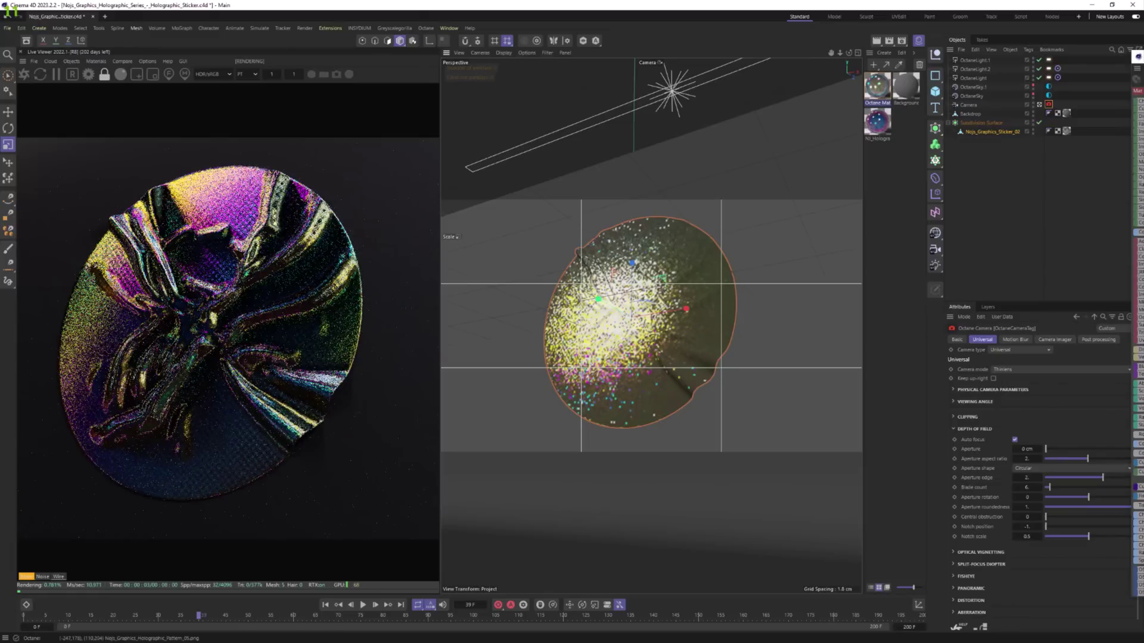
left_click_drag(1143, 58, 1101, 62)
left_click_drag(495, 305, 562, 366, "alt")
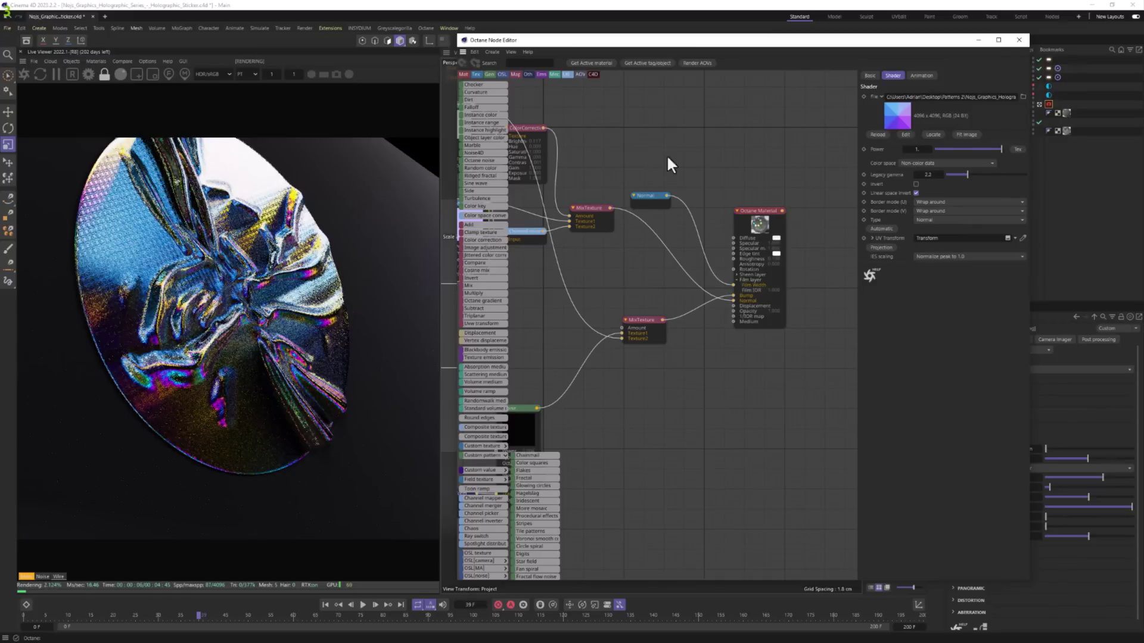
Enable the material layer channel on the Octane material, add a Specular layer and place its node below the bump Mix texture.
left_click(755, 211)
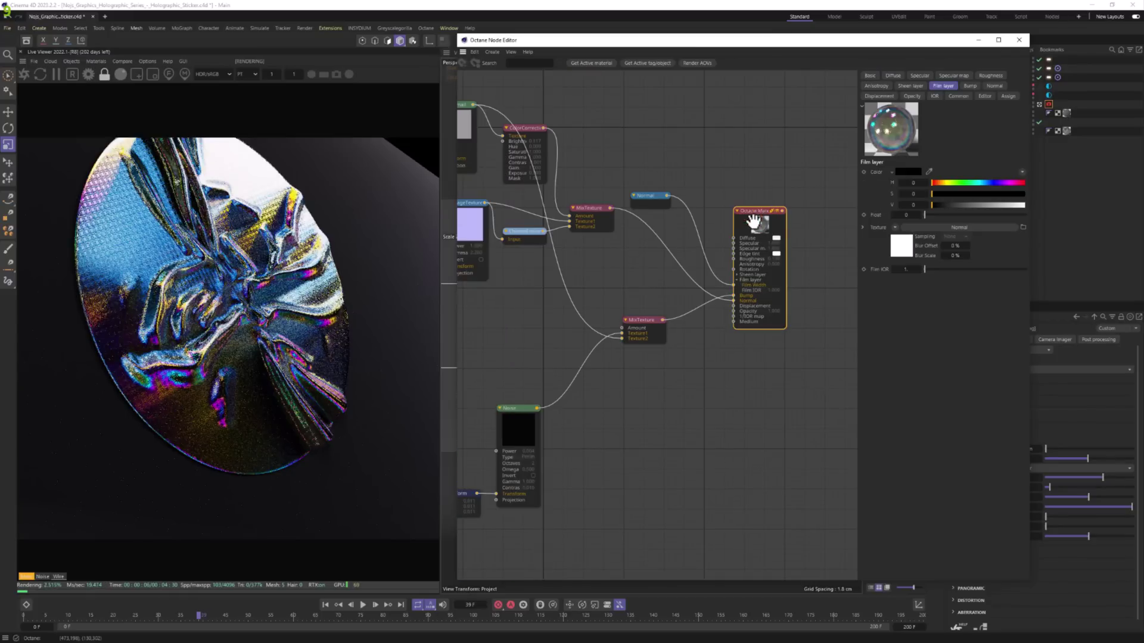
left_click(868, 76)
left_click(905, 329)
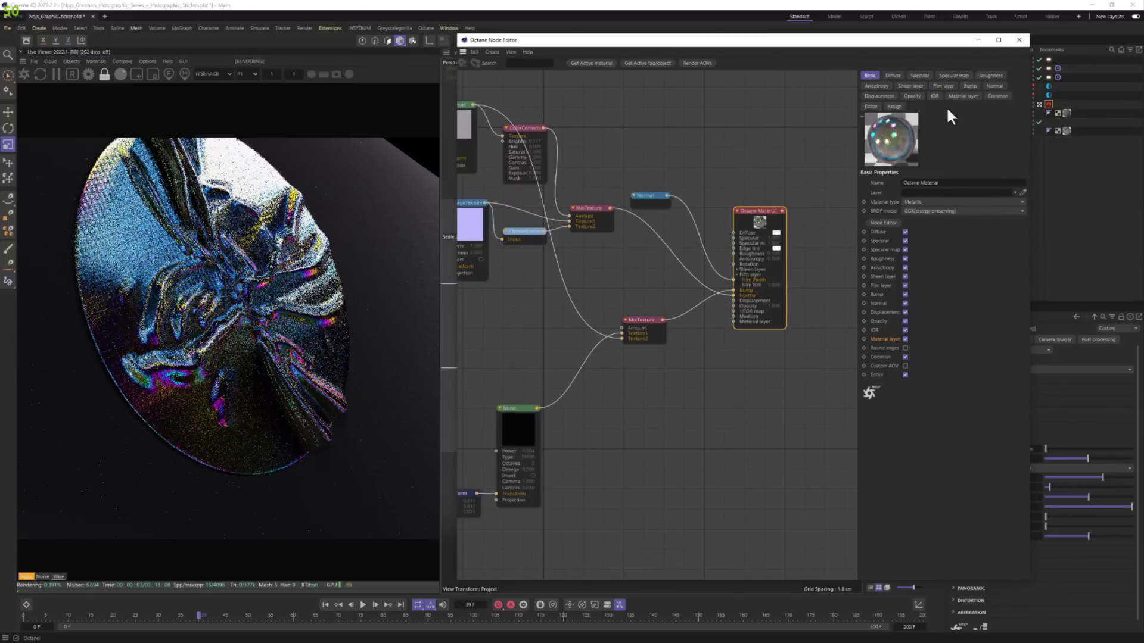
left_click(962, 96)
left_click(882, 182)
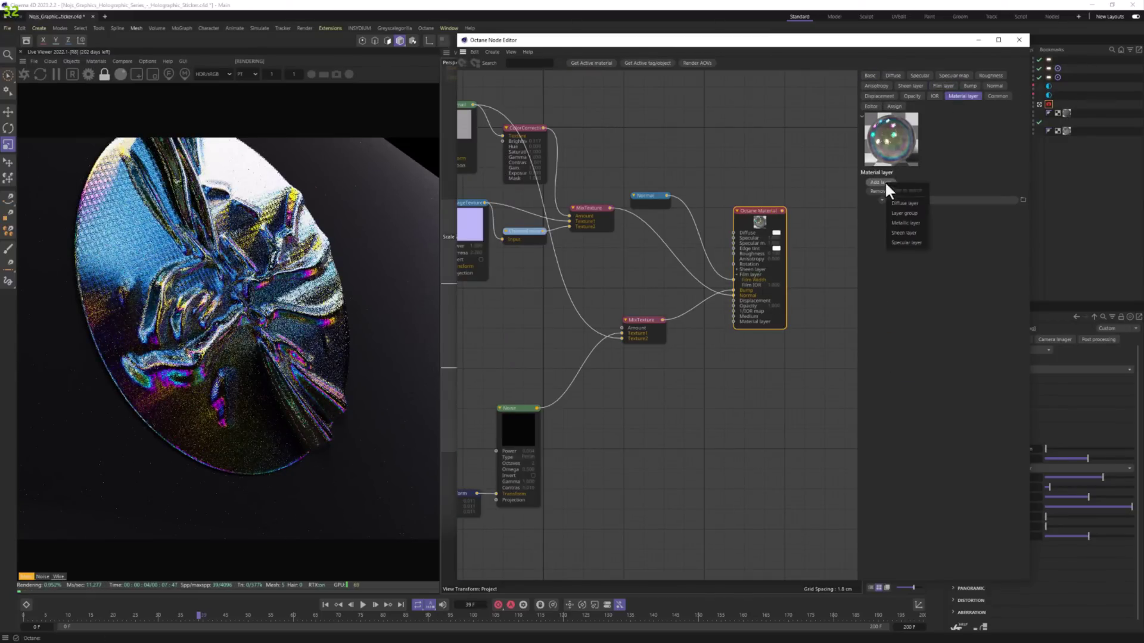
left_click(893, 249)
left_click_drag(689, 320, 679, 405)
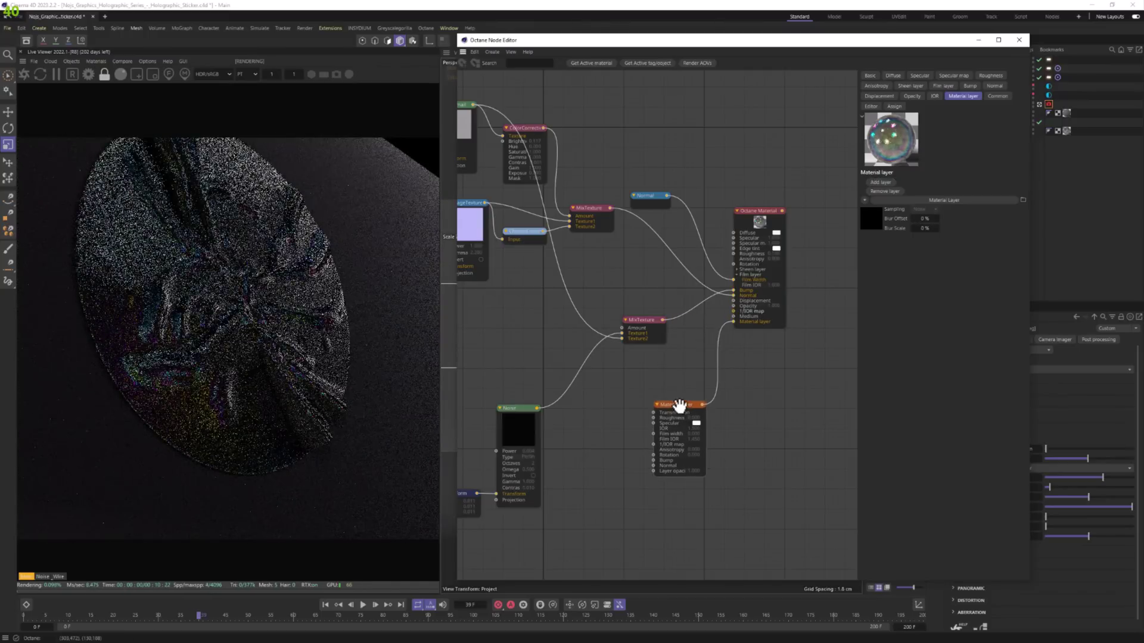
Enable Thin layer in the specular Material Layer's transmission settings and review its roughness settings.
left_click(918, 75)
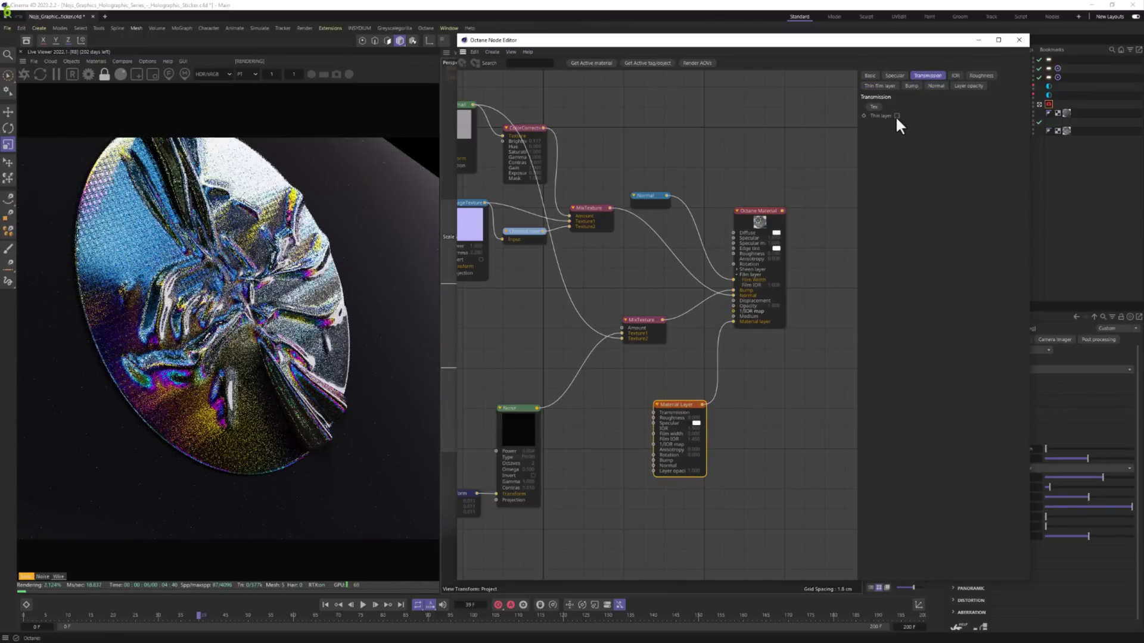
left_click(896, 114)
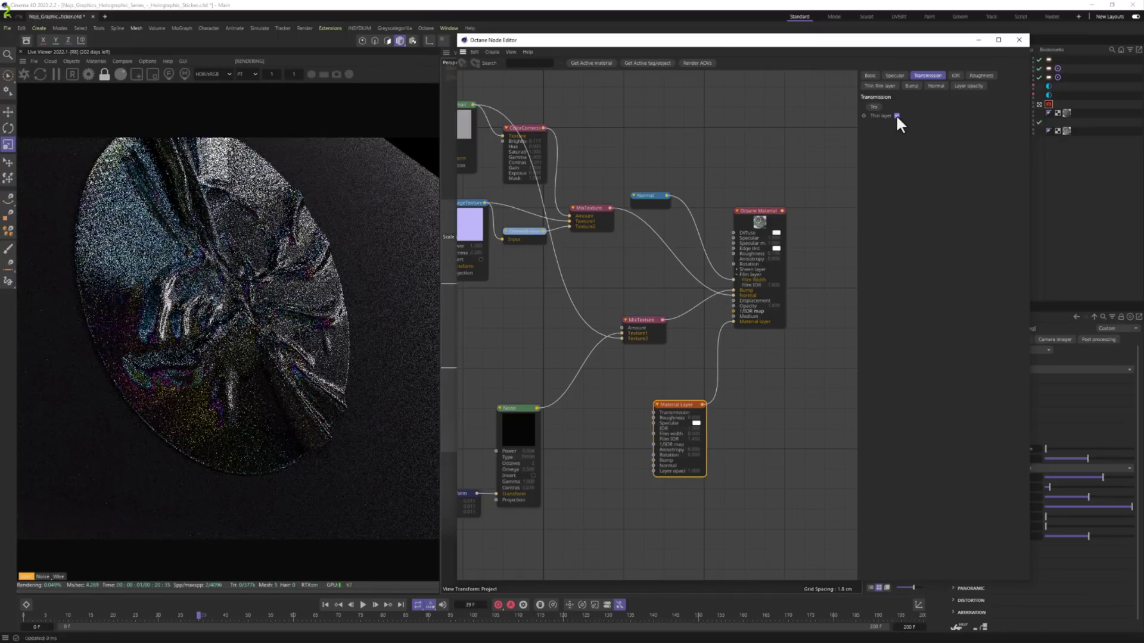
left_click(981, 75)
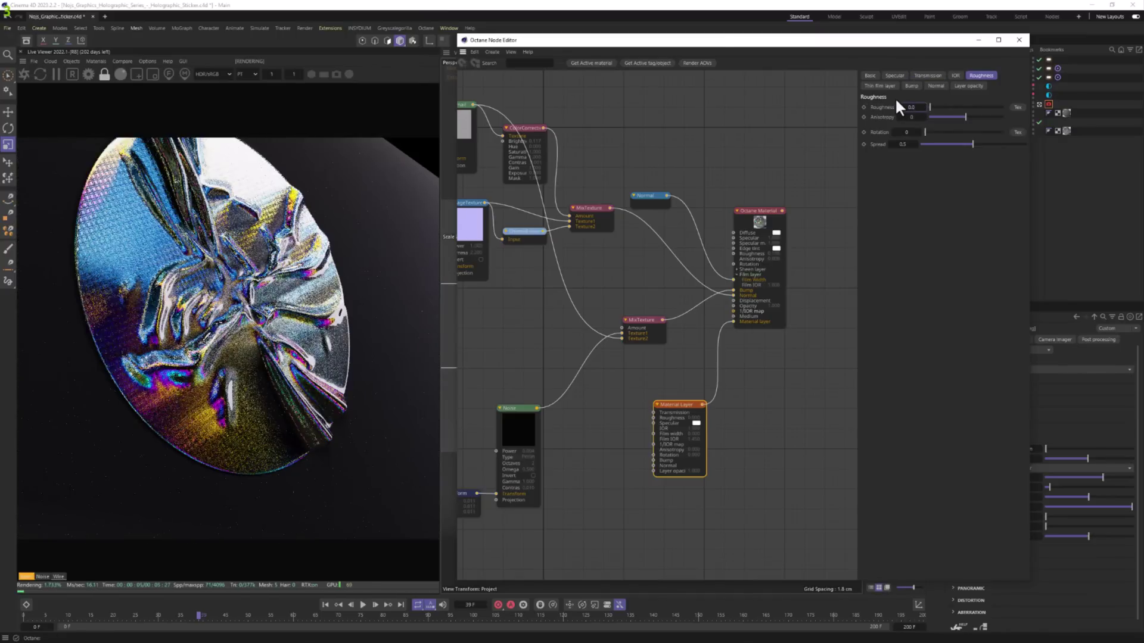
Set the specular Material Layer's BRDF model to GGX (energy preserving) and check its IOR.
left_click(871, 75)
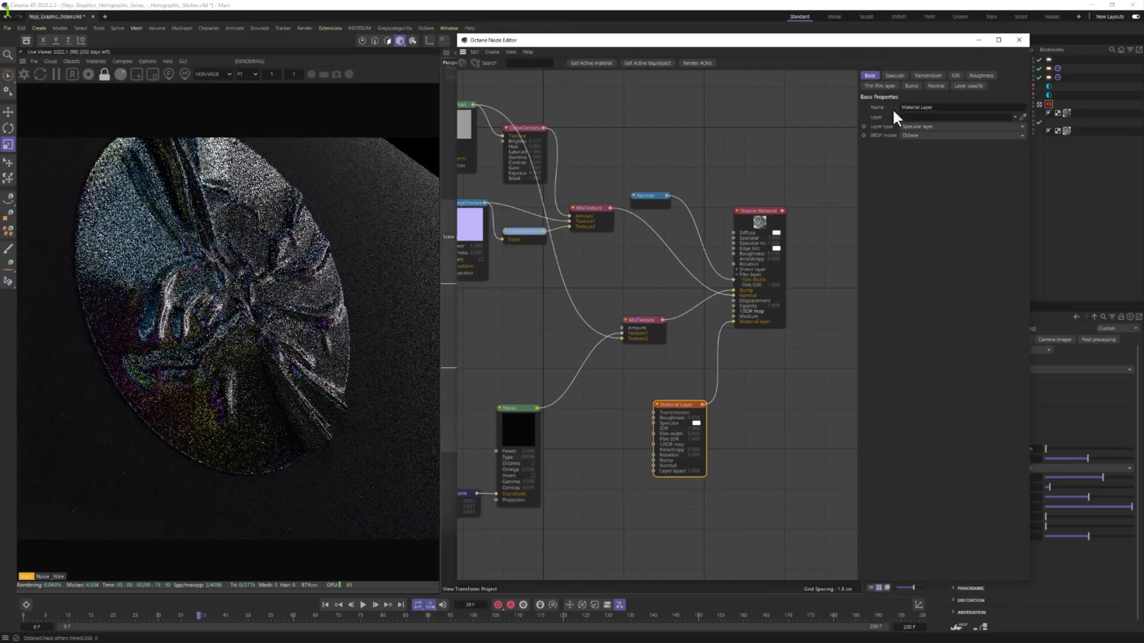
left_click(907, 137)
left_click(918, 141)
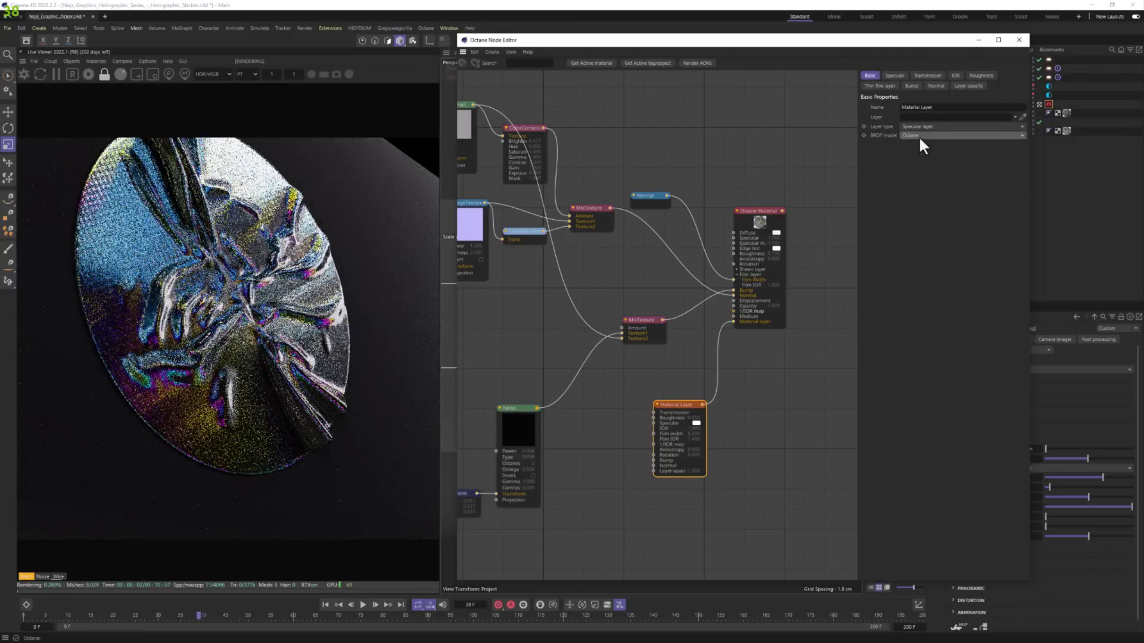
left_click(919, 135)
left_click(916, 168)
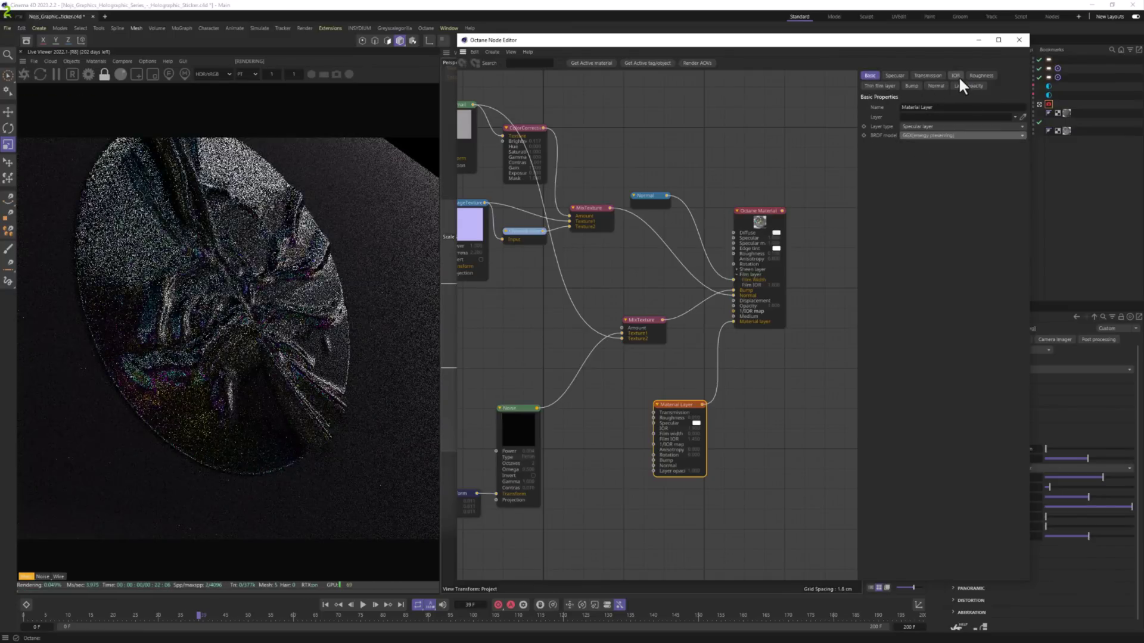
left_click(956, 75)
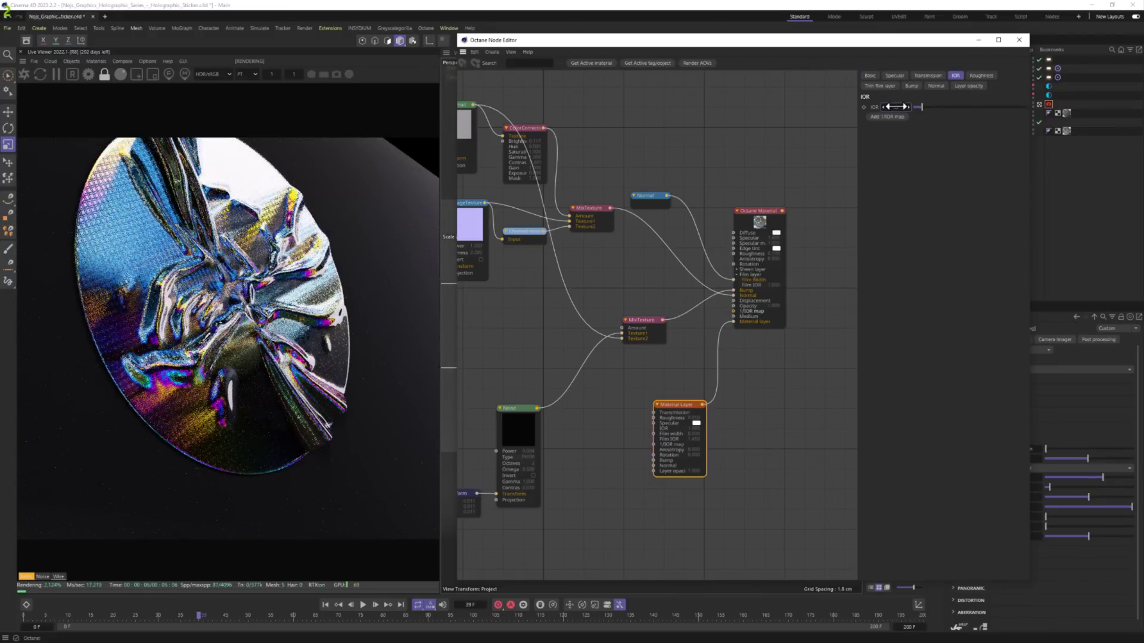
left_click_drag(895, 107, 894, 106)
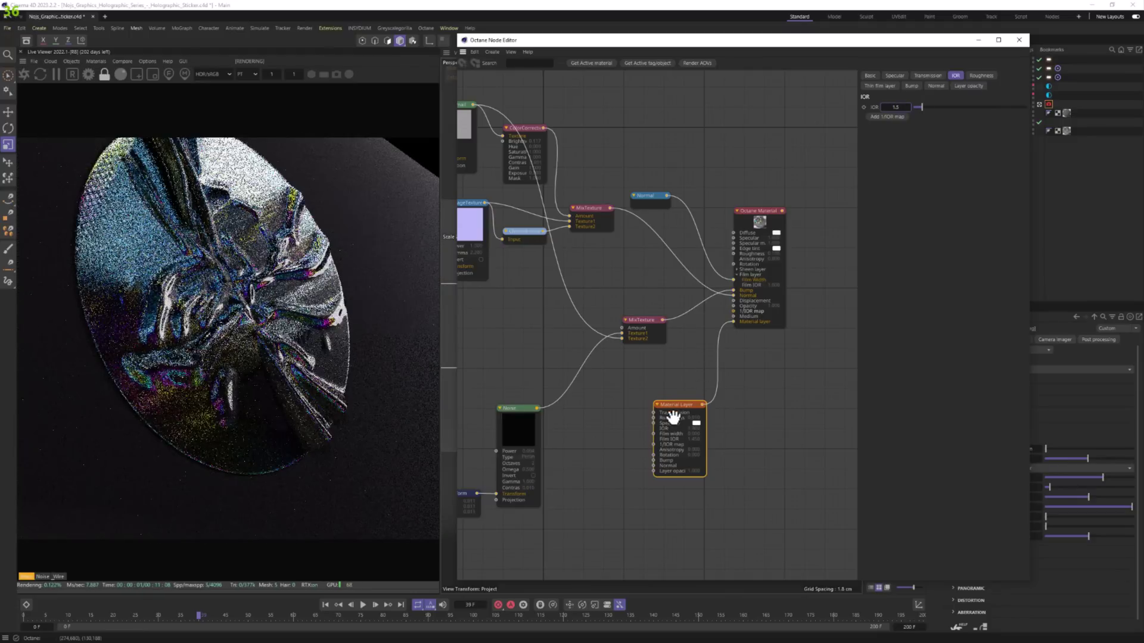
Connect the noise texture to the bump input of the specular Material Layer.
mouse_move(677, 405)
left_mouse_down()
mouse_move(641, 394)
mouse_move(656, 374)
mouse_move(662, 392)
left_mouse_up()
mouse_move(521, 435)
left_mouse_down()
mouse_move(549, 430)
mouse_move(529, 428)
left_mouse_up()
left_click_drag(654, 391, 680, 412)
left_click_drag(557, 396, 663, 469)
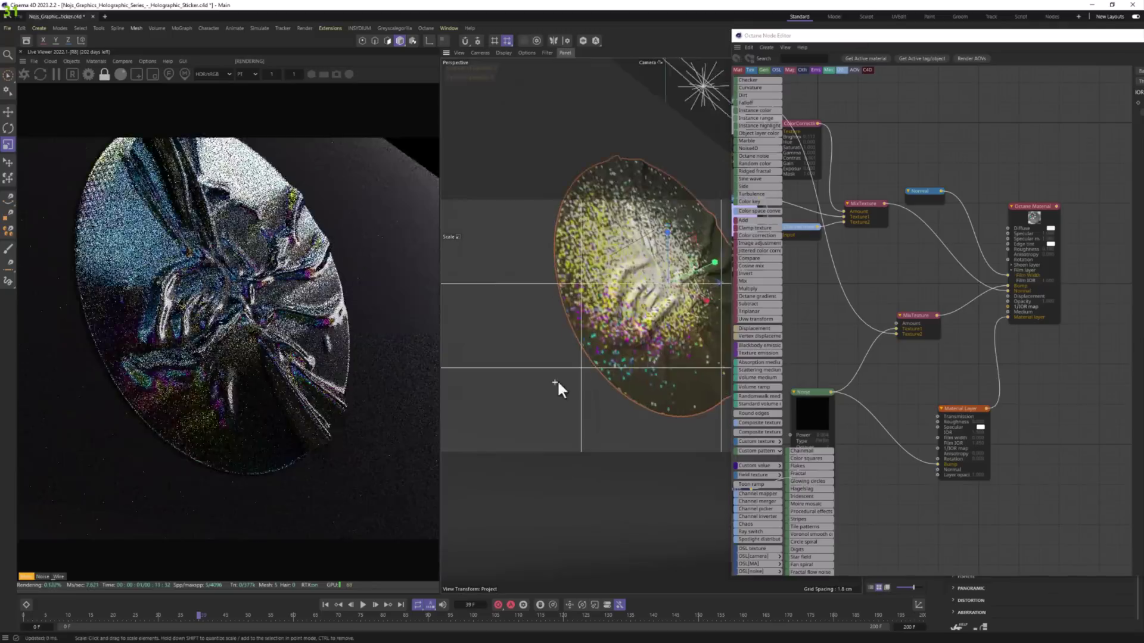
Move the node editor aside and examine the layered sticker material from different distances and camera angles.
right_click_drag(557, 380, 659, 221, "alt")
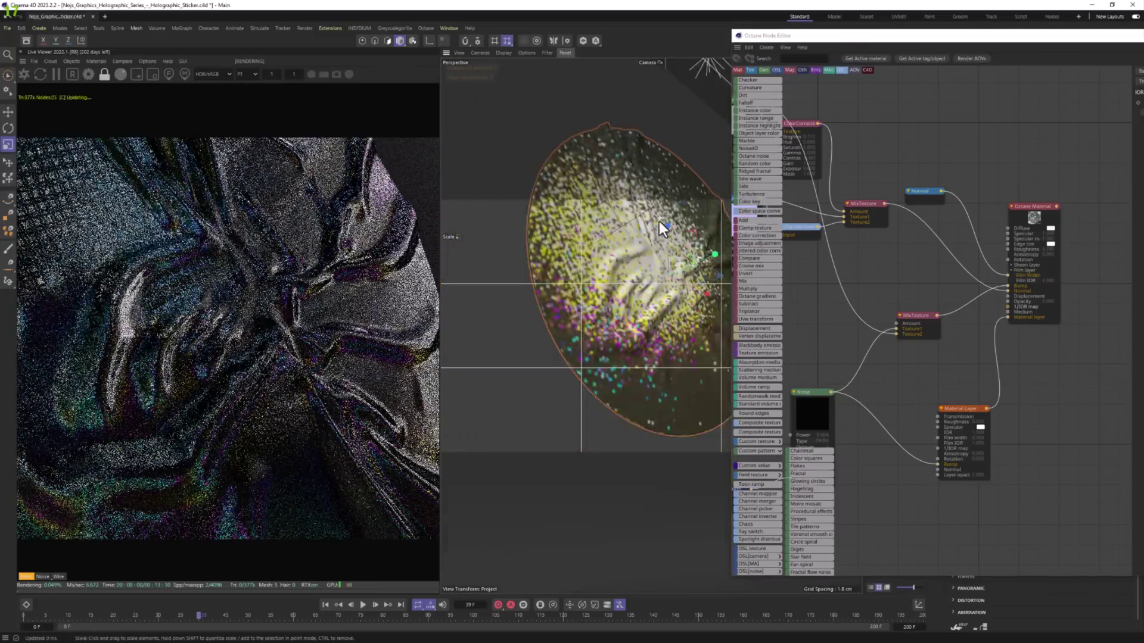
scroll(659, 220, "down", 4)
middle_click_drag(665, 217, 594, 314, "alt")
left_click_drag(595, 313, 538, 345, "alt")
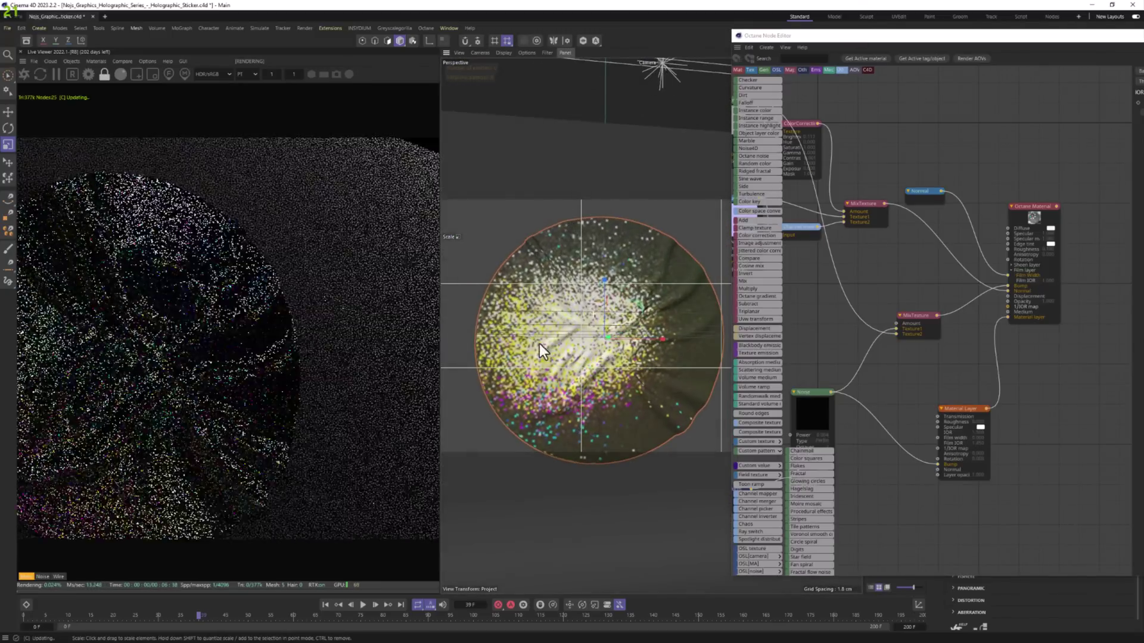
middle_click_drag(539, 344, 574, 301, "alt")
left_click_drag(902, 38, 1142, 38)
left_click_drag(631, 262, 570, 256, "alt")
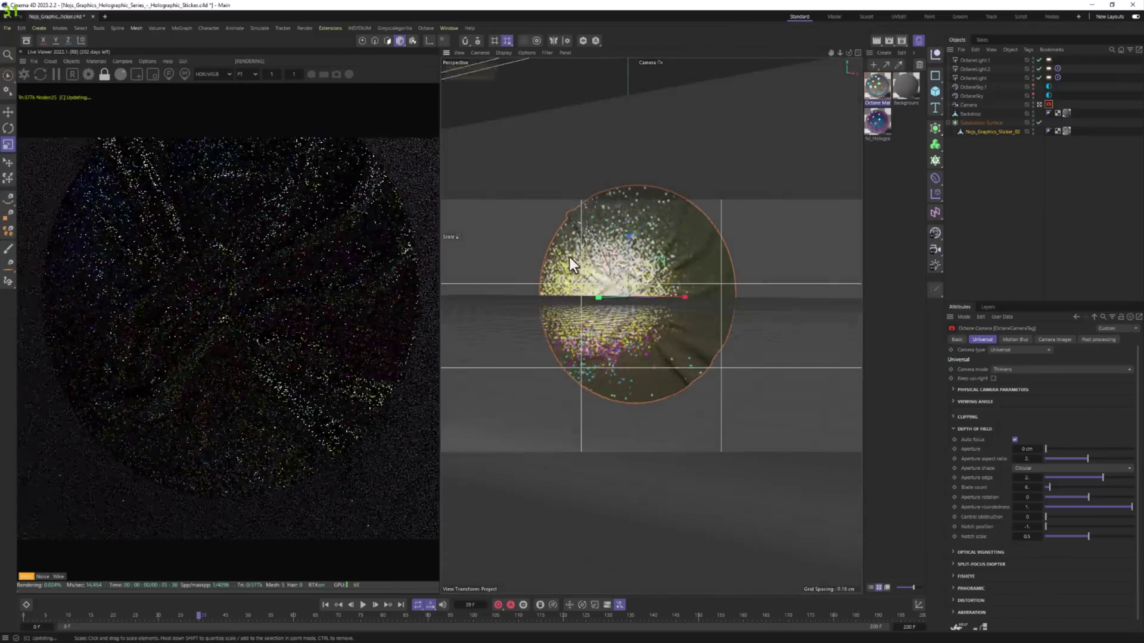